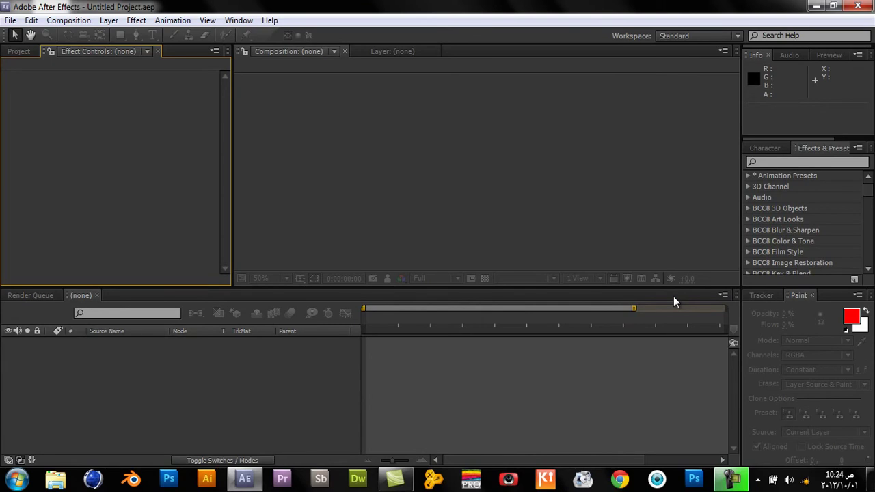
# - Drag the Project panel divider left to widen the Composition view
pyautogui.click(18, 51)
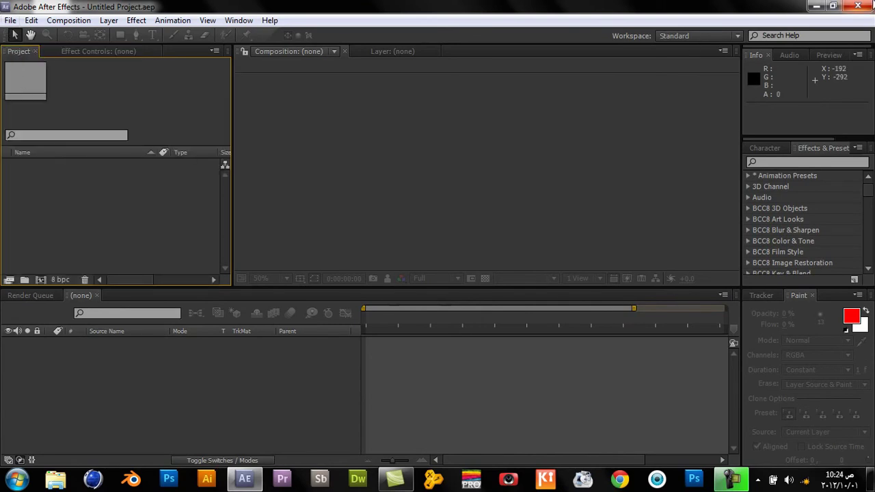
pyautogui.click(820, 6)
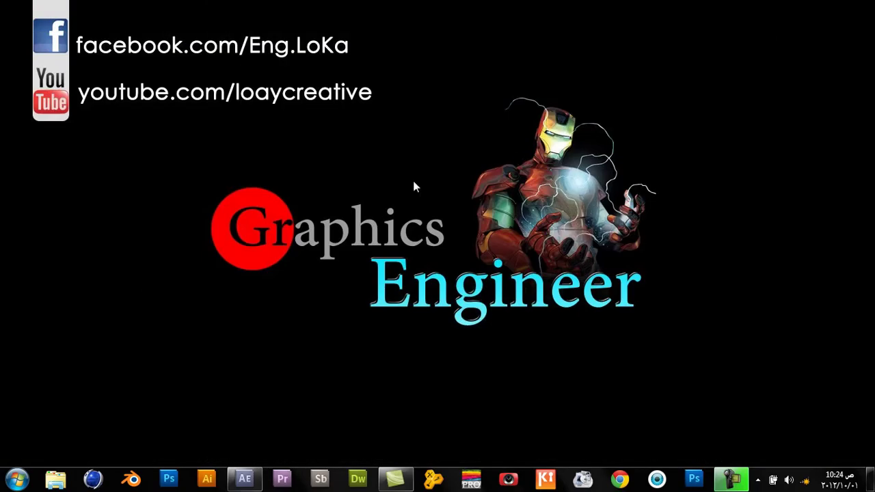
pyautogui.click(246, 478)
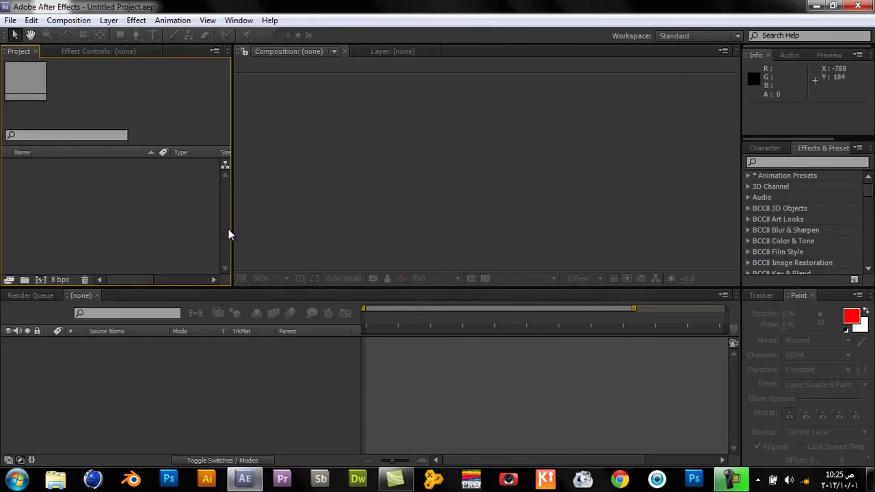
pyautogui.moveTo(234, 228); pyautogui.dragTo(213, 227)
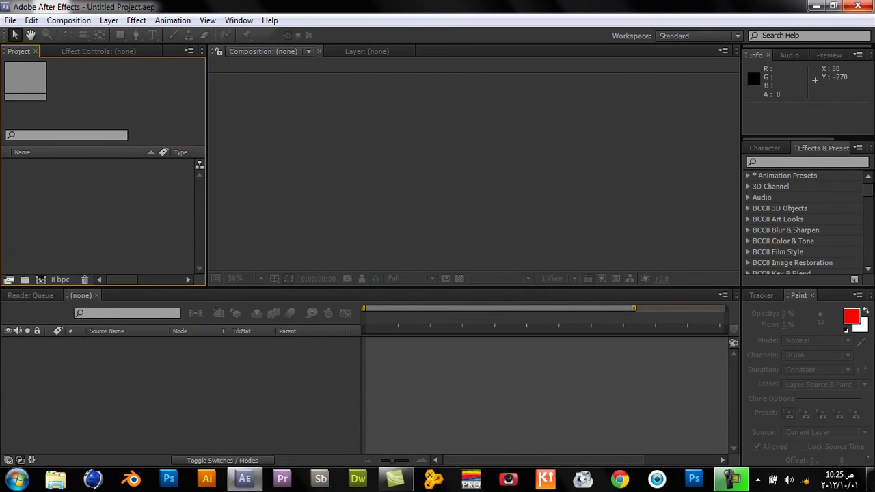
# - Minimize After Effects, refresh the desktop, and restore the window to full screen
pyautogui.click(818, 6)
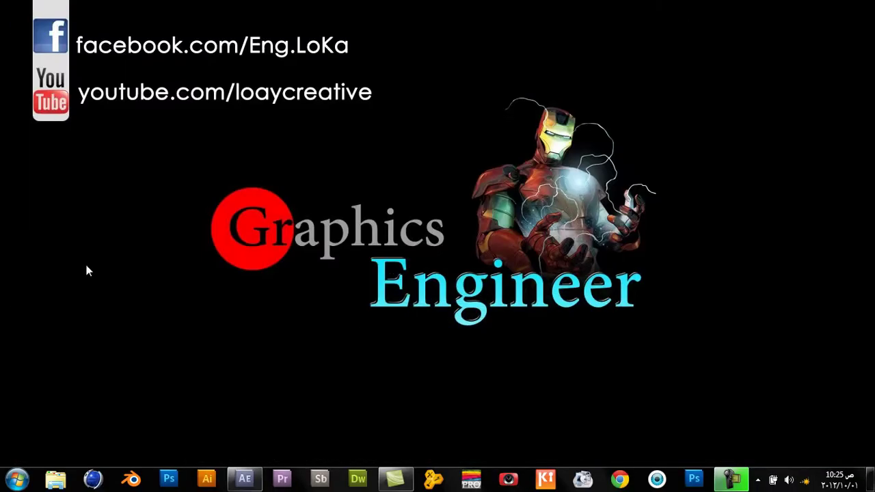
pyautogui.rightClick(132, 151)
pyautogui.click(180, 193)
pyautogui.click(244, 478)
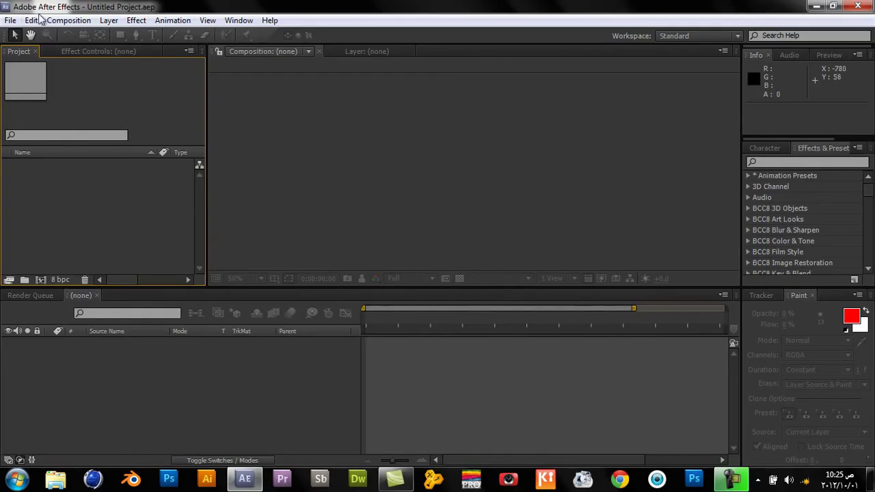
pyautogui.click(814, 7)
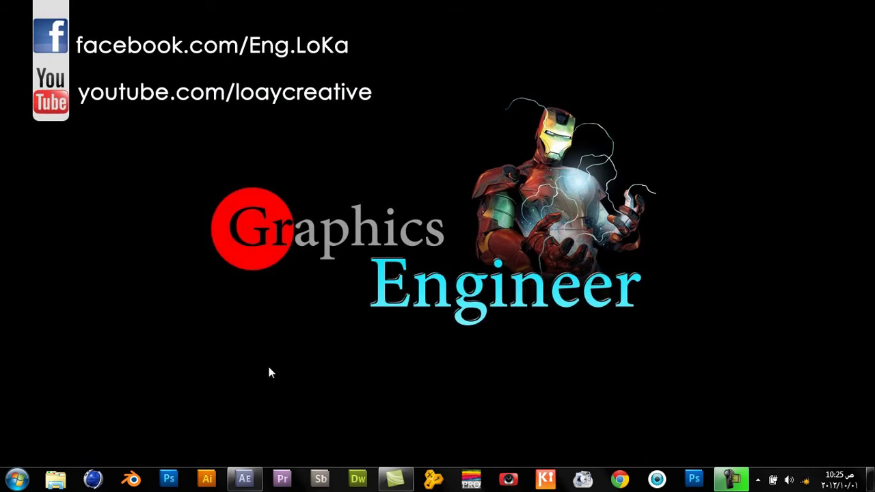
pyautogui.click(244, 478)
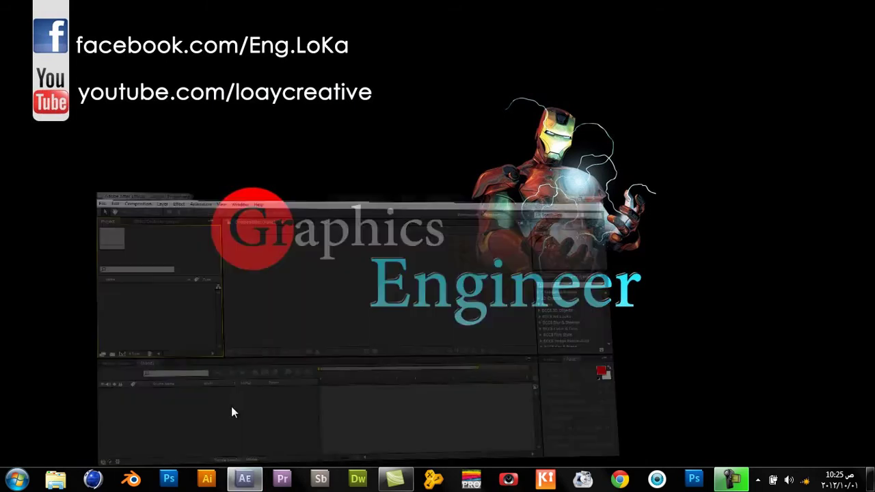
pyautogui.click(333, 156)
pyautogui.click(830, 121)
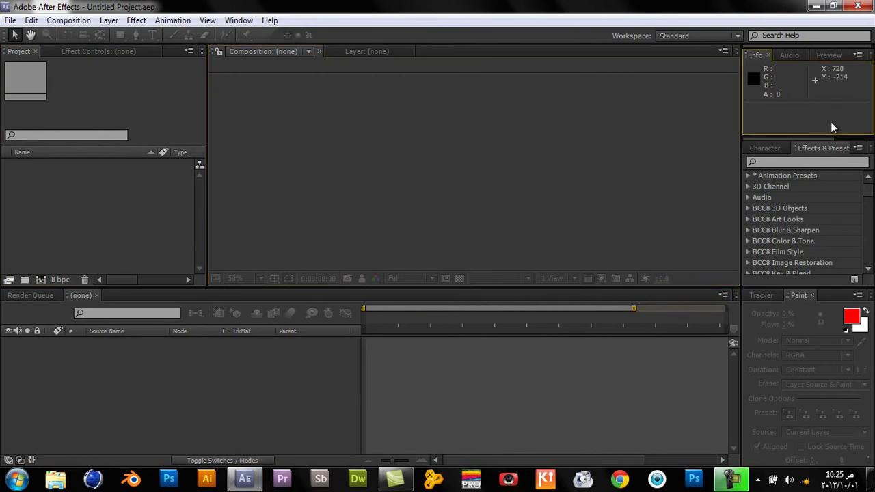
pyautogui.click(855, 217)
pyautogui.click(810, 374)
pyautogui.click(553, 407)
pyautogui.click(160, 259)
pyautogui.click(302, 222)
pyautogui.click(303, 360)
pyautogui.click(142, 233)
pyautogui.click(443, 171)
pyautogui.click(423, 389)
pyautogui.click(807, 126)
pyautogui.click(792, 184)
pyautogui.click(831, 374)
pyautogui.click(510, 376)
pyautogui.click(335, 217)
pyautogui.click(175, 200)
pyautogui.click(224, 329)
pyautogui.click(447, 175)
pyautogui.click(546, 323)
pyautogui.click(822, 321)
pyautogui.click(811, 232)
pyautogui.click(789, 116)
pyautogui.click(452, 150)
pyautogui.click(133, 253)
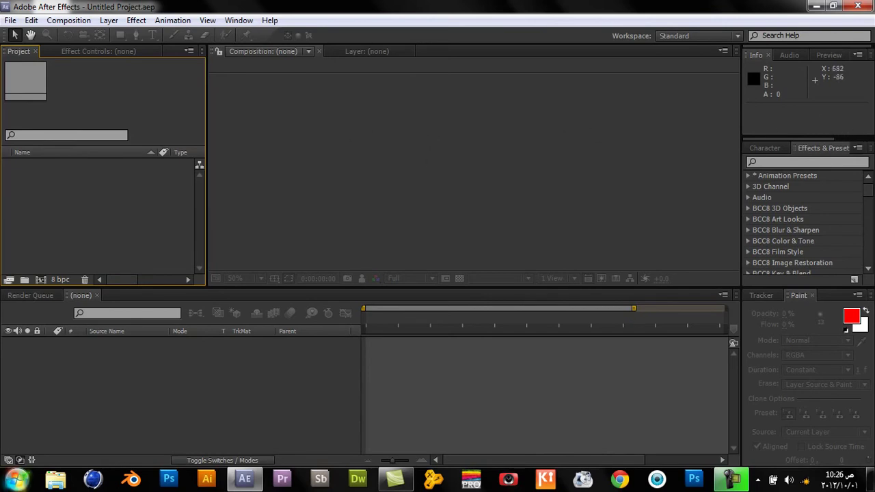
pyautogui.click(472, 184)
pyautogui.click(91, 220)
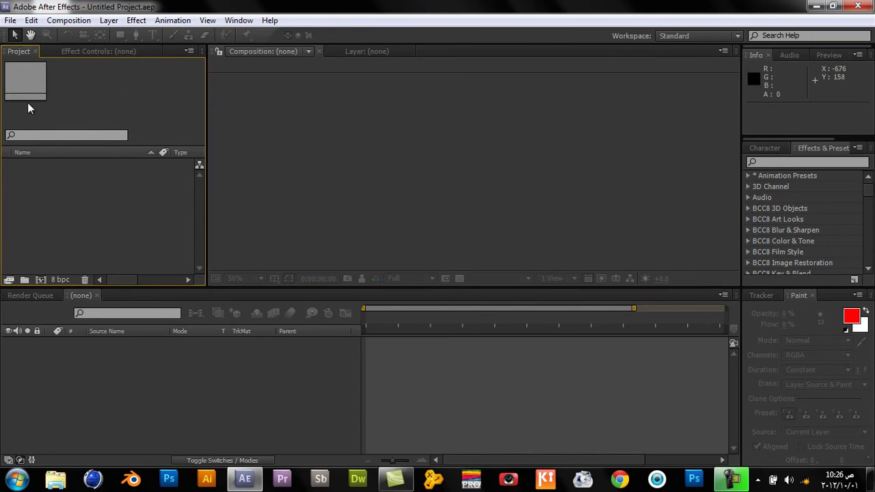
# - Switch between the Effect Controls, Project, Render Queue and Timeline panels
pyautogui.click(76, 47)
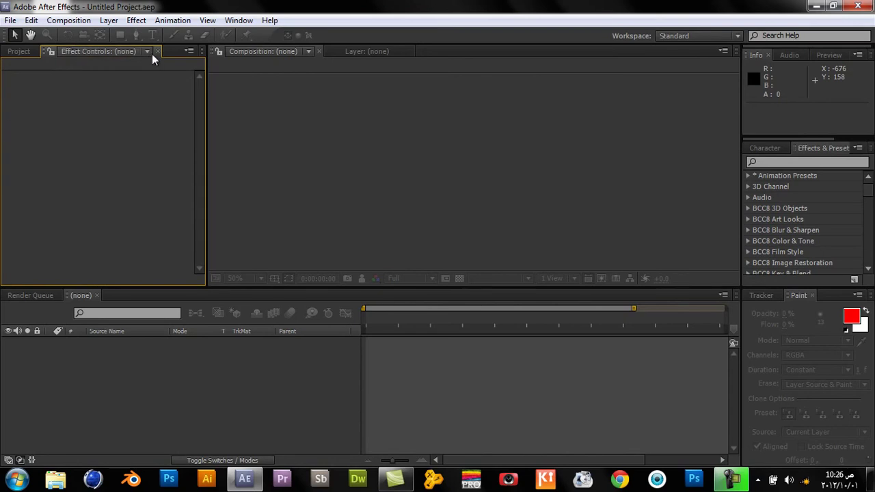
pyautogui.click(25, 58)
pyautogui.click(89, 375)
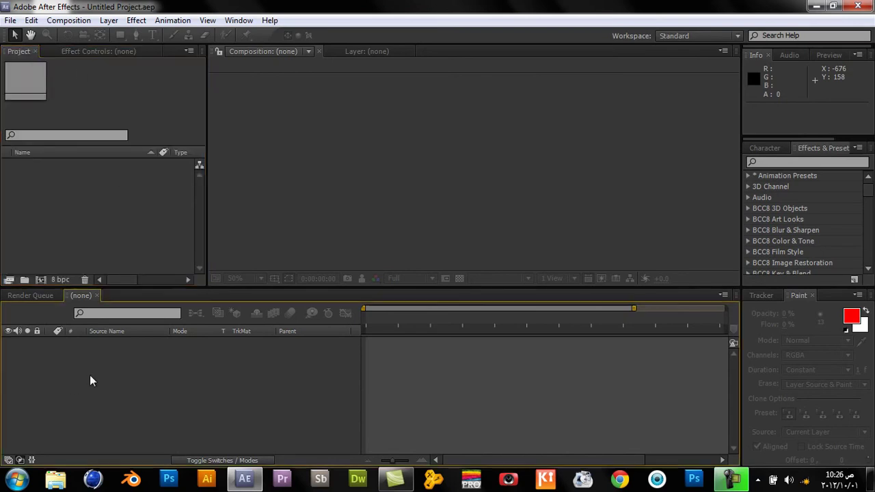
pyautogui.click(85, 299)
pyautogui.click(51, 293)
pyautogui.click(80, 296)
pyautogui.click(258, 204)
# - Replace the Info readout with the Audio and then the Preview controls in the top-right group
pyautogui.click(815, 97)
pyautogui.click(801, 54)
pyautogui.click(823, 55)
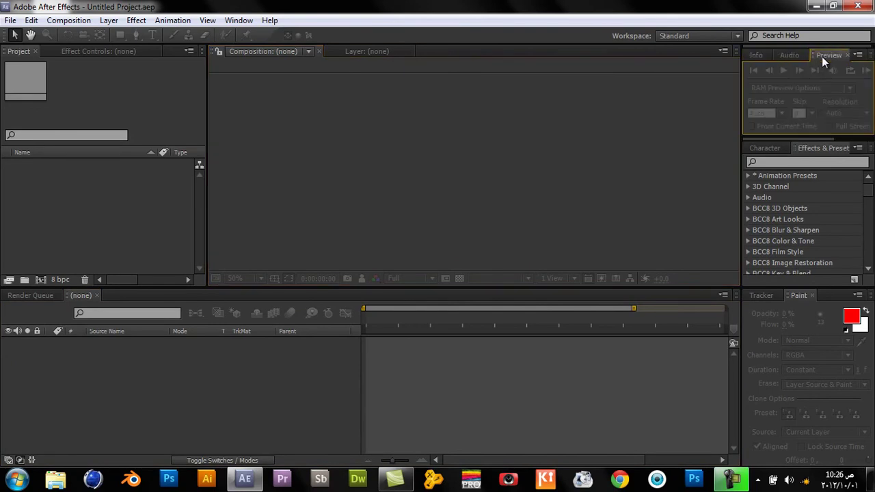
pyautogui.click(104, 212)
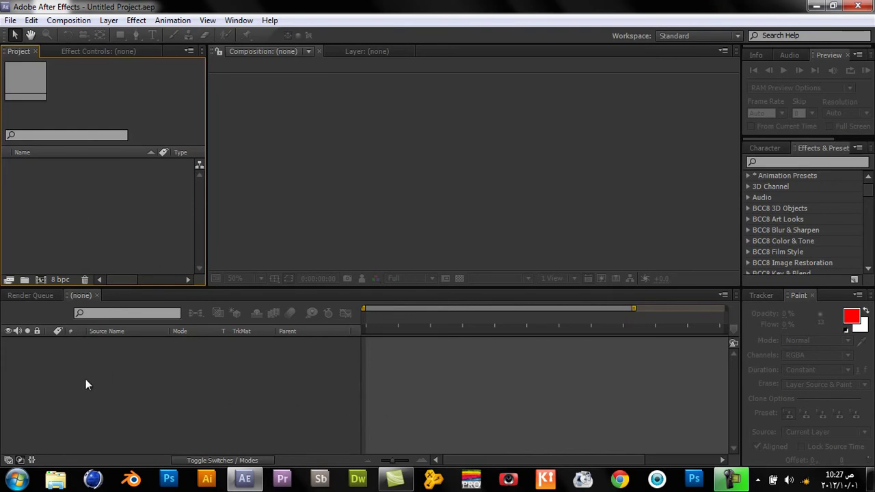
pyautogui.click(716, 304)
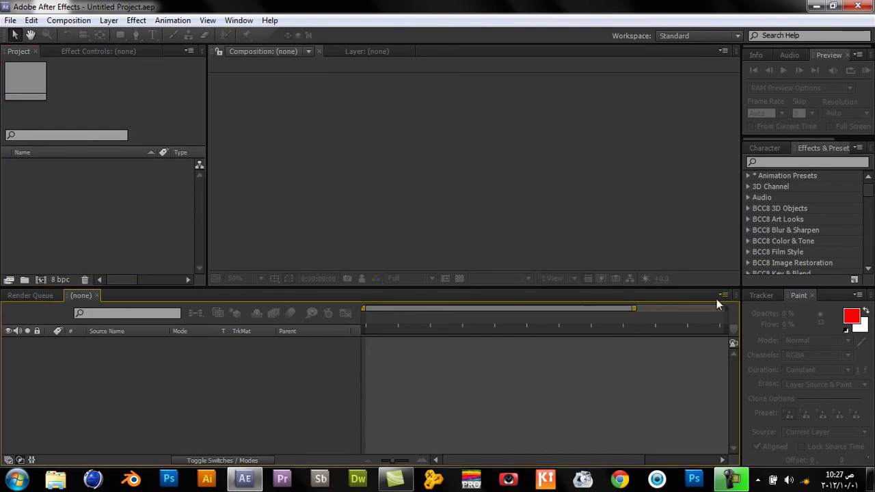
pyautogui.click(105, 220)
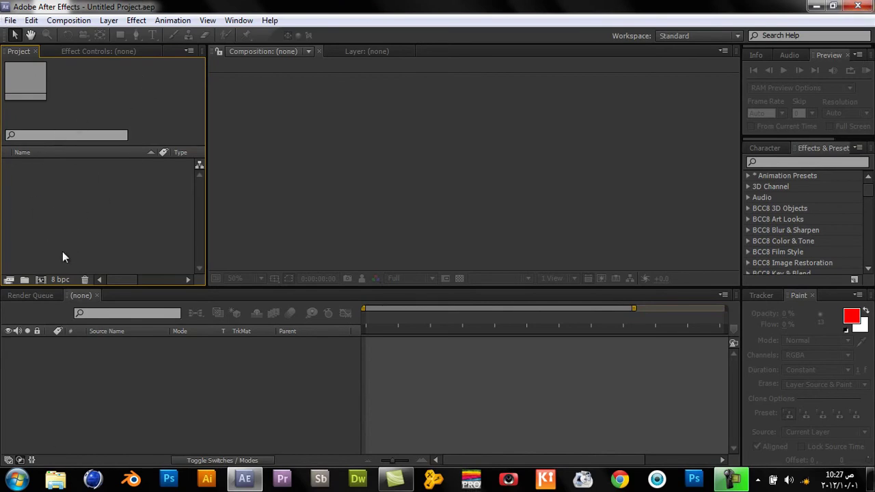
pyautogui.click(309, 435)
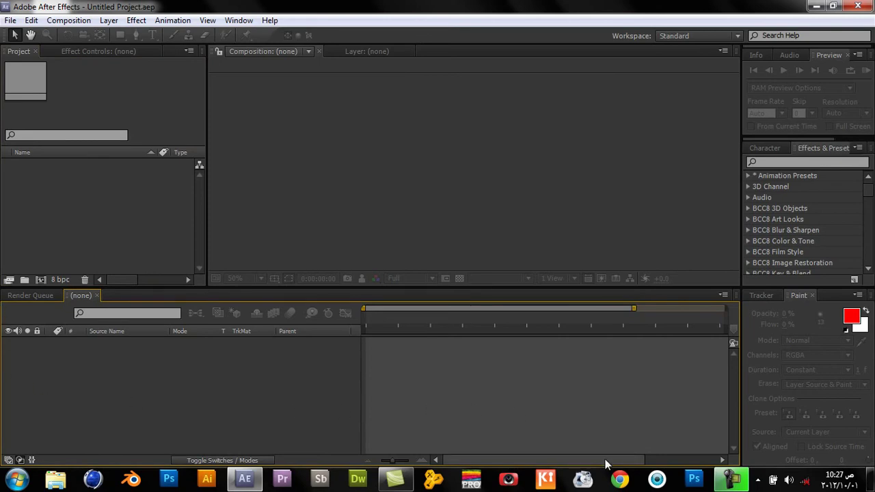
pyautogui.moveTo(562, 460)
pyautogui.mouseDown()
pyautogui.moveTo(675, 444)
pyautogui.moveTo(506, 450)
pyautogui.mouseUp()
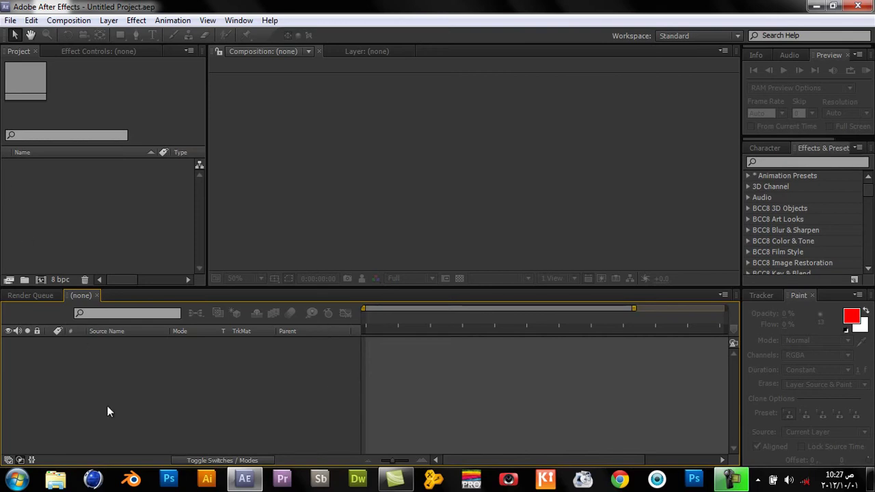
# - Cycle focus among the Composition viewer, Timeline and Project panels
pyautogui.click(93, 228)
pyautogui.click(466, 210)
pyautogui.click(304, 352)
pyautogui.click(351, 233)
pyautogui.click(271, 387)
pyautogui.click(325, 221)
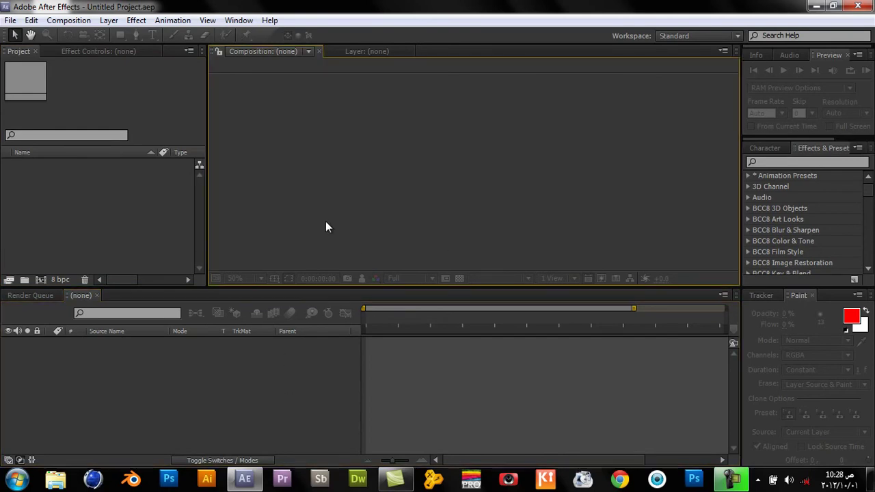
pyautogui.click(295, 365)
pyautogui.click(321, 214)
pyautogui.click(220, 372)
pyautogui.click(151, 236)
# - Bring back the Info colour and coordinate readout in the top-right panel group
pyautogui.click(827, 161)
pyautogui.click(778, 93)
pyautogui.click(389, 186)
pyautogui.click(121, 181)
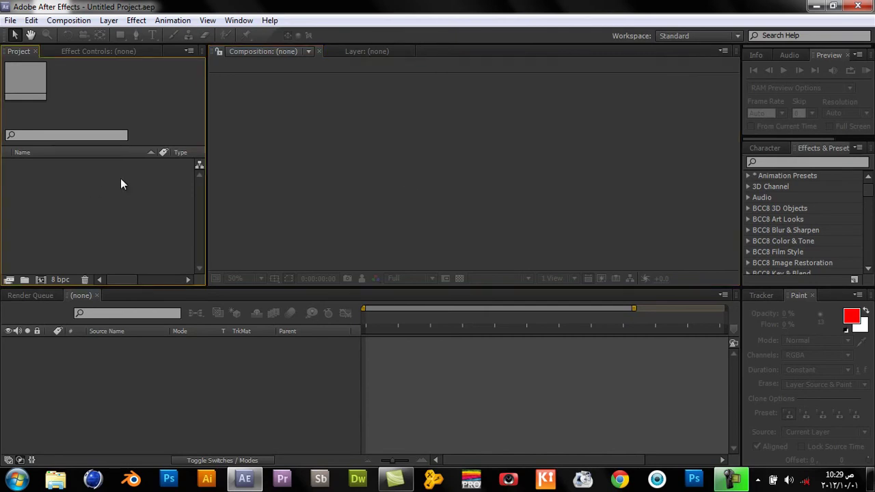
pyautogui.click(333, 142)
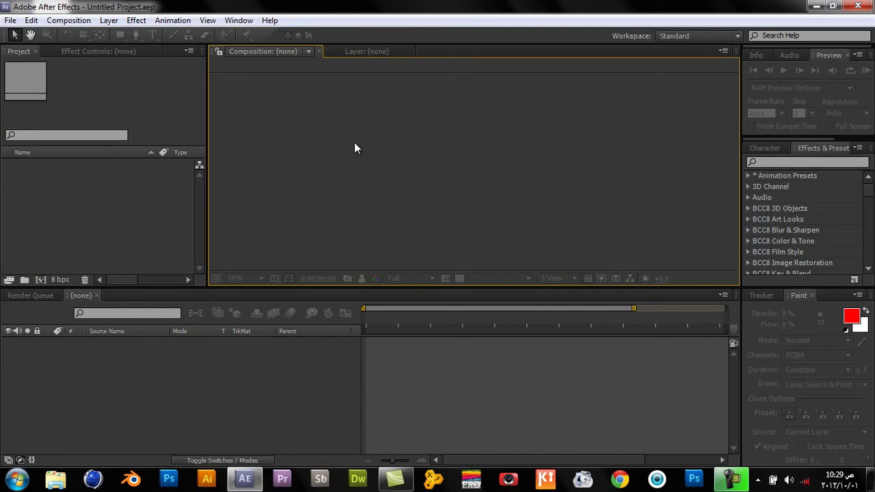
pyautogui.click(30, 254)
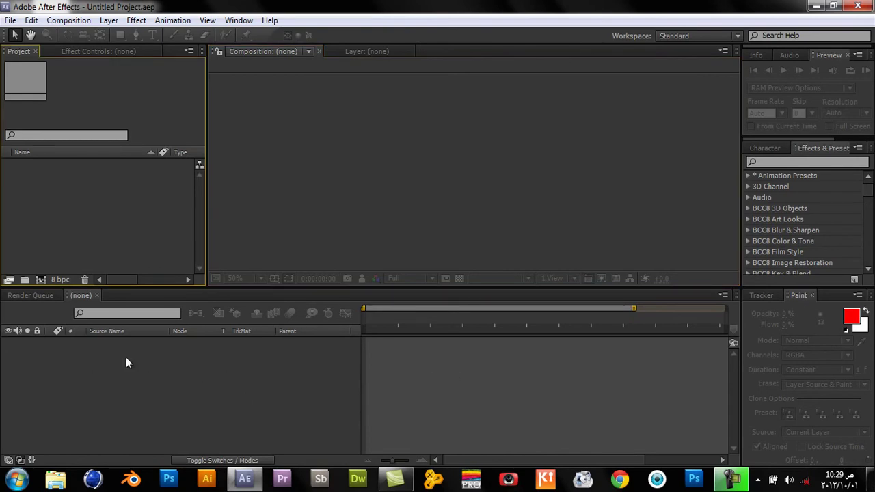
pyautogui.click(547, 140)
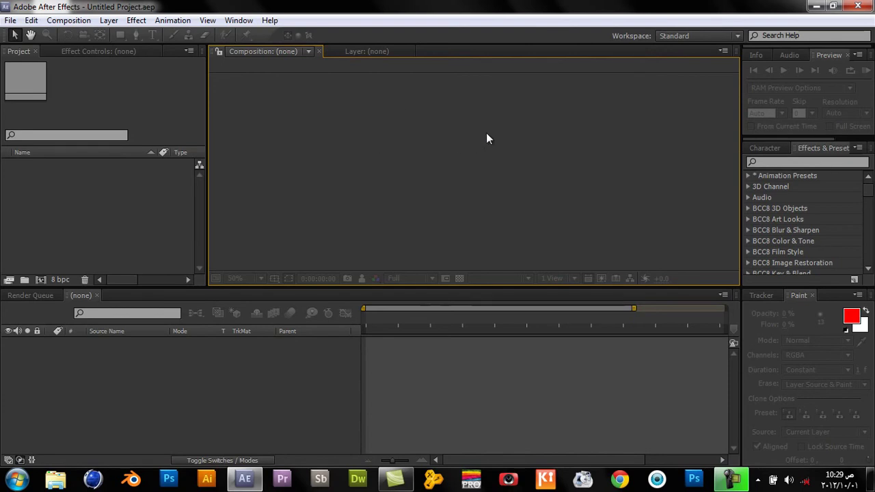
pyautogui.click(758, 54)
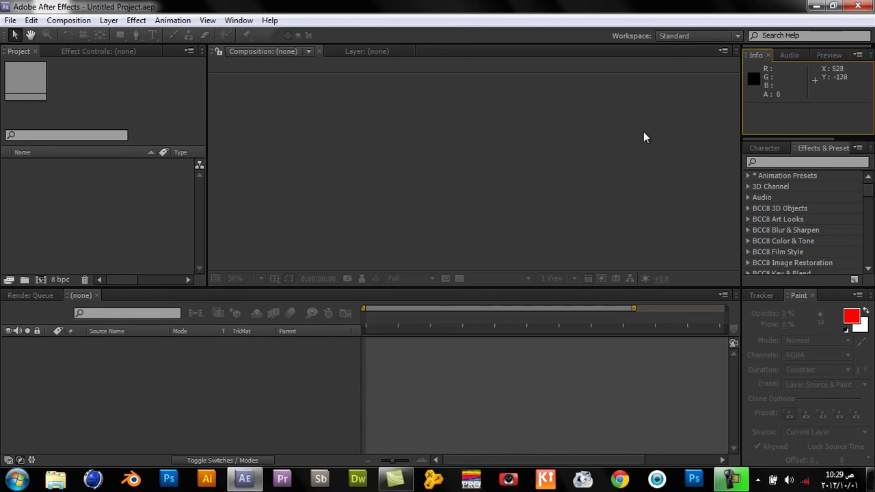
pyautogui.click(789, 56)
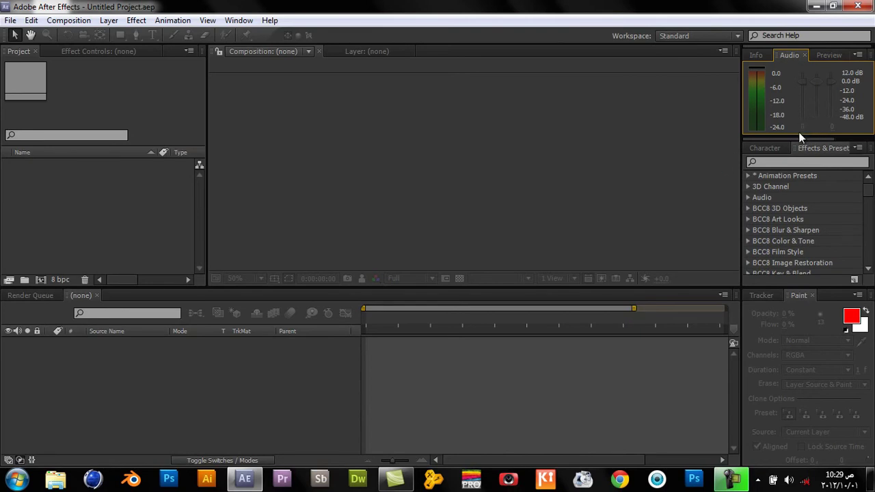
pyautogui.click(827, 55)
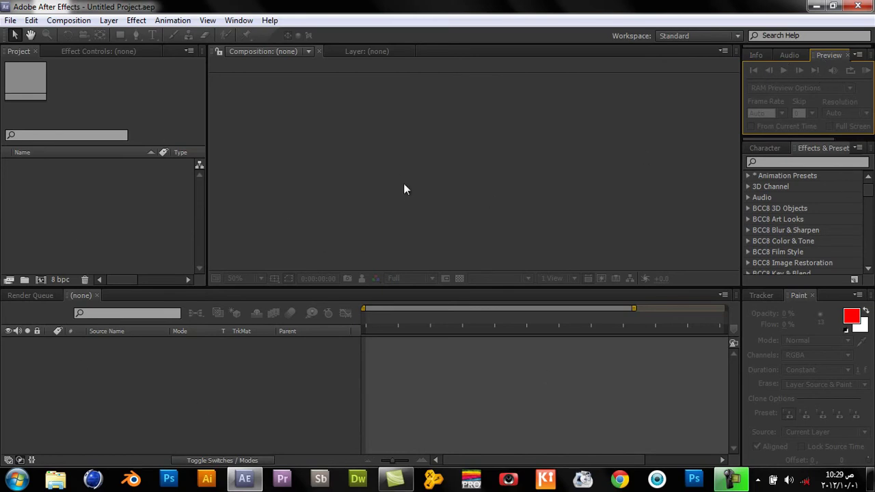
pyautogui.click(812, 150)
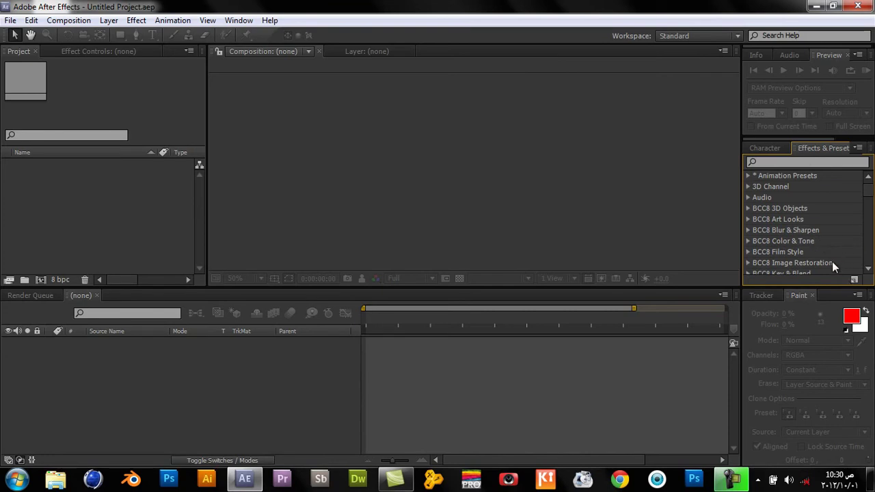
pyautogui.moveTo(867, 183)
pyautogui.mouseDown()
pyautogui.moveTo(866, 242)
pyautogui.moveTo(866, 183)
pyautogui.mouseUp()
pyautogui.click(803, 319)
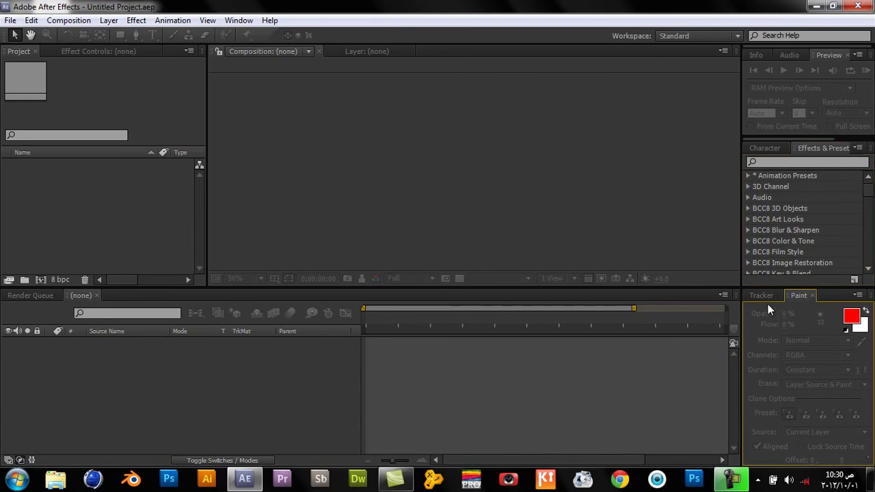
pyautogui.click(760, 294)
pyautogui.click(794, 295)
pyautogui.click(26, 177)
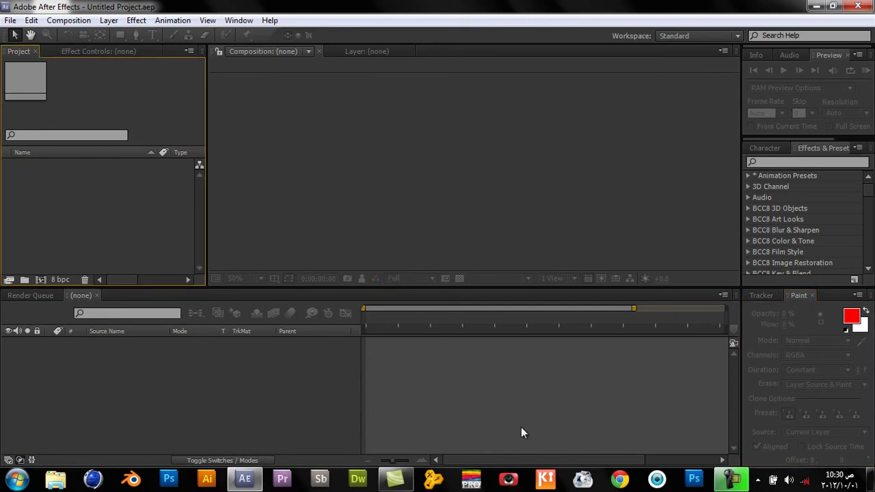
pyautogui.click(11, 19)
pyautogui.moveTo(32, 20)
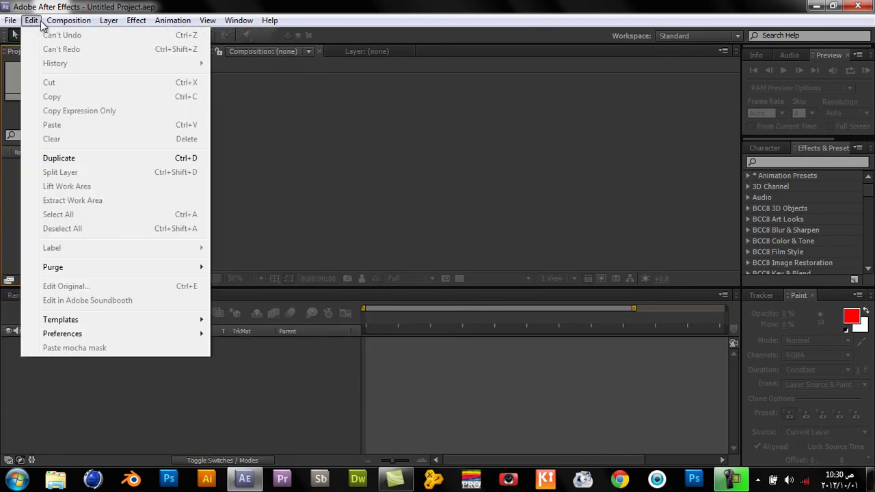
pyautogui.moveTo(68, 20)
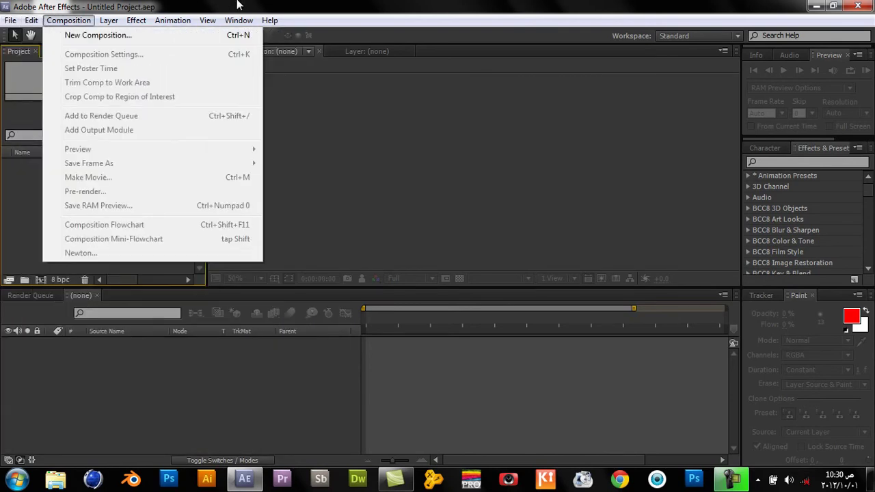
pyautogui.click(357, 4)
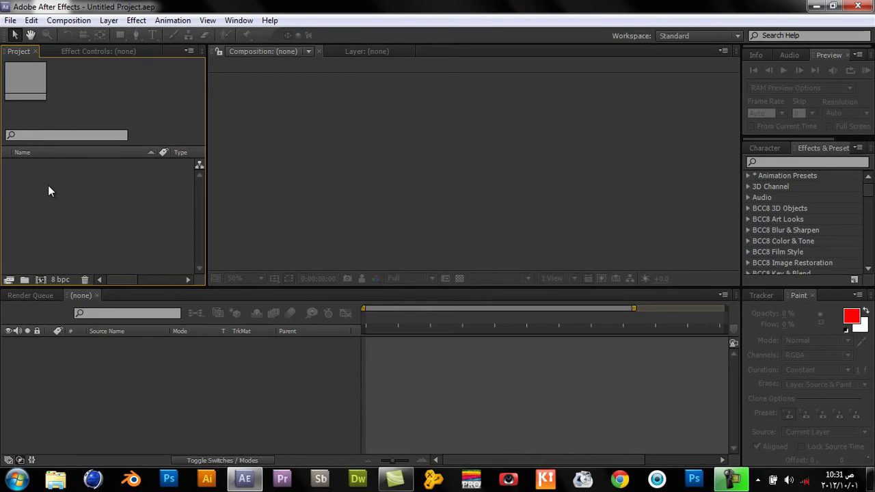
pyautogui.rightClick(54, 191)
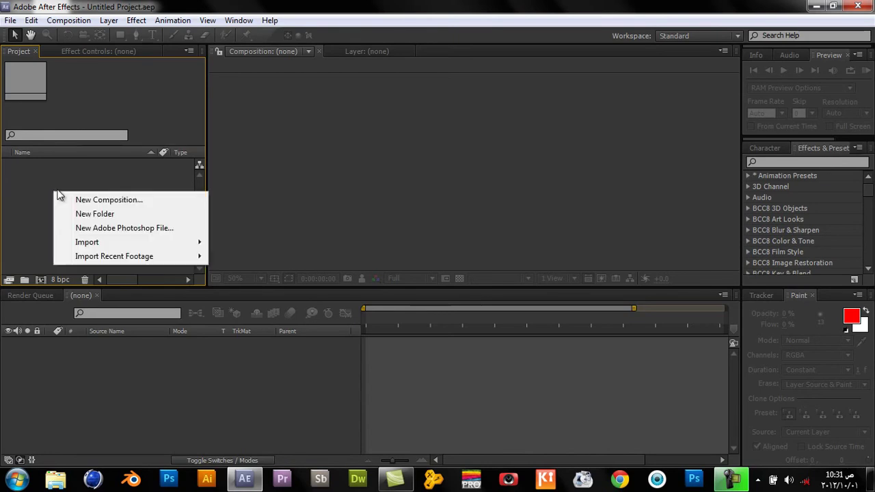
pyautogui.click(26, 194)
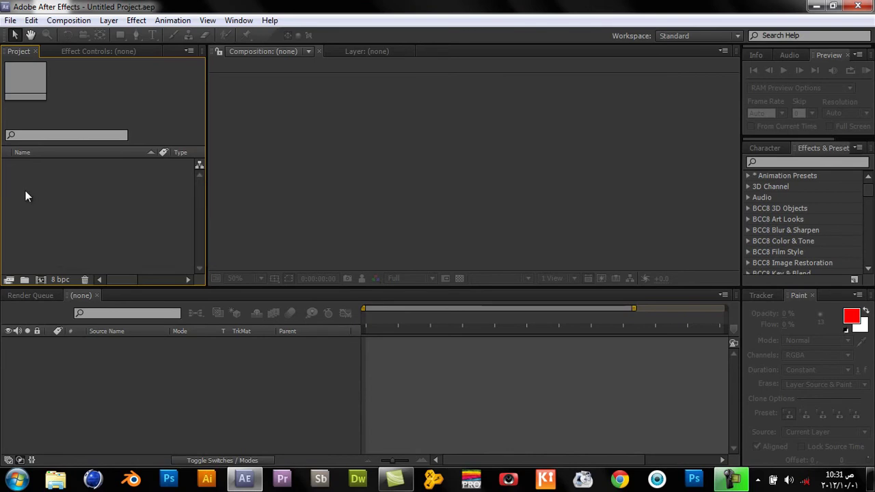
# - Start a new composition from the Project panel and begin naming it Graphics Engineer
pyautogui.rightClick(87, 197)
pyautogui.click(99, 205)
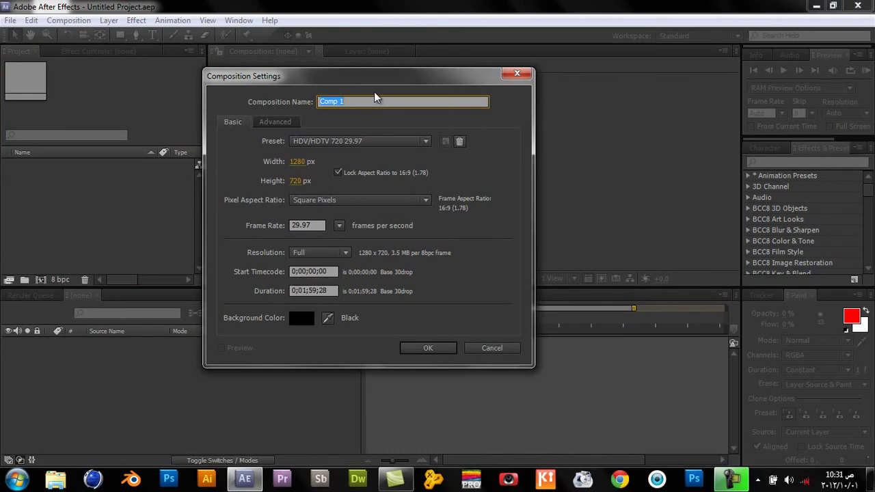
pyautogui.write('Graphics Engineer')
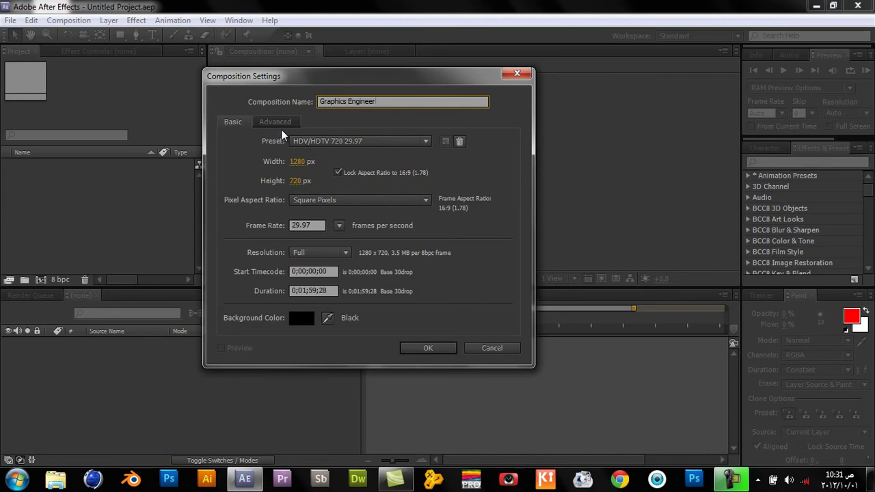
pyautogui.click(436, 350)
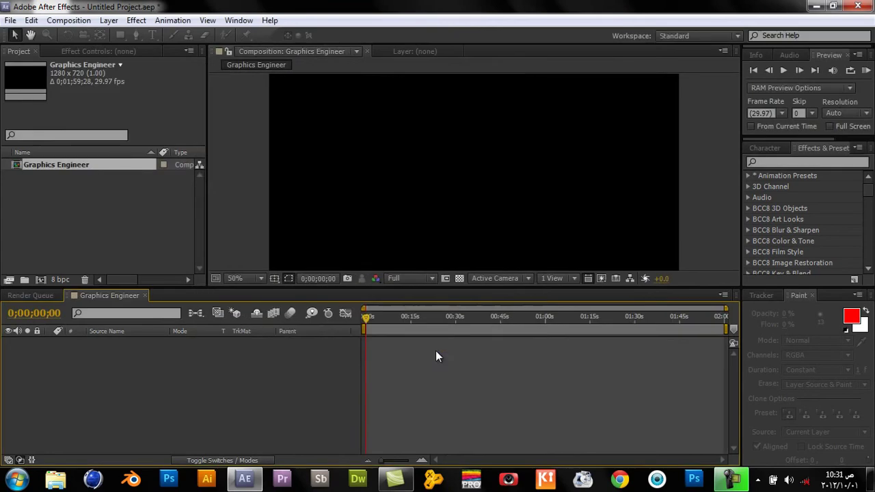
pyautogui.click(92, 190)
pyautogui.moveTo(417, 321)
pyautogui.mouseDown()
pyautogui.moveTo(333, 312)
pyautogui.moveTo(303, 291)
pyautogui.mouseUp()
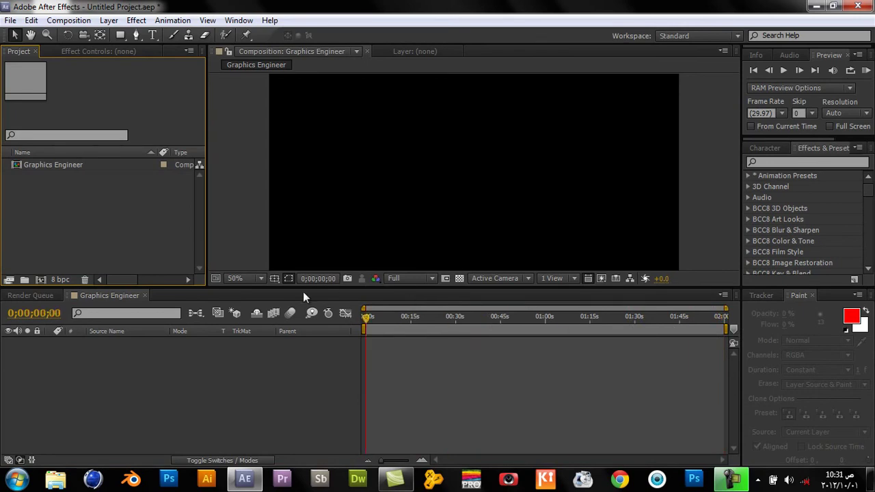
pyautogui.rightClick(82, 178)
pyautogui.rightClick(82, 166)
pyautogui.click(127, 176)
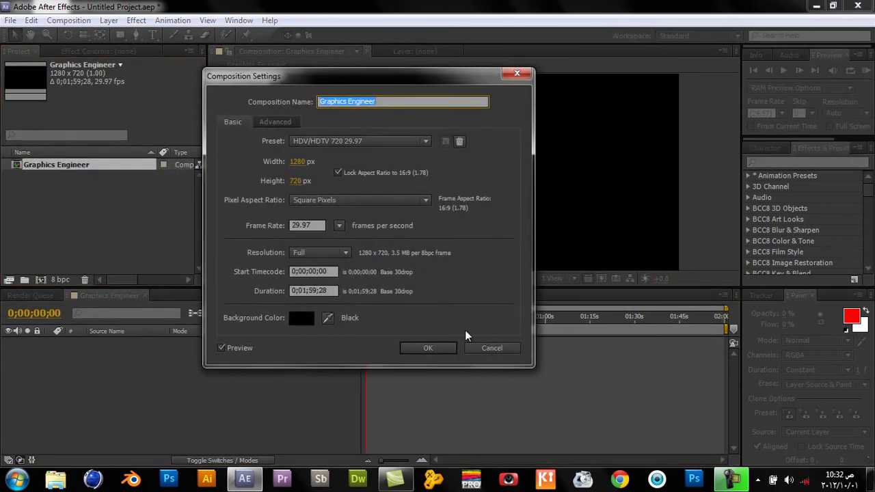
pyautogui.click(441, 350)
pyautogui.click(621, 316)
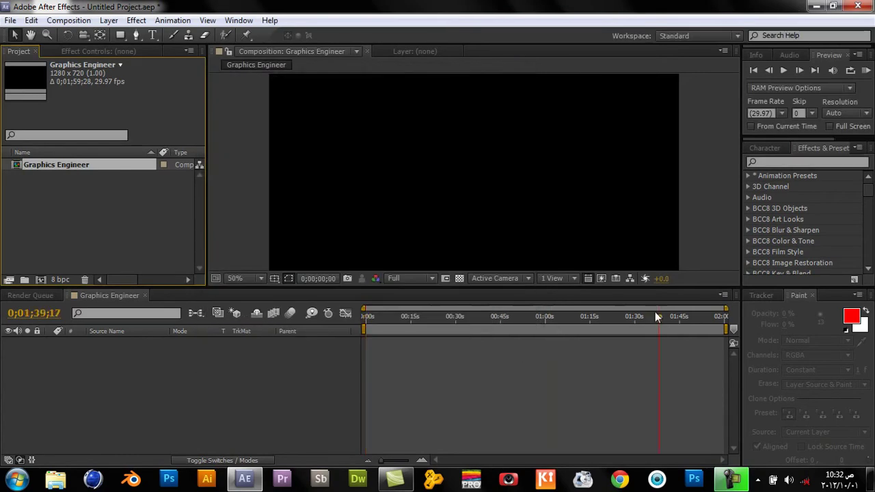
pyautogui.moveTo(631, 316); pyautogui.dragTo(310, 311)
pyautogui.click(40, 211)
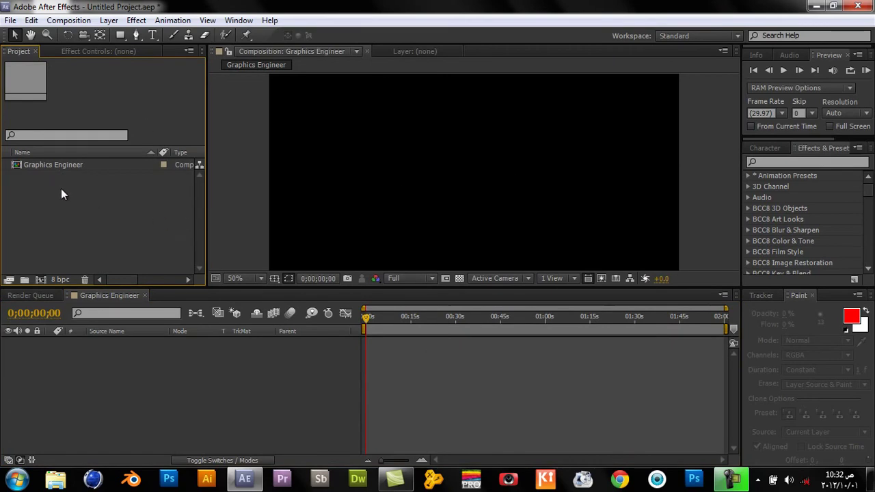
# - Open the Import File dialog from the Project panel menu, then cancel it
pyautogui.rightClick(31, 208)
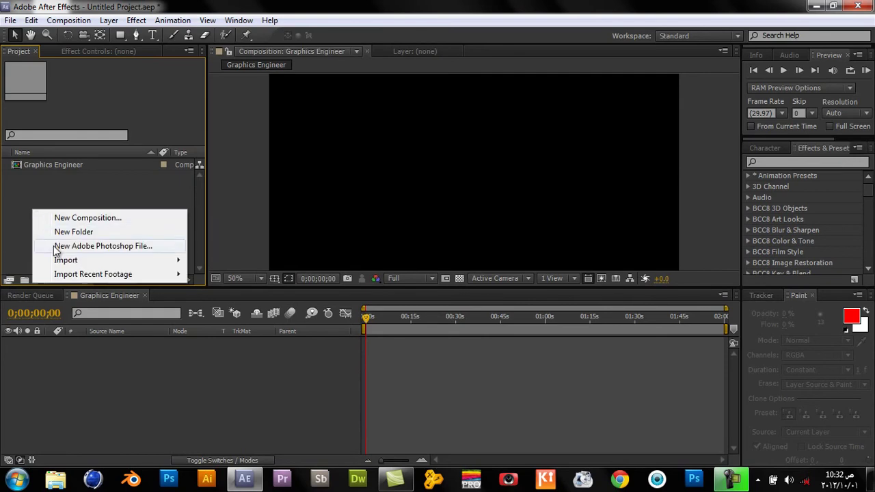
pyautogui.moveTo(68, 260)
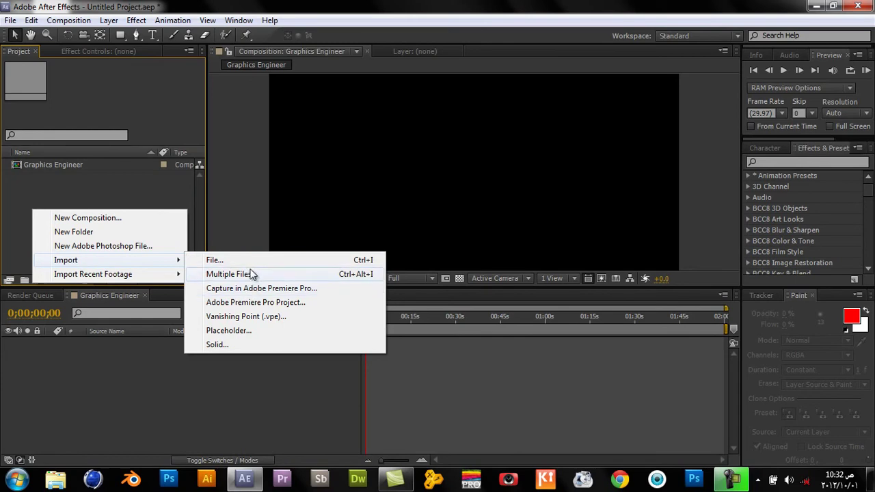
pyautogui.click(75, 192)
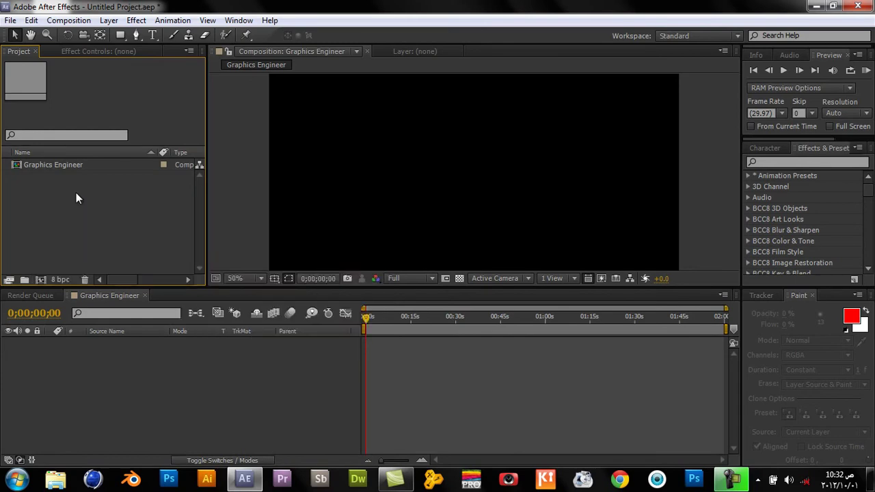
pyautogui.doubleClick(76, 193)
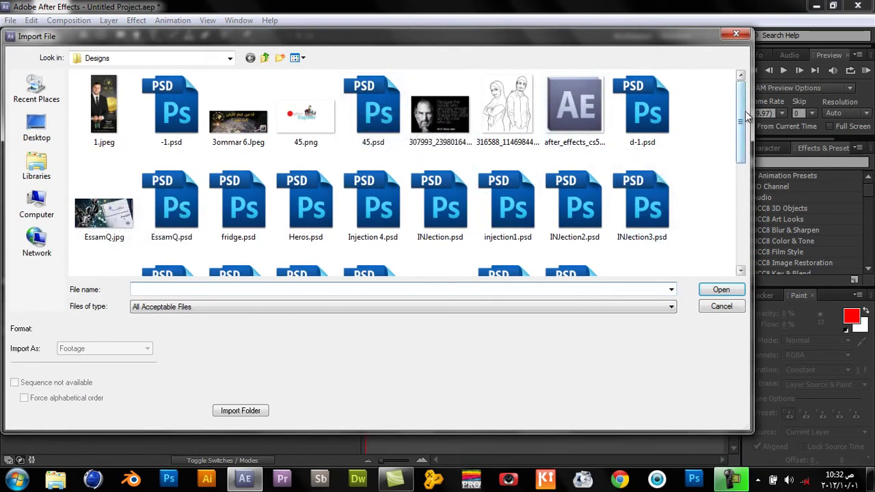
pyautogui.moveTo(740, 122); pyautogui.dragTo(741, 223)
pyautogui.click(736, 34)
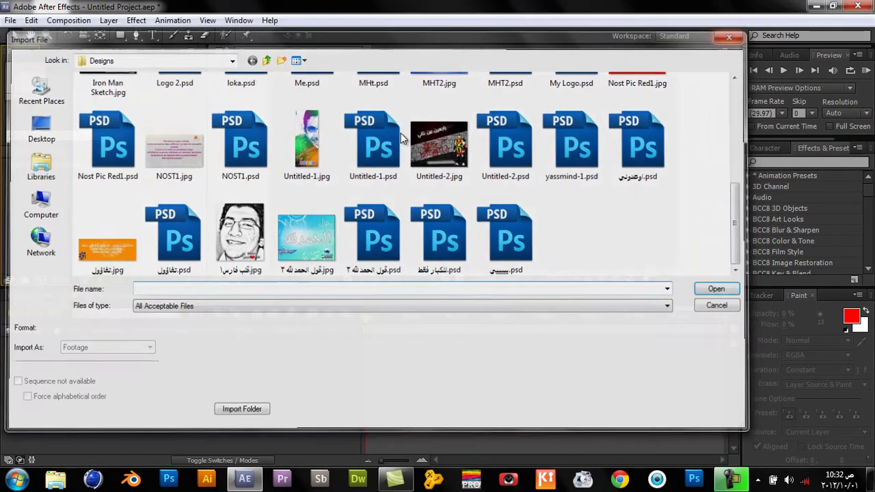
# - Reopen the Import File dialog and import the Steve Jobs quote JPG from Designs
pyautogui.rightClick(140, 212)
pyautogui.moveTo(279, 264)
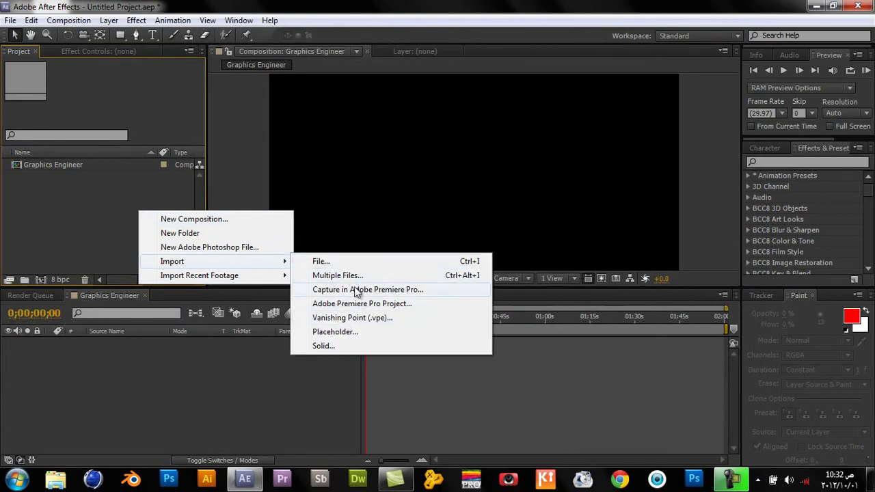
pyautogui.click(88, 220)
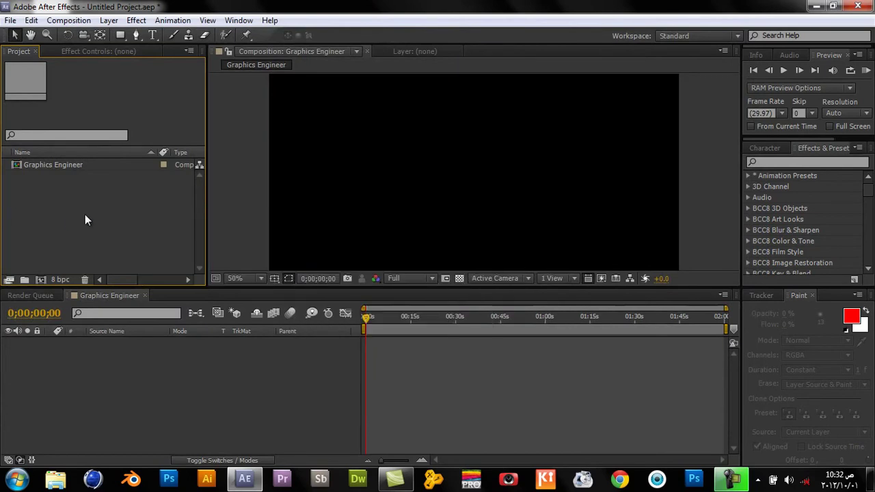
pyautogui.doubleClick(85, 215)
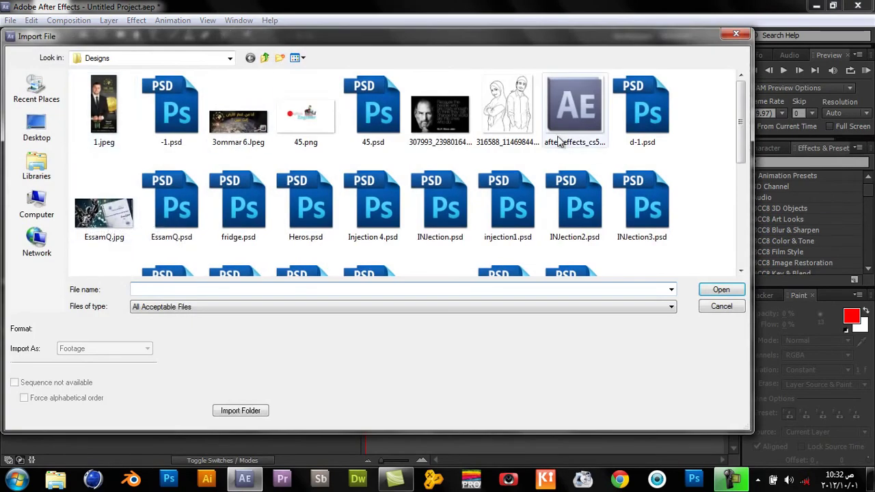
pyautogui.moveTo(742, 111)
pyautogui.mouseDown()
pyautogui.moveTo(741, 150)
pyautogui.moveTo(761, 228)
pyautogui.mouseUp()
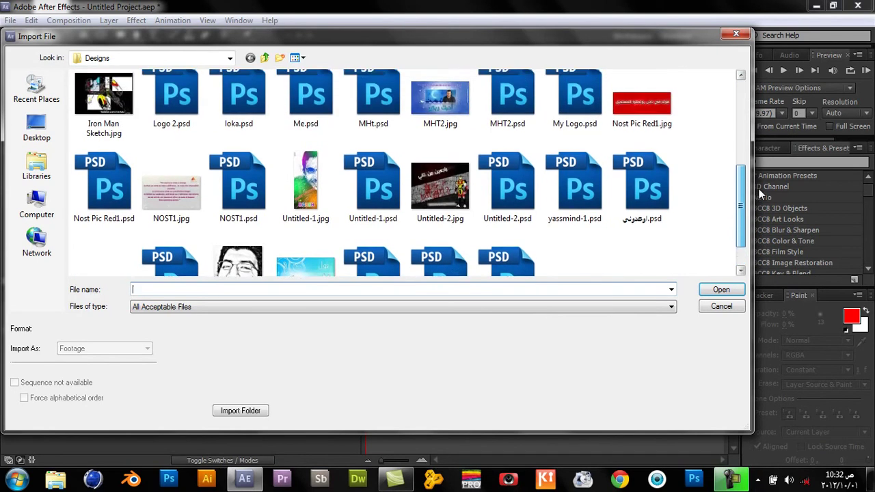
pyautogui.scroll(5, 758, 188)
pyautogui.scroll(3, 764, 130)
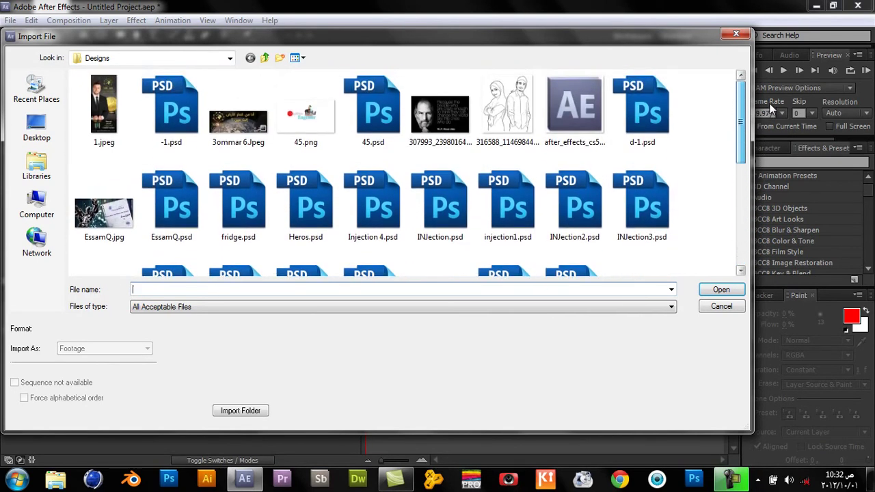
pyautogui.doubleClick(452, 132)
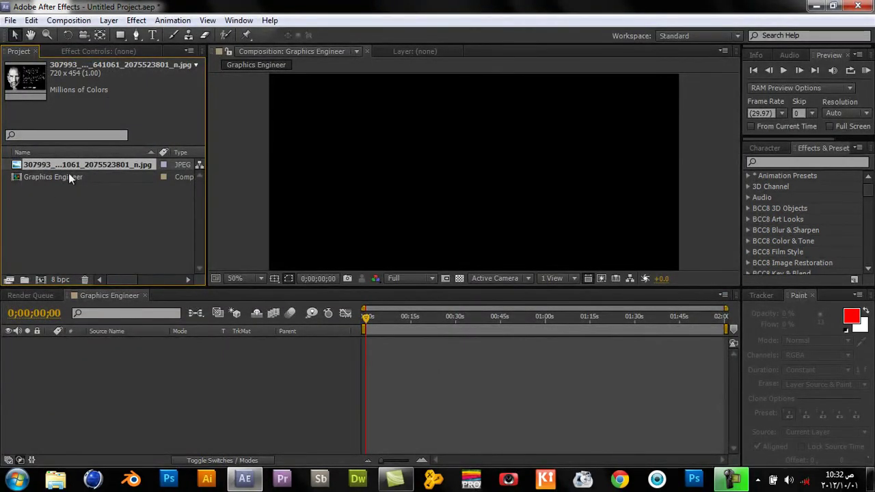
# - Add the Steve Jobs quote JPG as layer 1 in Graphics Engineer, then scrub to about 1:48
pyautogui.click(60, 174)
pyautogui.click(49, 165)
pyautogui.moveTo(52, 167); pyautogui.dragTo(54, 175)
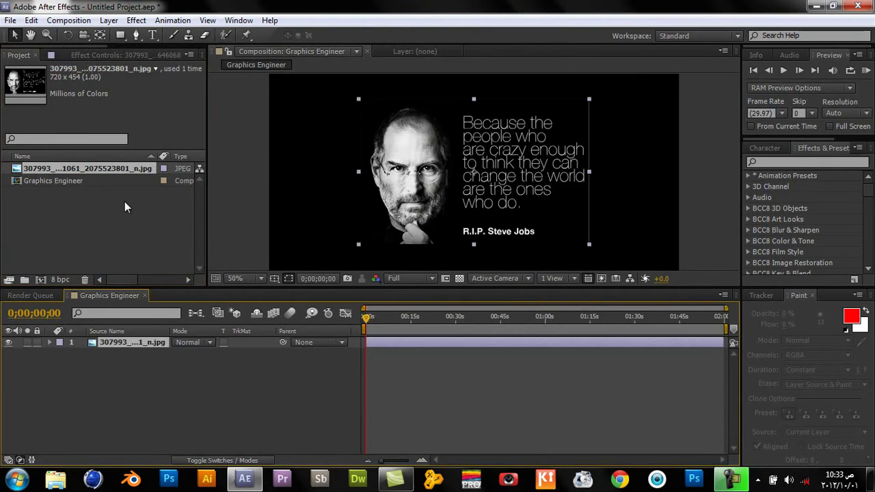
pyautogui.moveTo(404, 317)
pyautogui.mouseDown()
pyautogui.moveTo(689, 327)
pyautogui.moveTo(361, 335)
pyautogui.moveTo(454, 321)
pyautogui.moveTo(777, 311)
pyautogui.mouseUp()
pyautogui.click(698, 178)
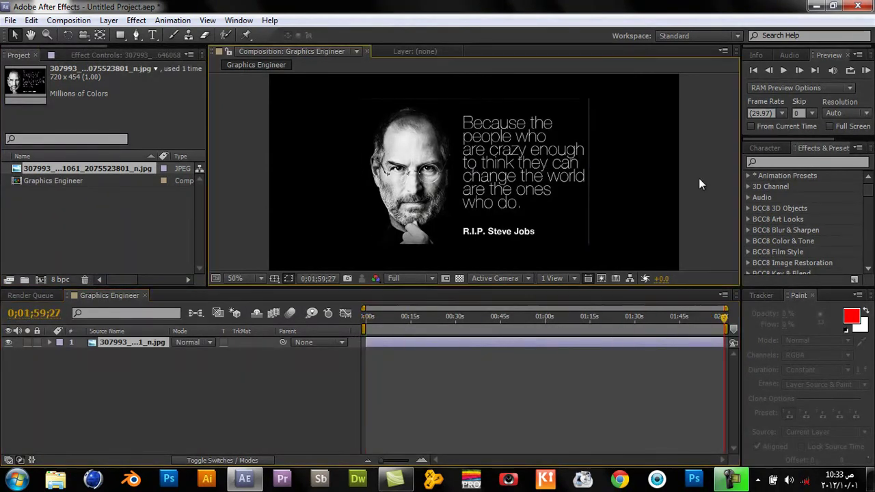
pyautogui.moveTo(388, 315)
pyautogui.mouseDown()
pyautogui.moveTo(686, 326)
pyautogui.moveTo(274, 331)
pyautogui.mouseUp()
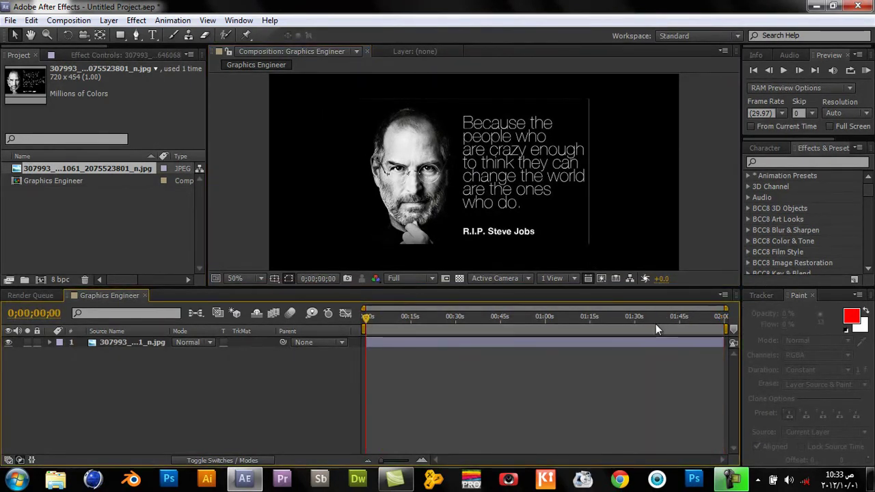
pyautogui.click(93, 202)
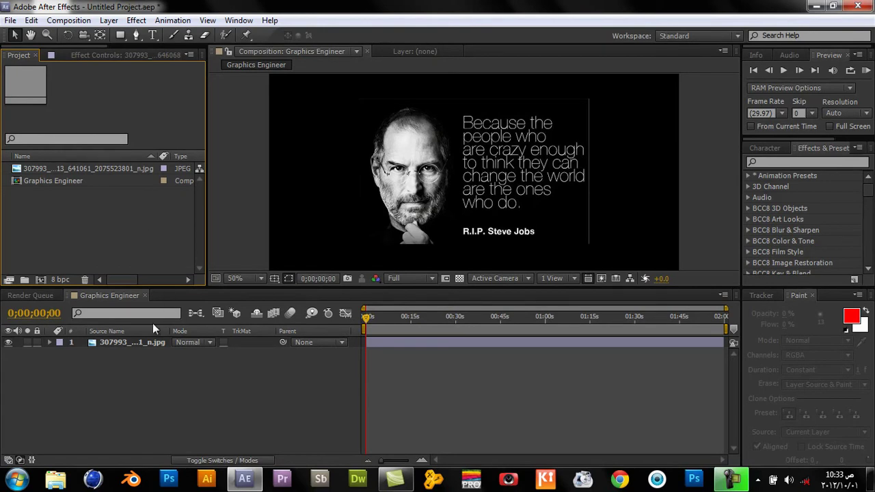
pyautogui.click(146, 341)
pyautogui.click(106, 231)
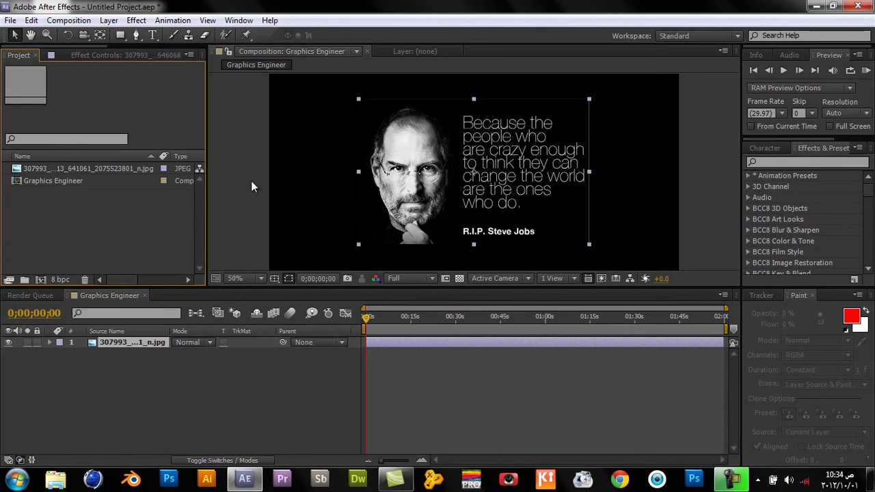
# - Try the quote image off-frame left, centred and near the right edge at 0, 30 and 45 seconds
pyautogui.click(225, 185)
pyautogui.moveTo(303, 185)
pyautogui.mouseDown()
pyautogui.moveTo(267, 191)
pyautogui.moveTo(208, 177)
pyautogui.mouseUp()
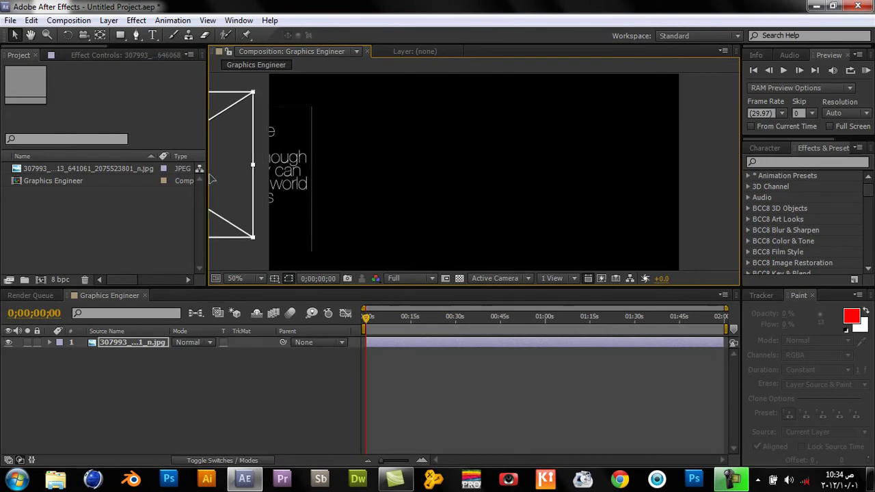
pyautogui.moveTo(477, 321); pyautogui.dragTo(456, 322)
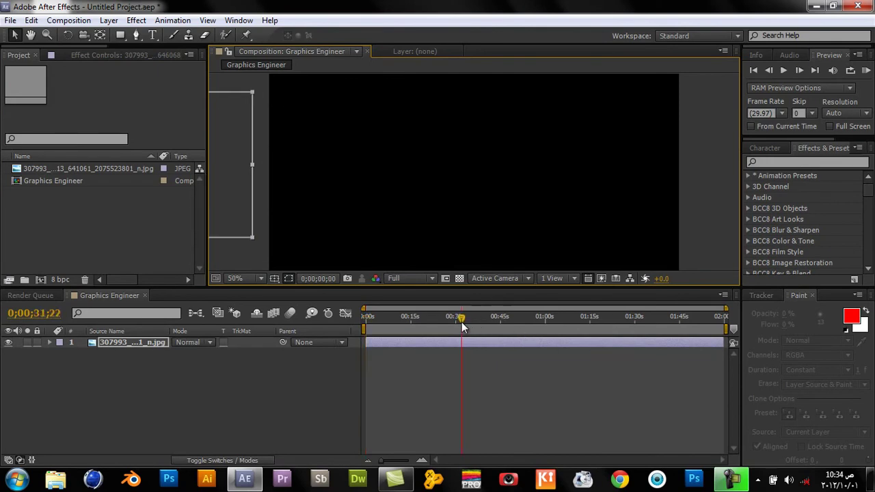
pyautogui.moveTo(450, 212); pyautogui.dragTo(563, 188)
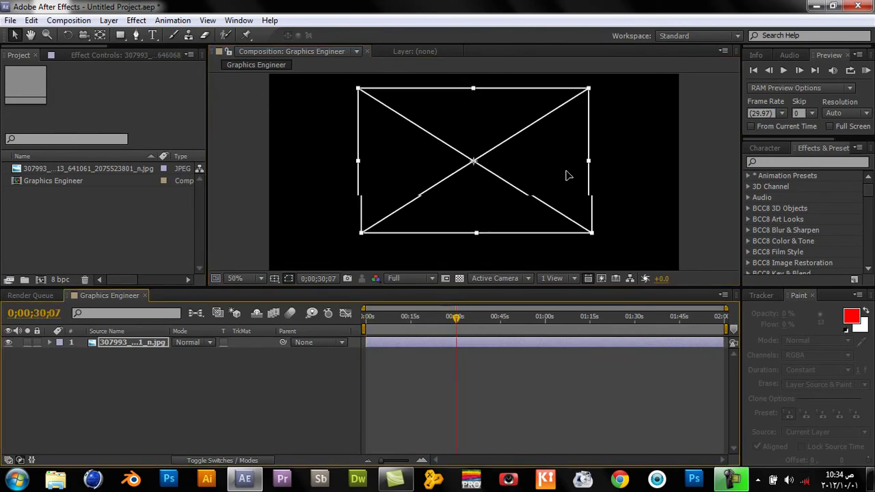
pyautogui.click(501, 317)
pyautogui.moveTo(473, 170); pyautogui.dragTo(621, 173)
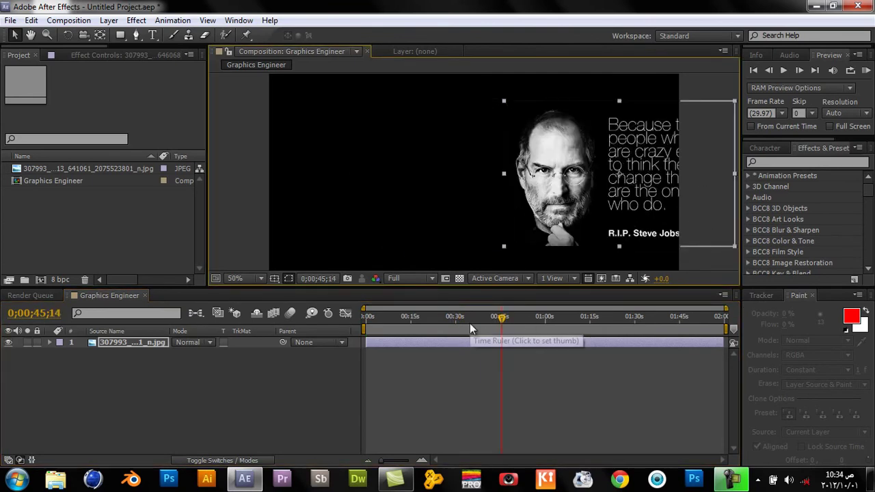
pyautogui.moveTo(475, 322); pyautogui.dragTo(352, 320)
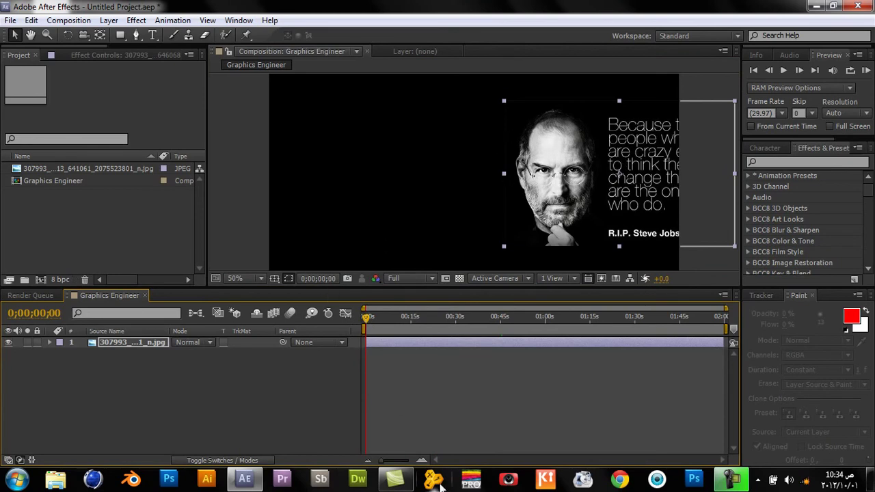
# - With the timeline zoomed in, place the image off-left at 0s, centred at 4s, right at 7-8s
pyautogui.click(421, 461)
pyautogui.click(422, 461)
pyautogui.click(422, 460)
pyautogui.moveTo(614, 162); pyautogui.dragTo(137, 149)
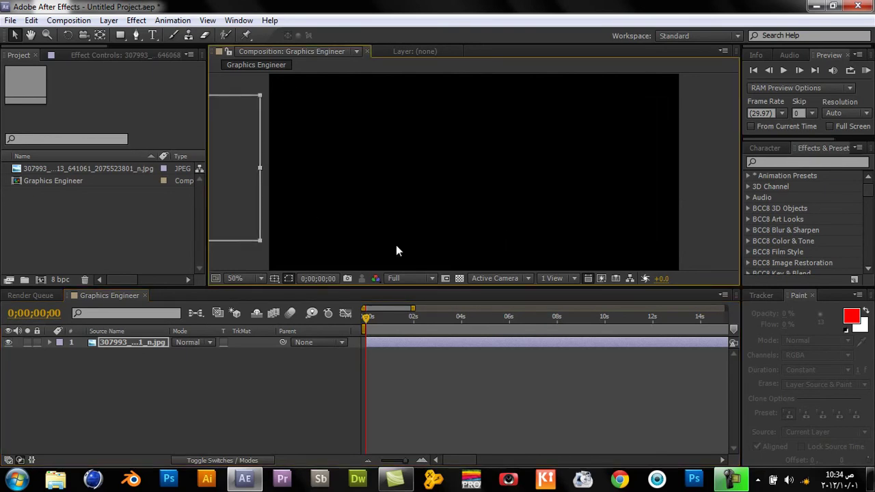
pyautogui.click(464, 321)
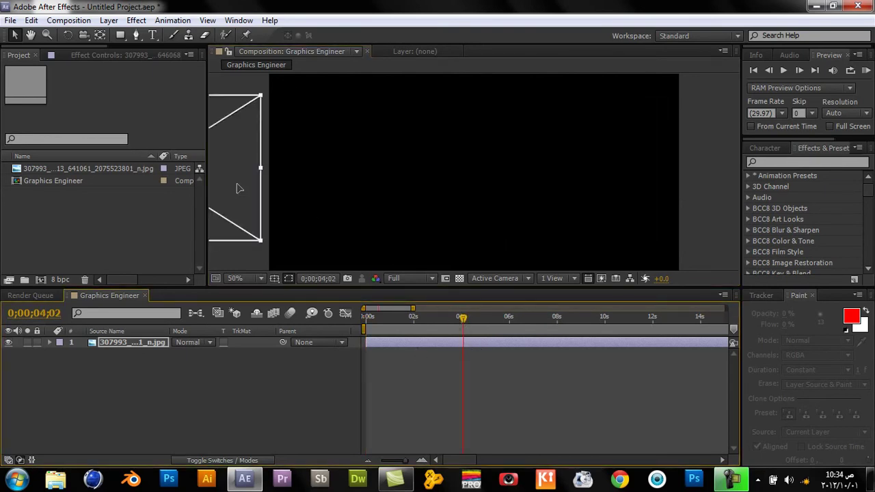
pyautogui.moveTo(237, 187)
pyautogui.mouseDown()
pyautogui.moveTo(571, 204)
pyautogui.moveTo(566, 189)
pyautogui.mouseUp()
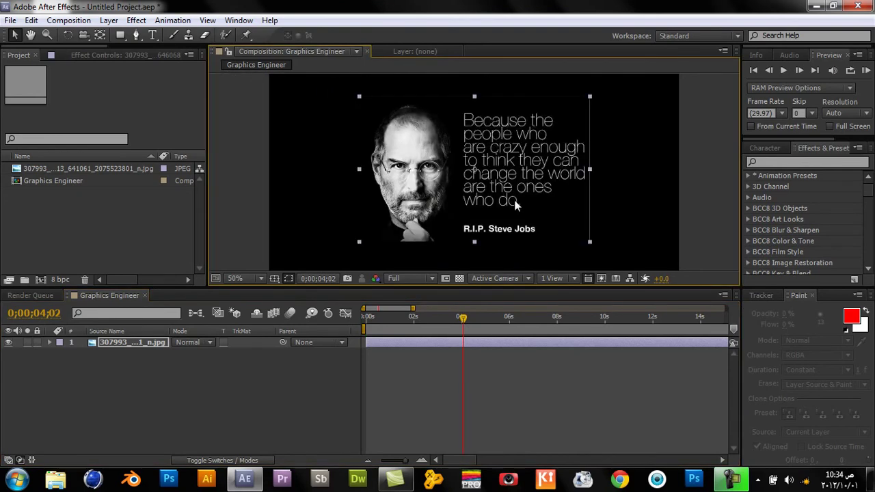
pyautogui.click(559, 318)
pyautogui.moveTo(433, 181); pyautogui.dragTo(593, 177)
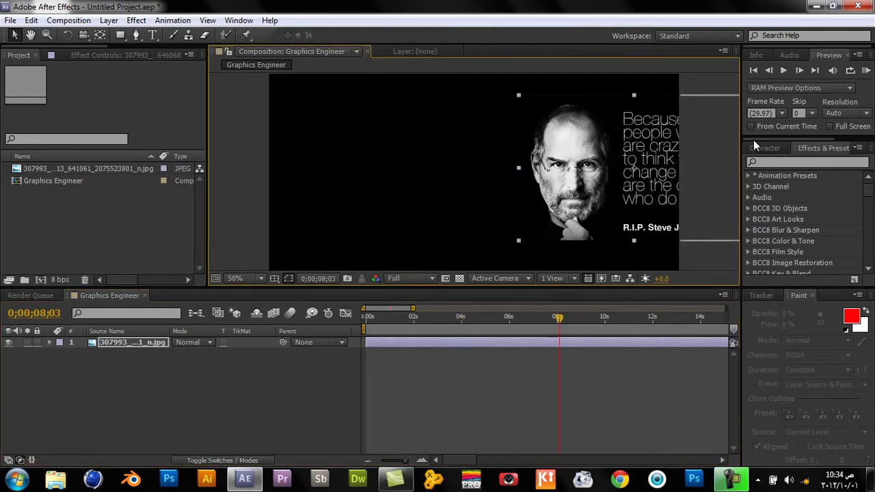
pyautogui.moveTo(555, 323); pyautogui.dragTo(540, 321)
pyautogui.moveTo(679, 143); pyautogui.dragTo(625, 147)
pyautogui.moveTo(543, 320); pyautogui.dragTo(565, 320)
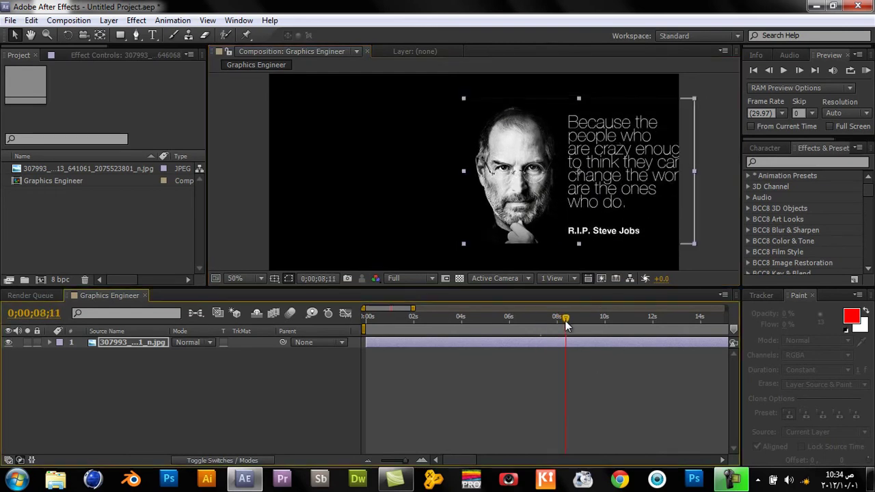
# - Put the image off-frame left at the start and back at centre at 4 seconds
pyautogui.moveTo(565, 325); pyautogui.dragTo(373, 297)
pyautogui.moveTo(506, 159); pyautogui.dragTo(169, 178)
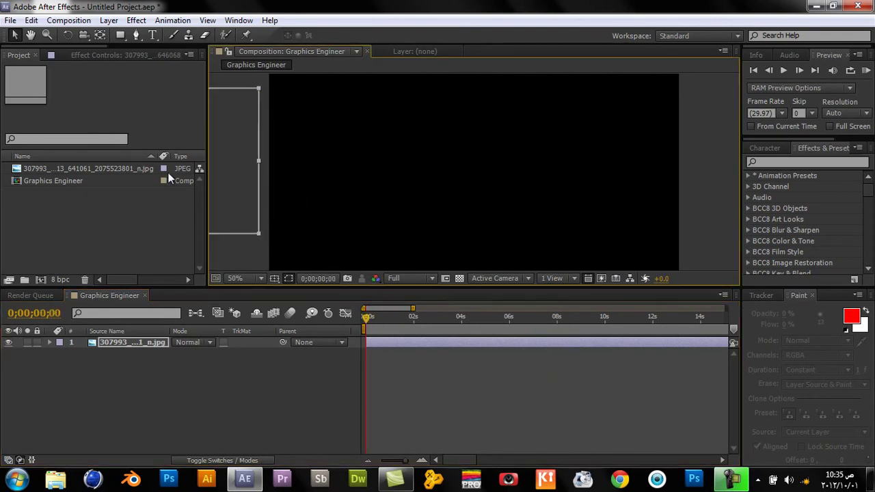
pyautogui.click(462, 317)
pyautogui.moveTo(260, 146); pyautogui.dragTo(548, 160)
pyautogui.moveTo(404, 319); pyautogui.dragTo(428, 318)
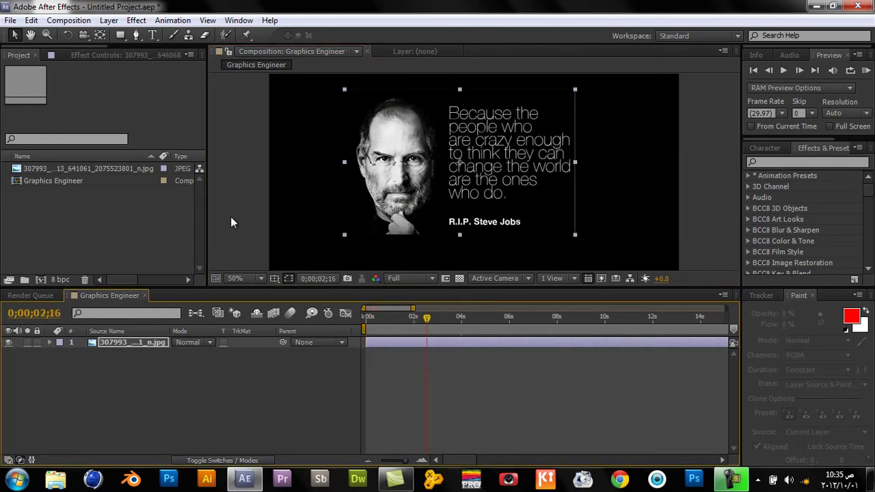
pyautogui.moveTo(429, 318); pyautogui.dragTo(367, 319)
# - Centre the quote image in the Graphics Engineer frame and scale it down slightly by a corner handle
pyautogui.doubleClick(418, 174)
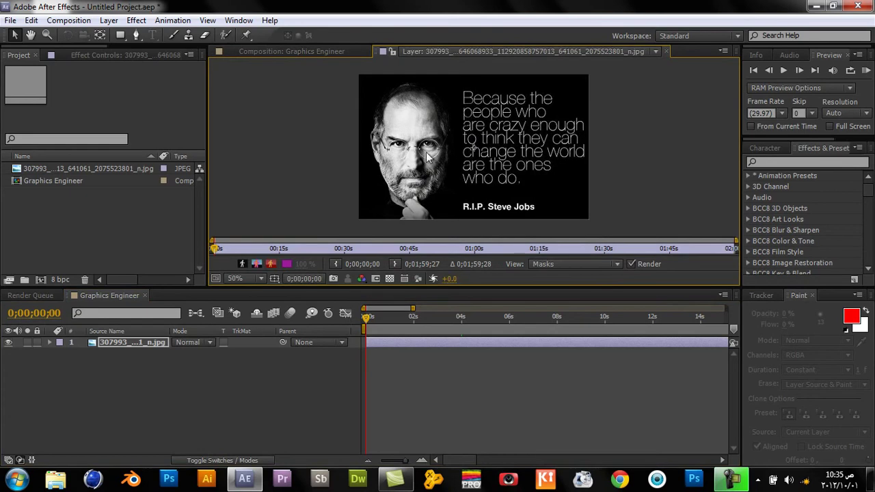
pyautogui.click(667, 52)
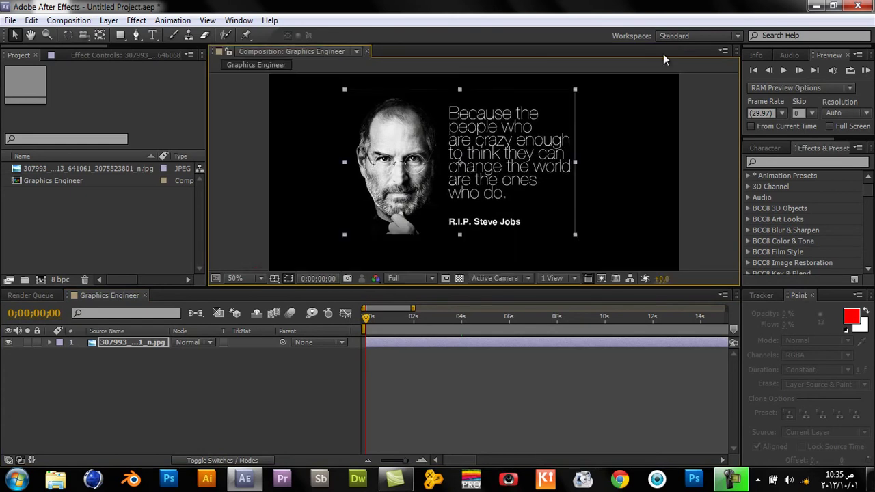
pyautogui.moveTo(553, 168)
pyautogui.mouseDown()
pyautogui.moveTo(315, 199)
pyautogui.moveTo(304, 182)
pyautogui.moveTo(465, 182)
pyautogui.mouseUp()
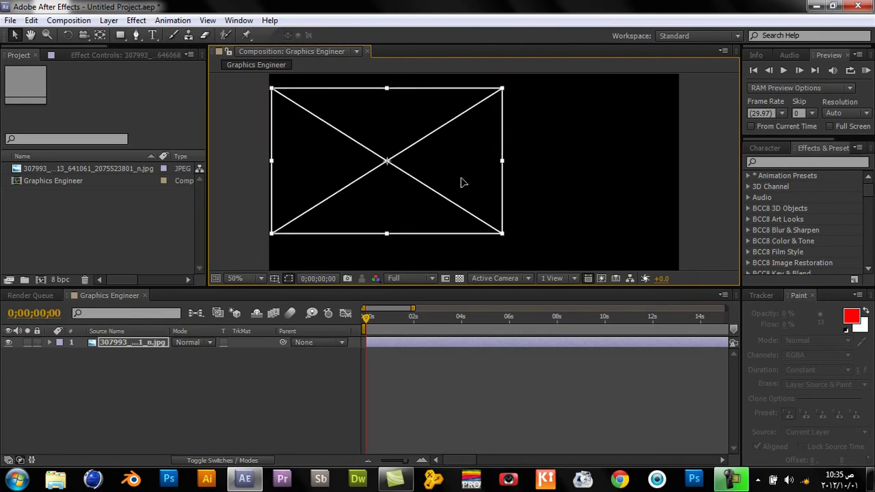
pyautogui.moveTo(394, 168)
pyautogui.mouseDown()
pyautogui.moveTo(619, 171)
pyautogui.moveTo(455, 171)
pyautogui.mouseUp()
pyautogui.click(562, 95)
pyautogui.moveTo(567, 96); pyautogui.dragTo(537, 113)
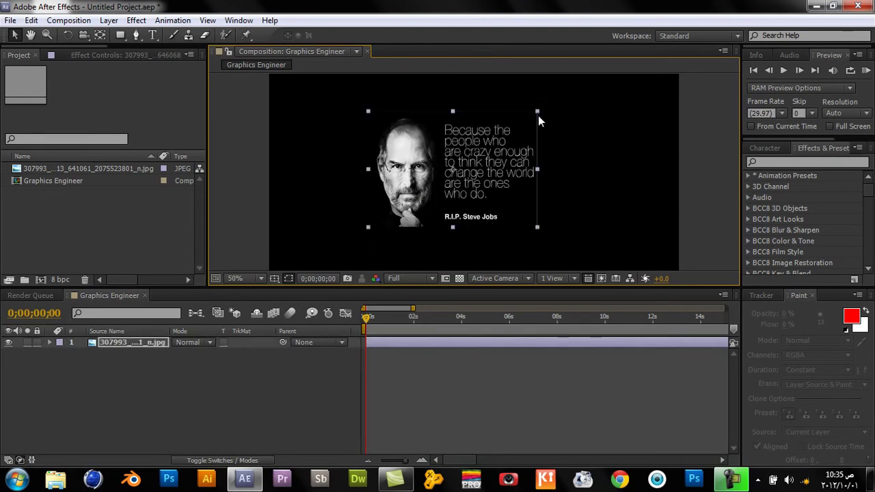
# - Undo the scale-down and expand layer 1's Transform group in the timeline
pyautogui.hotkey('ctrl', 'z')
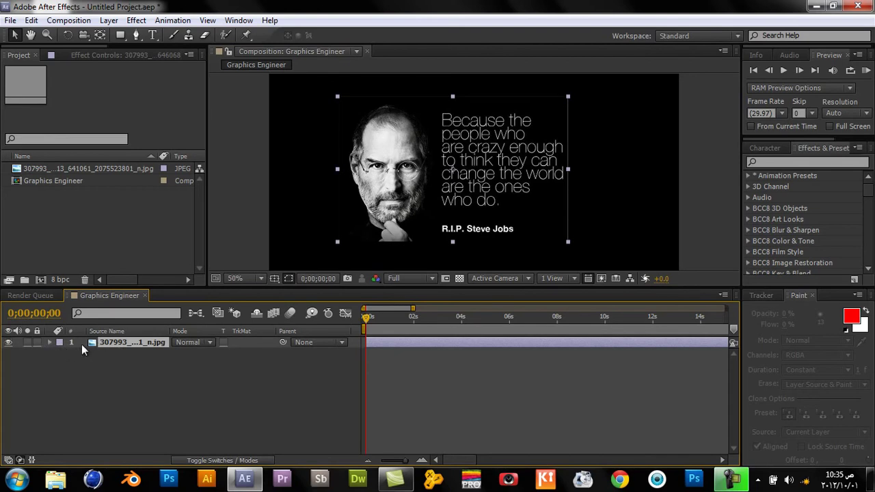
pyautogui.click(50, 342)
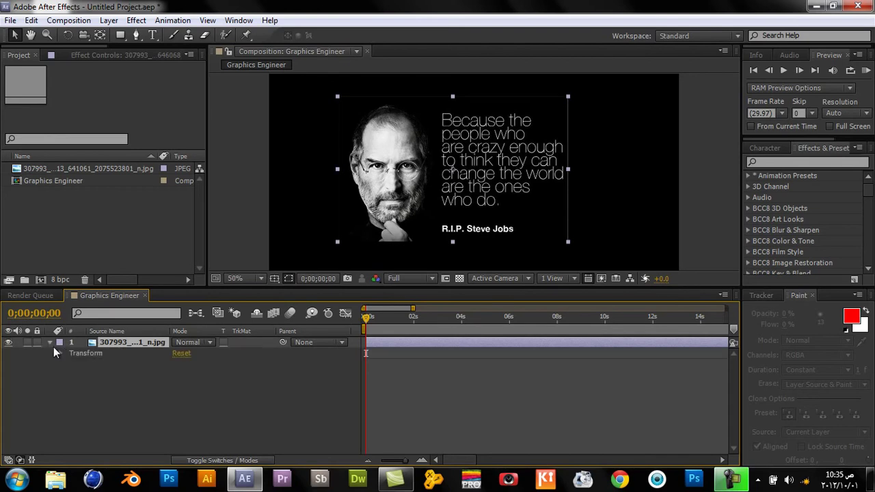
pyautogui.click(98, 353)
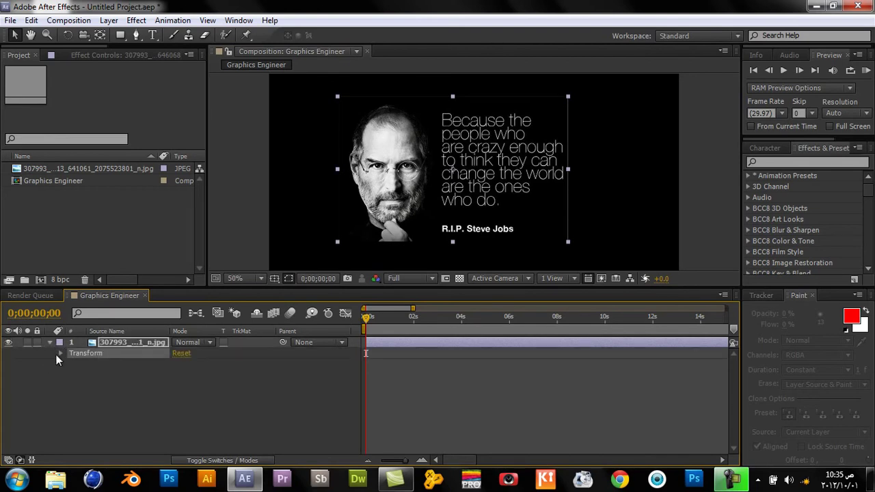
pyautogui.click(61, 353)
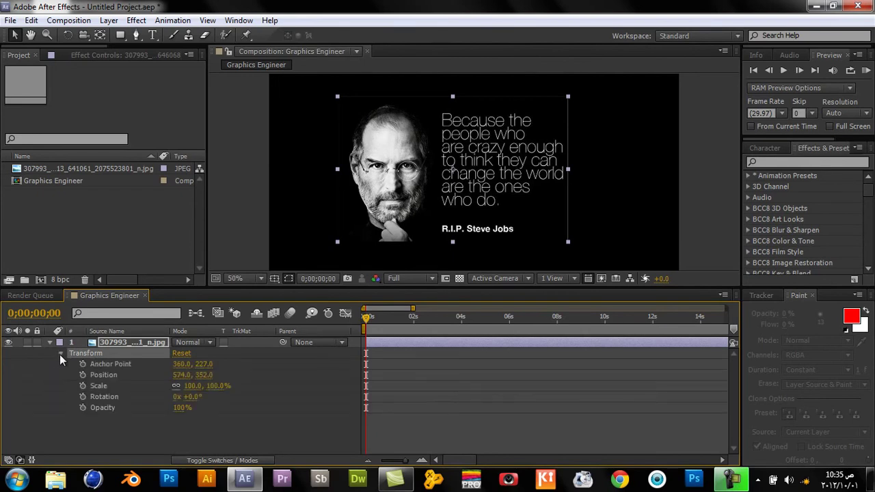
# - Select the Anchor Point, Position, Scale, Rotation and Opacity properties in turn
pyautogui.moveTo(110, 425); pyautogui.dragTo(72, 376)
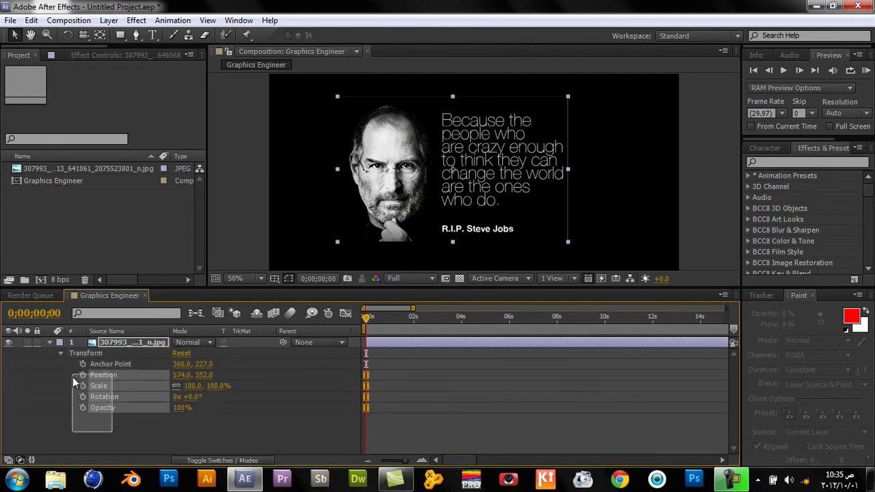
pyautogui.click(120, 363)
pyautogui.click(115, 375)
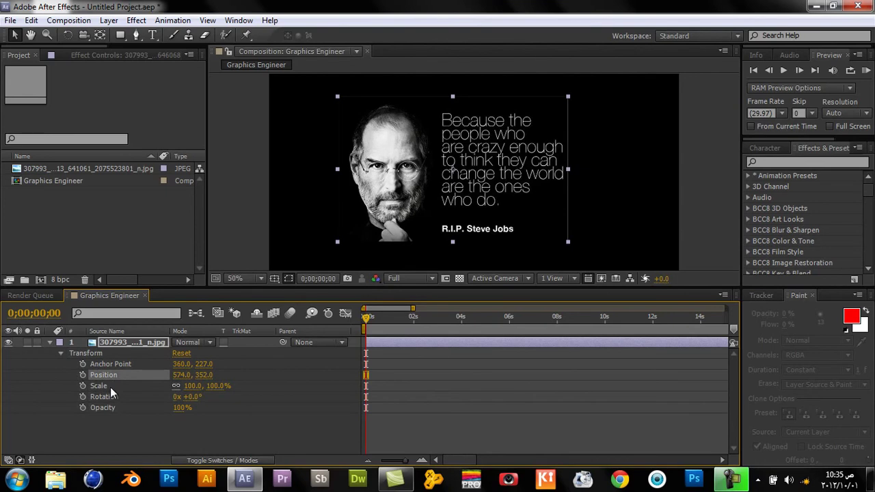
pyautogui.click(110, 386)
pyautogui.click(110, 396)
pyautogui.click(110, 404)
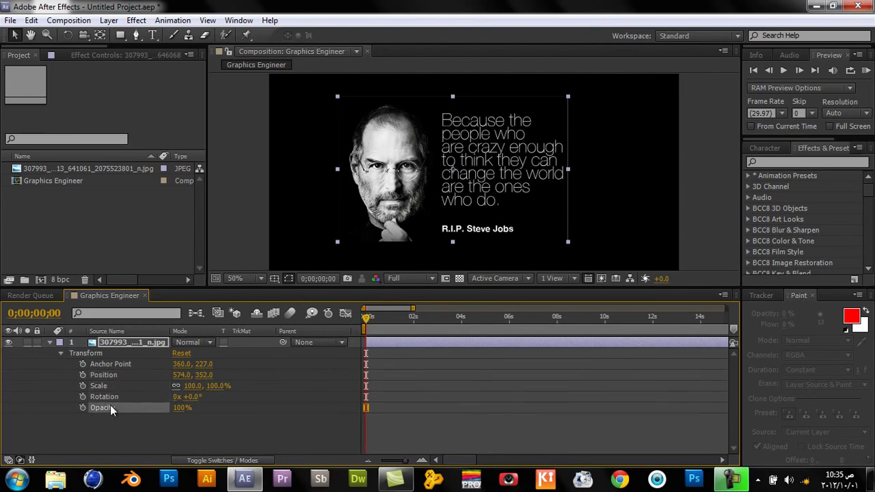
pyautogui.click(112, 362)
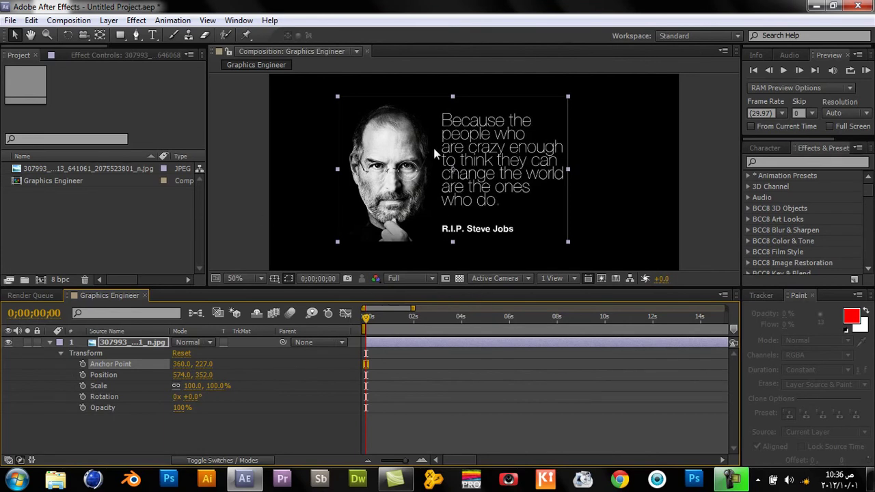
pyautogui.doubleClick(568, 97)
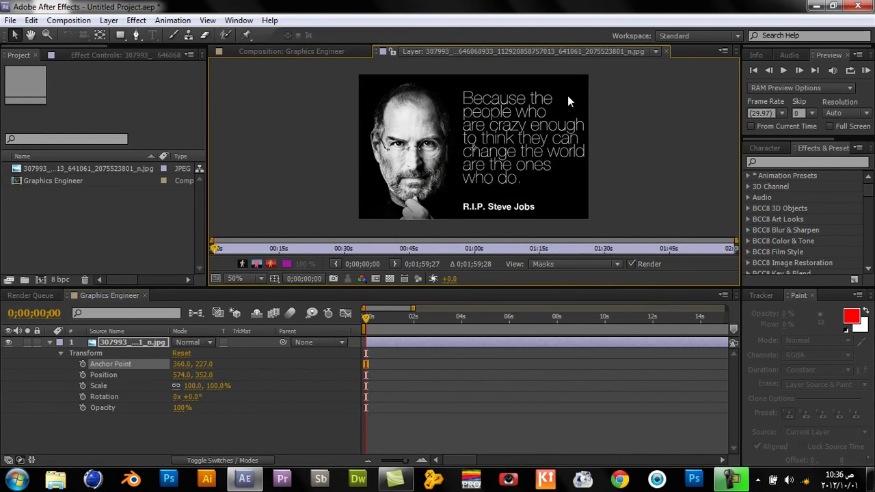
pyautogui.click(667, 51)
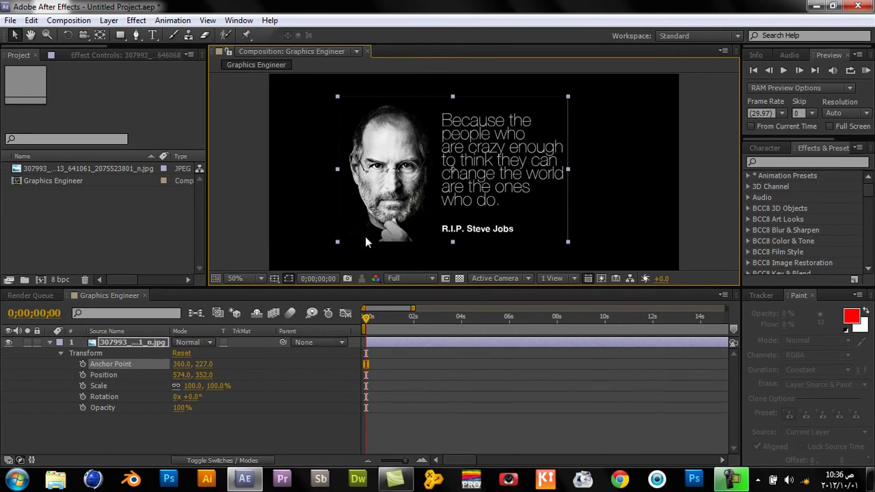
pyautogui.click(67, 35)
pyautogui.moveTo(406, 161)
pyautogui.mouseDown()
pyautogui.moveTo(431, 198)
pyautogui.moveTo(414, 190)
pyautogui.mouseUp()
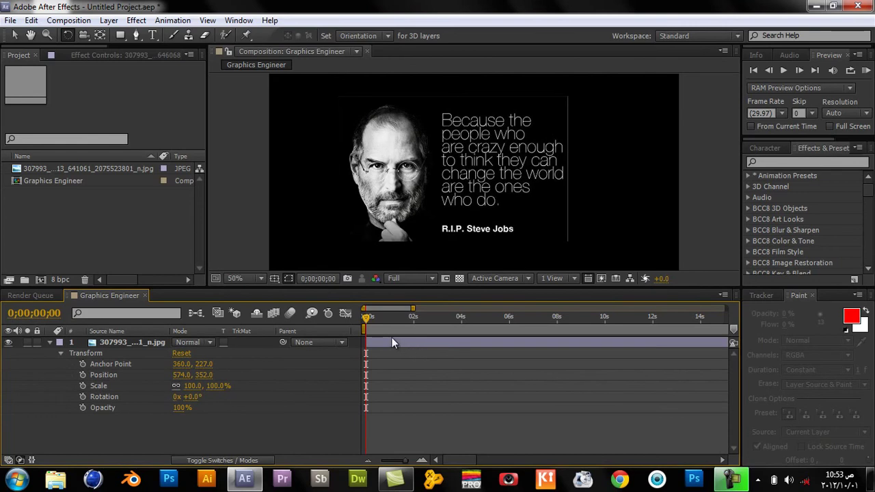
pyautogui.click(373, 318)
pyautogui.moveTo(375, 321)
pyautogui.mouseDown()
pyautogui.moveTo(469, 322)
pyautogui.moveTo(369, 310)
pyautogui.mouseUp()
pyautogui.moveTo(383, 316); pyautogui.dragTo(357, 325)
pyautogui.click(419, 193)
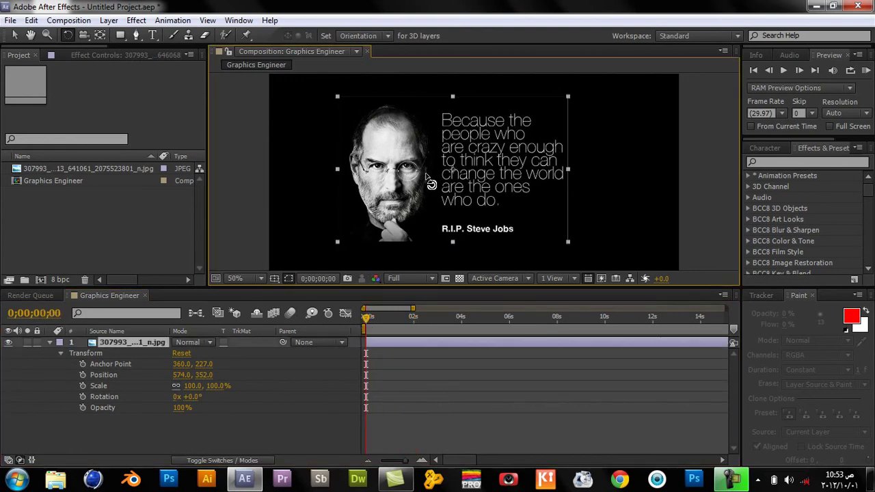
pyautogui.click(15, 35)
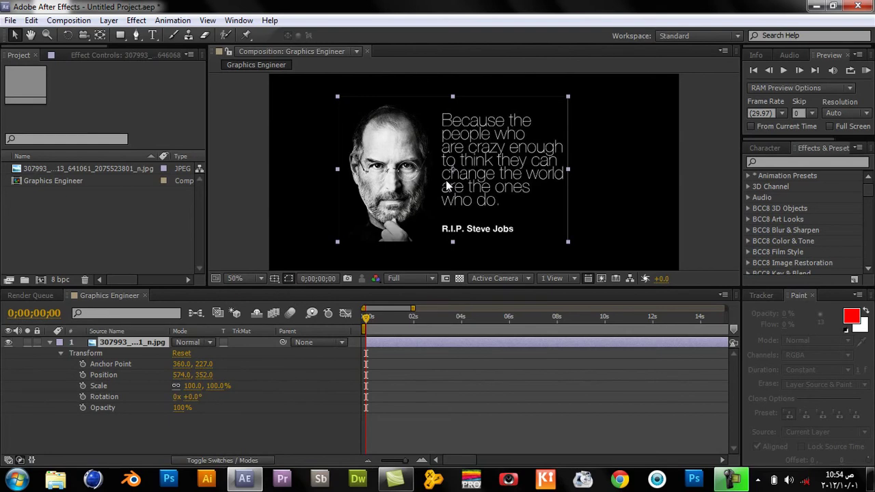
pyautogui.moveTo(383, 322); pyautogui.dragTo(507, 316)
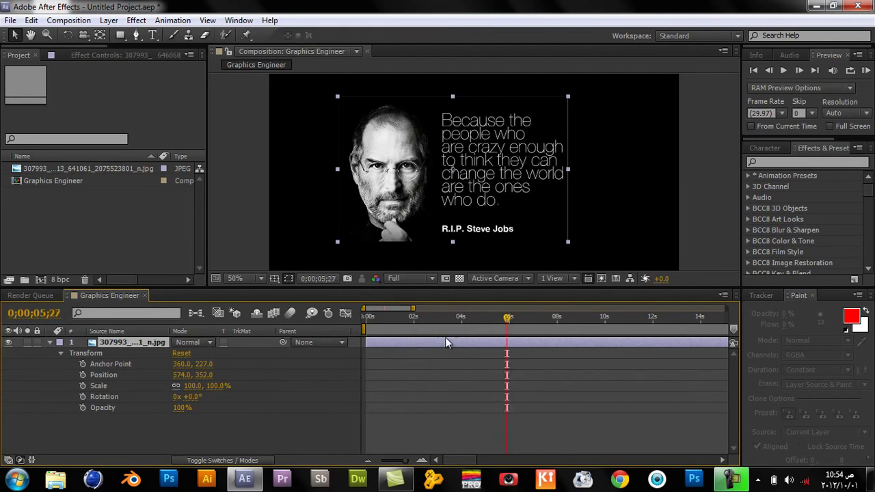
pyautogui.moveTo(393, 320); pyautogui.dragTo(319, 319)
# - Set an Opacity keyframe at 0 seconds and drag the Opacity value down
pyautogui.click(83, 408)
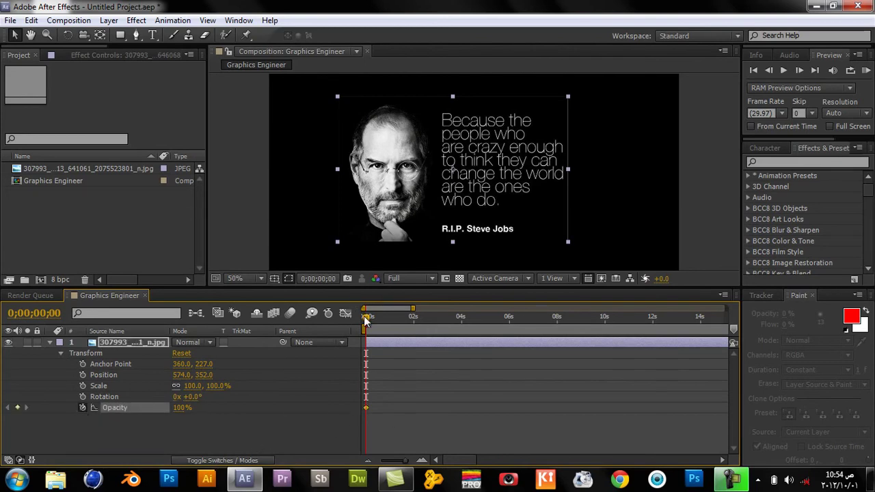
pyautogui.moveTo(365, 320); pyautogui.dragTo(328, 318)
pyautogui.moveTo(179, 410); pyautogui.dragTo(43, 428)
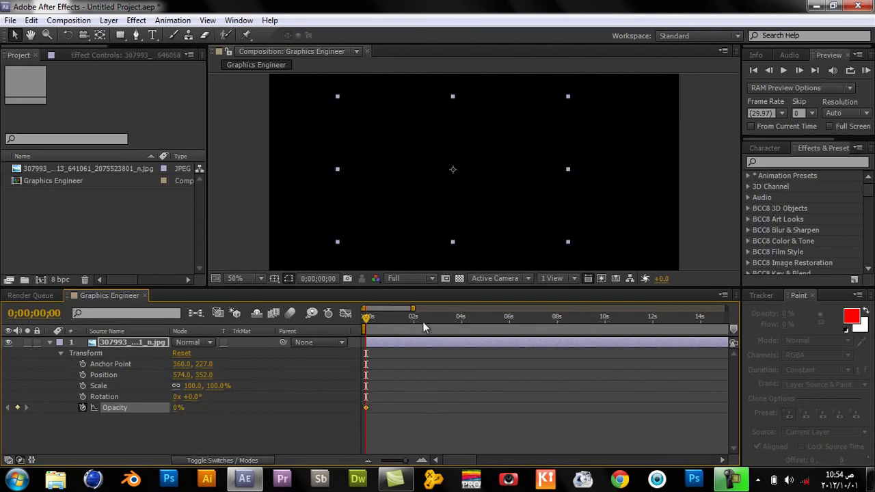
# - Add a second Opacity keyframe at 0;00;02;00, then return the time to the start
pyautogui.click(414, 318)
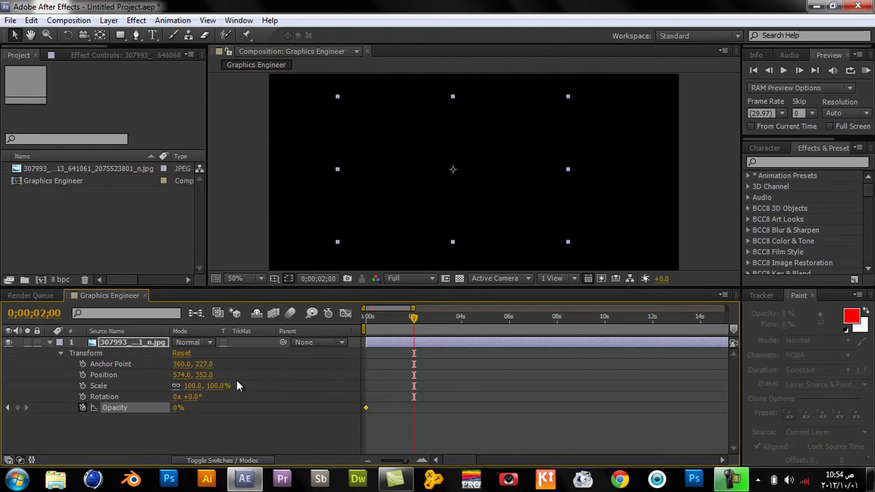
pyautogui.click(17, 408)
pyautogui.moveTo(414, 317)
pyautogui.mouseDown()
pyautogui.moveTo(345, 318)
pyautogui.moveTo(411, 332)
pyautogui.mouseUp()
pyautogui.click(421, 460)
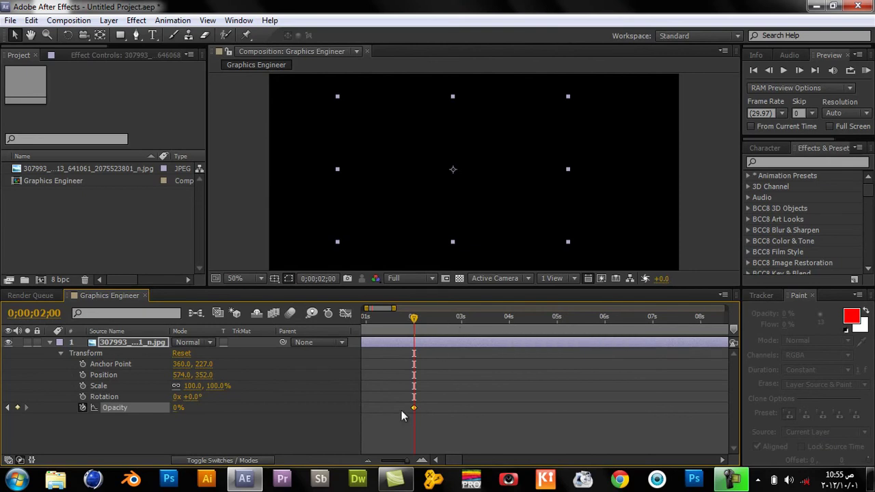
# - Add an Opacity keyframe at 4 seconds and raise its value to 100%
pyautogui.moveTo(413, 325); pyautogui.dragTo(511, 323)
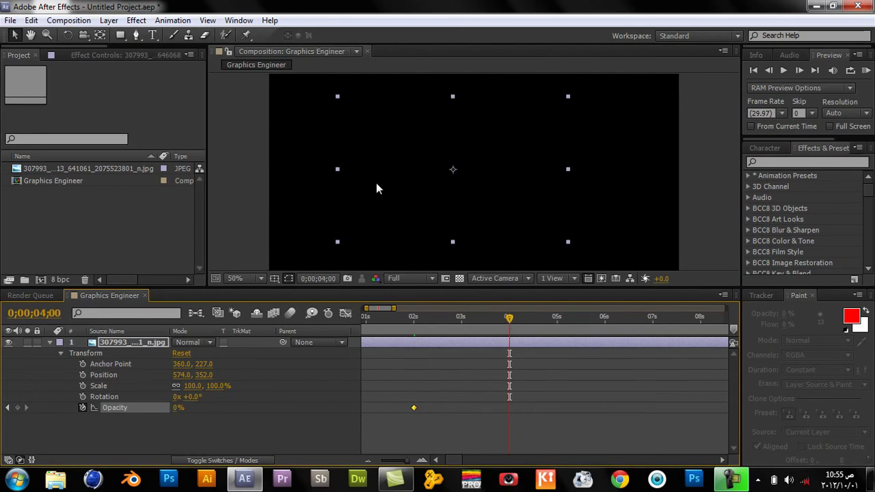
pyautogui.click(18, 408)
pyautogui.moveTo(175, 410); pyautogui.dragTo(199, 403)
# - Scrub between 2 and 4 seconds to preview the quote image fading in
pyautogui.moveTo(413, 316); pyautogui.dragTo(412, 325)
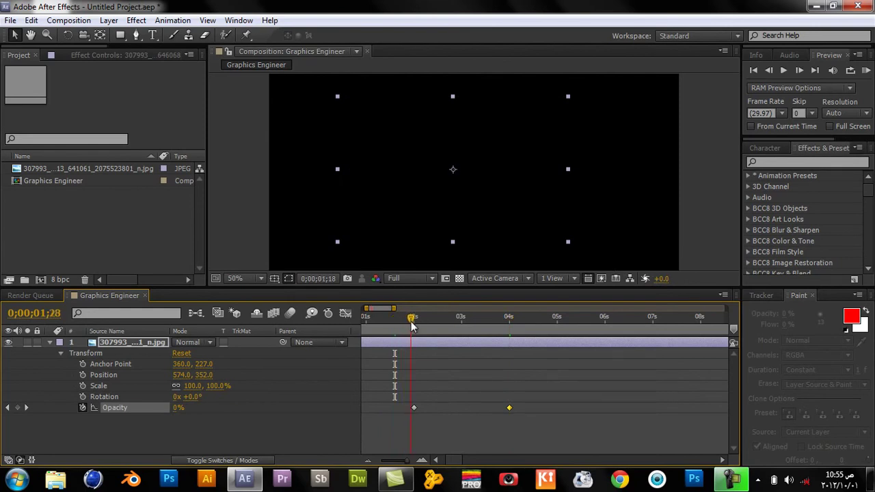
pyautogui.moveTo(412, 325)
pyautogui.mouseDown()
pyautogui.moveTo(510, 333)
pyautogui.moveTo(517, 319)
pyautogui.moveTo(441, 318)
pyautogui.moveTo(509, 318)
pyautogui.mouseUp()
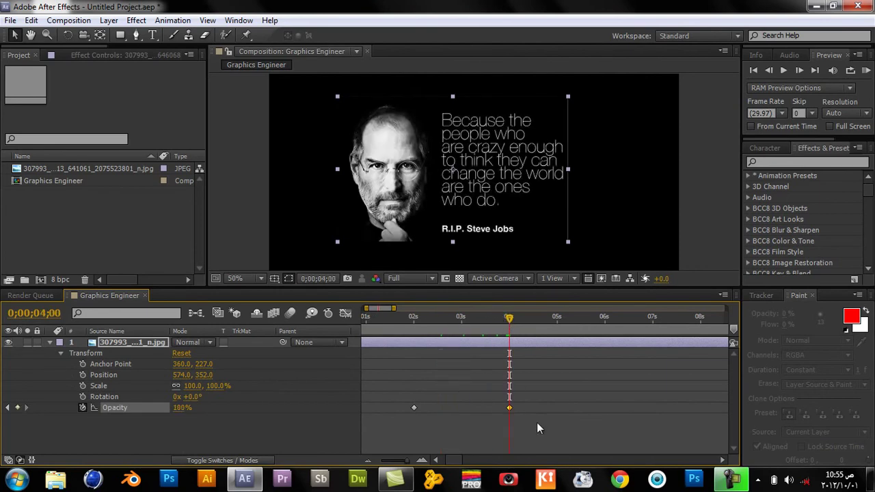
pyautogui.click(449, 459)
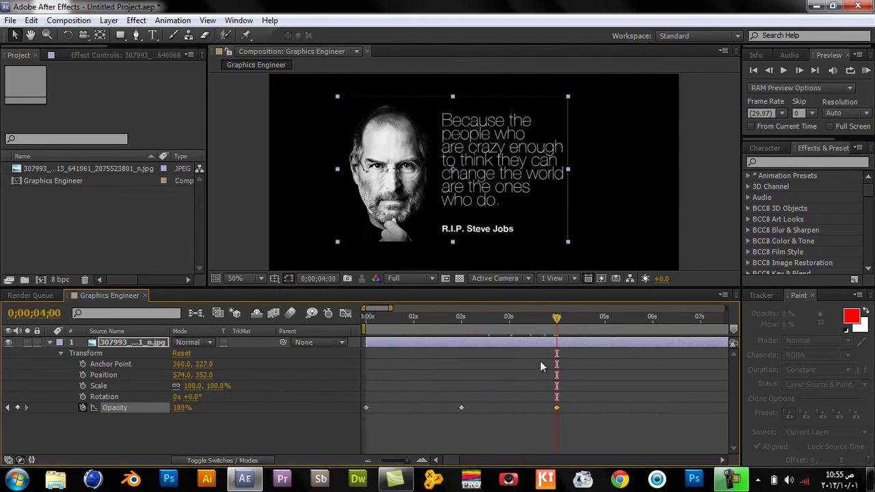
pyautogui.click(445, 321)
pyautogui.moveTo(445, 321); pyautogui.dragTo(507, 319)
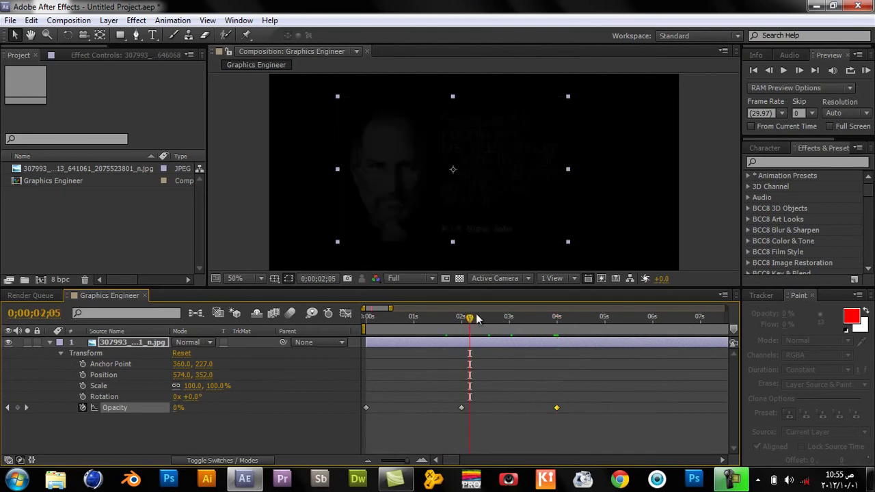
pyautogui.click(506, 318)
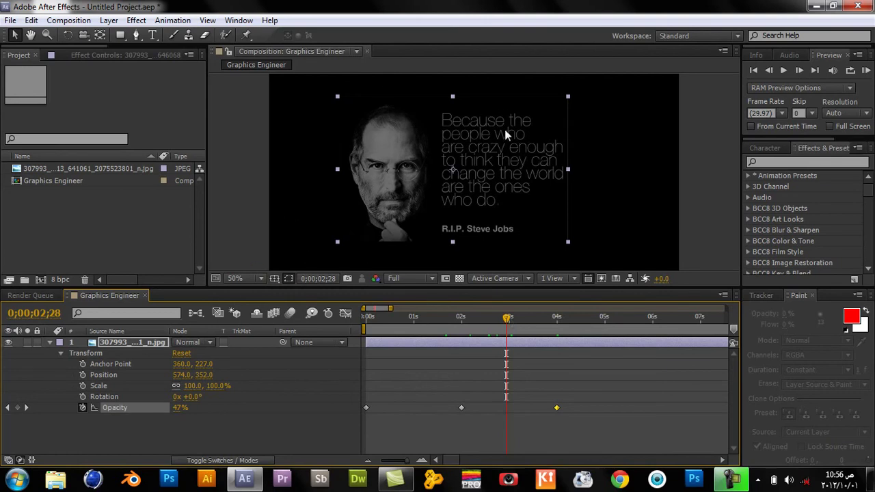
pyautogui.hotkey('ctrl', 'p')
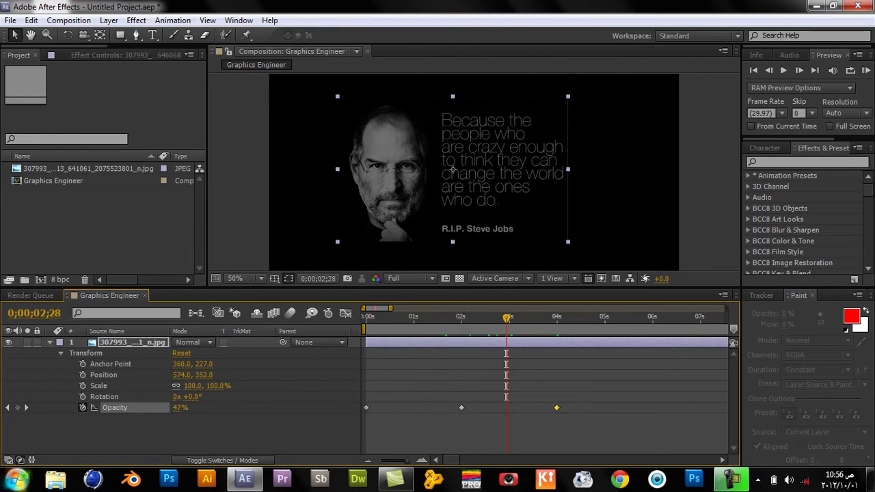
# - Launch Paint from the Start menu with a blank canvas and pick the Brushes tool
pyautogui.click(18, 466)
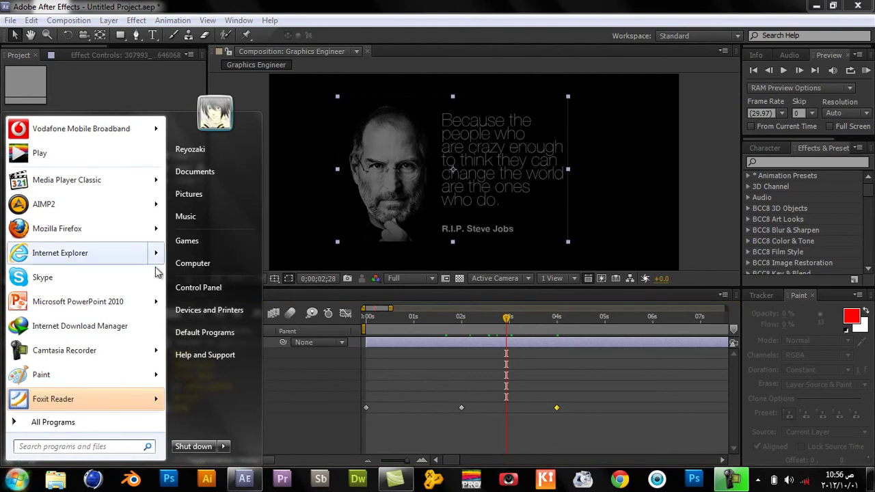
pyautogui.click(56, 381)
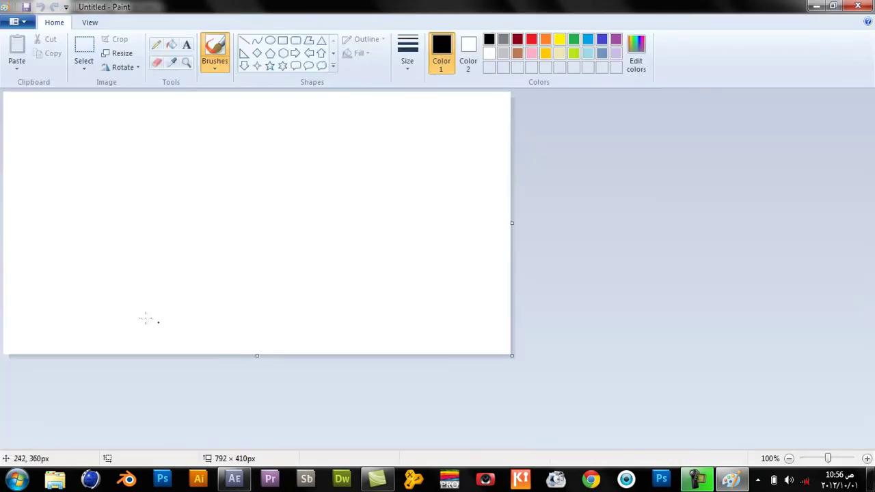
pyautogui.click(207, 60)
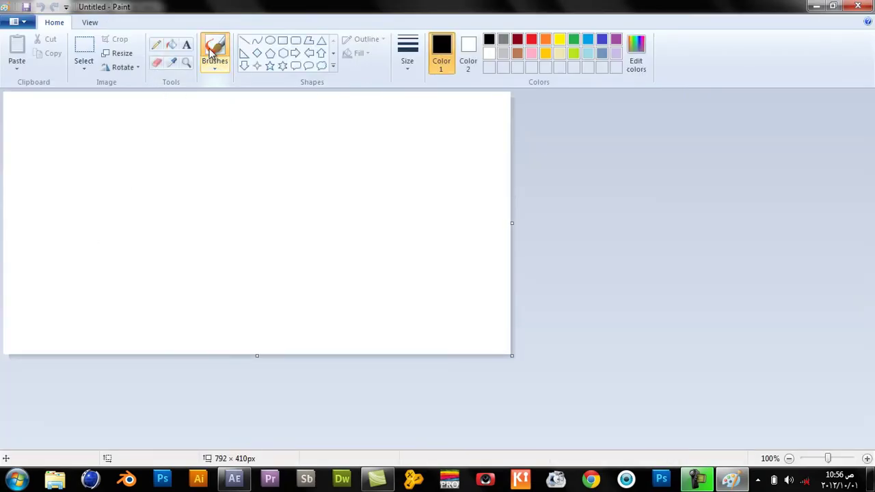
# - Sketch v = x/t, circling V, x and t and adding up and down arrows
pyautogui.moveTo(54, 177)
pyautogui.mouseDown()
pyautogui.moveTo(82, 166)
pyautogui.moveTo(132, 181)
pyautogui.moveTo(143, 196)
pyautogui.mouseUp()
pyautogui.moveTo(179, 127)
pyautogui.mouseDown()
pyautogui.moveTo(224, 148)
pyautogui.moveTo(200, 158)
pyautogui.mouseUp()
pyautogui.moveTo(284, 165); pyautogui.dragTo(192, 180)
pyautogui.moveTo(240, 209); pyautogui.dragTo(295, 240)
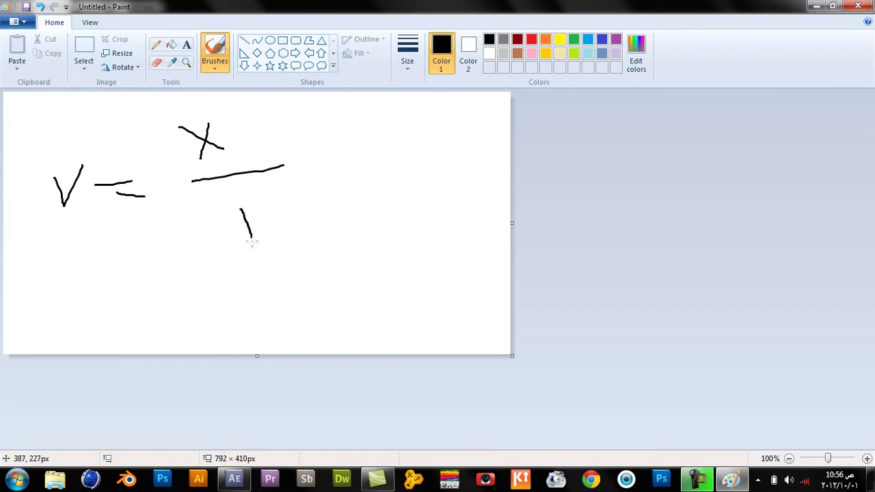
pyautogui.moveTo(237, 229); pyautogui.dragTo(268, 219)
pyautogui.moveTo(97, 149)
pyautogui.mouseDown()
pyautogui.moveTo(38, 93)
pyautogui.moveTo(63, 112)
pyautogui.mouseUp()
pyautogui.moveTo(311, 200)
pyautogui.mouseDown()
pyautogui.moveTo(218, 263)
pyautogui.moveTo(316, 200)
pyautogui.mouseUp()
pyautogui.moveTo(308, 243)
pyautogui.mouseDown()
pyautogui.moveTo(335, 292)
pyautogui.moveTo(328, 288)
pyautogui.mouseUp()
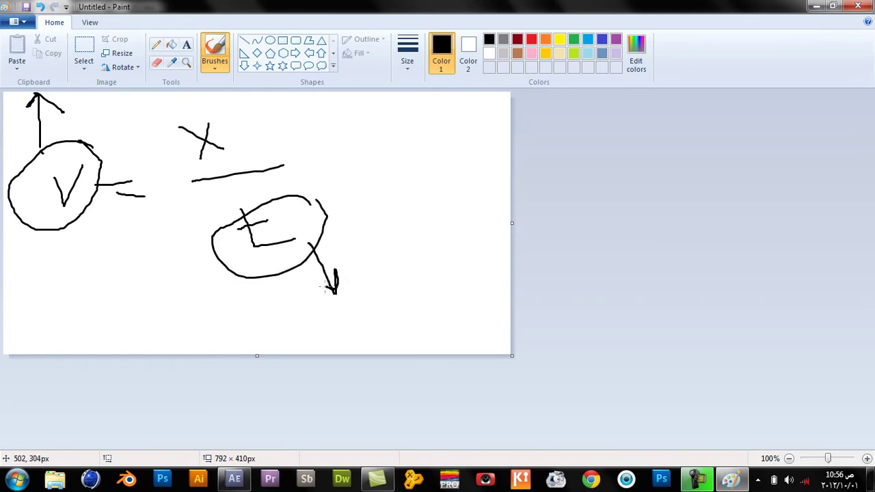
pyautogui.moveTo(228, 107)
pyautogui.mouseDown()
pyautogui.moveTo(236, 113)
pyautogui.moveTo(229, 92)
pyautogui.moveTo(220, 103)
pyautogui.moveTo(250, 104)
pyautogui.mouseUp()
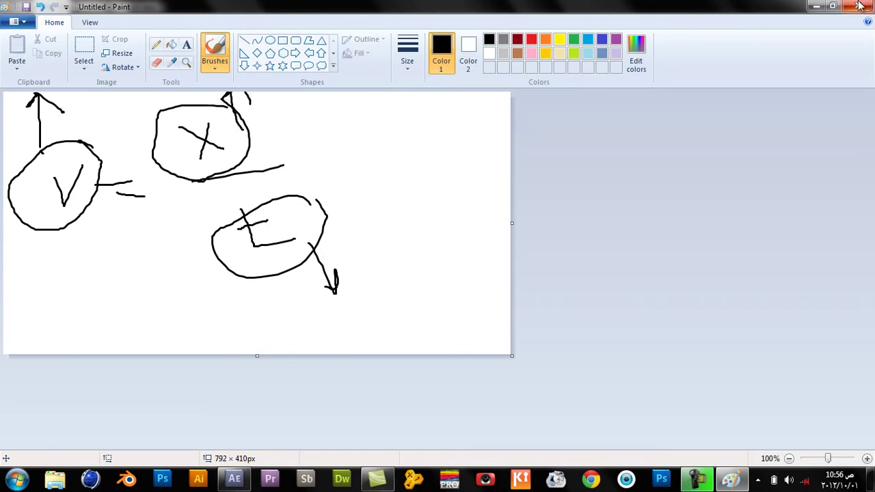
pyautogui.click(815, 6)
# - Preview the fade partway through and compare it with the Paint sketch
pyautogui.moveTo(477, 317)
pyautogui.mouseDown()
pyautogui.moveTo(541, 316)
pyautogui.moveTo(507, 316)
pyautogui.mouseUp()
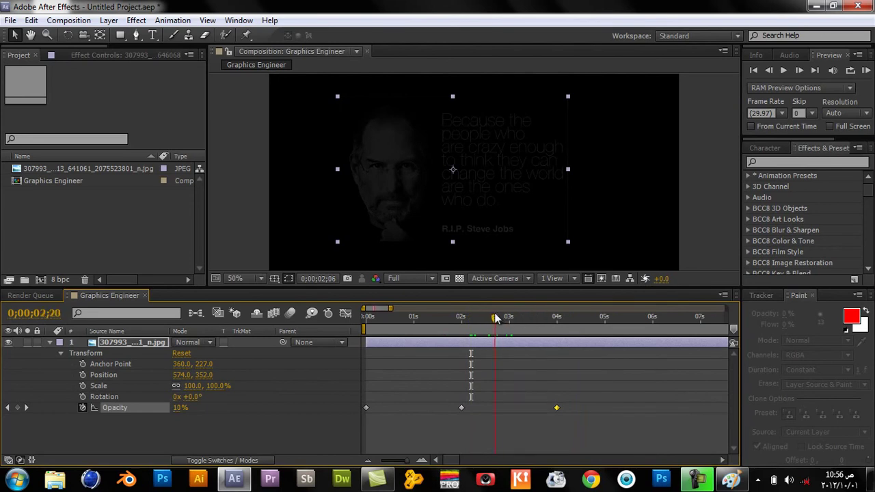
pyautogui.click(742, 483)
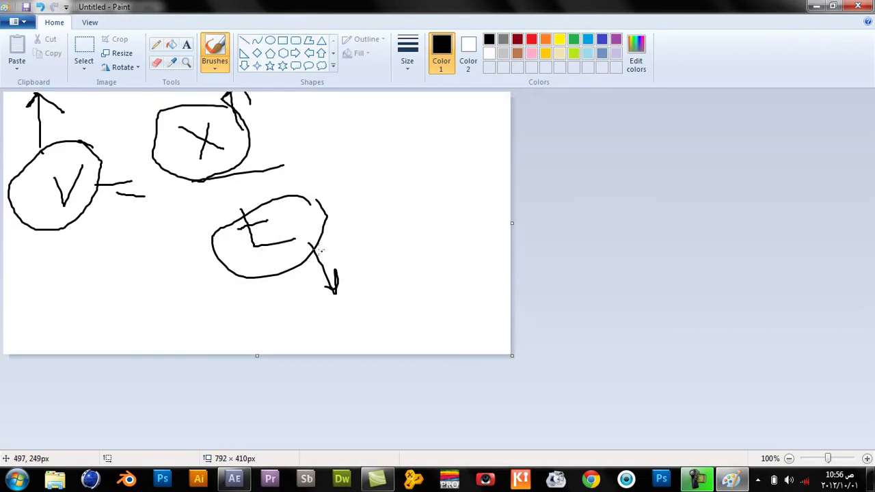
pyautogui.click(814, 6)
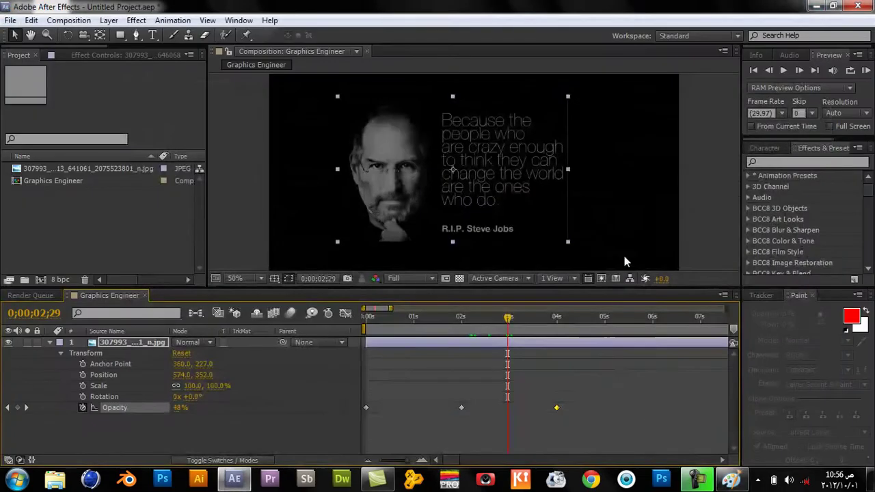
pyautogui.click(731, 480)
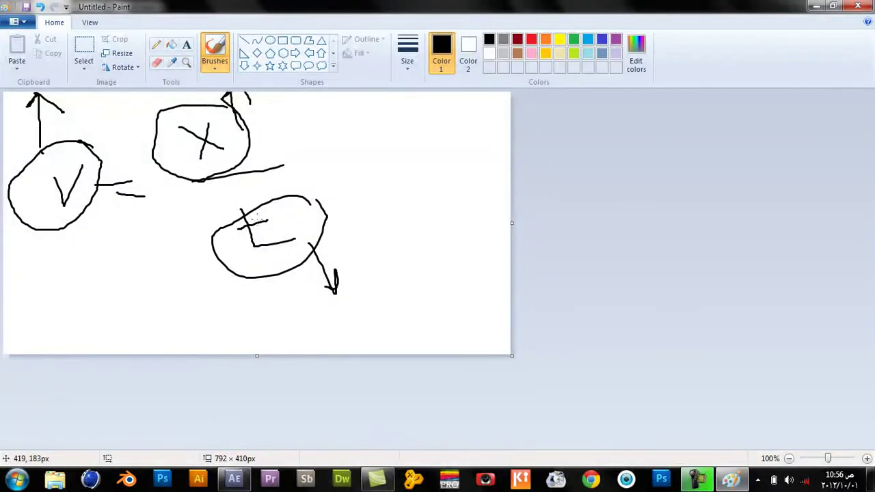
pyautogui.click(817, 8)
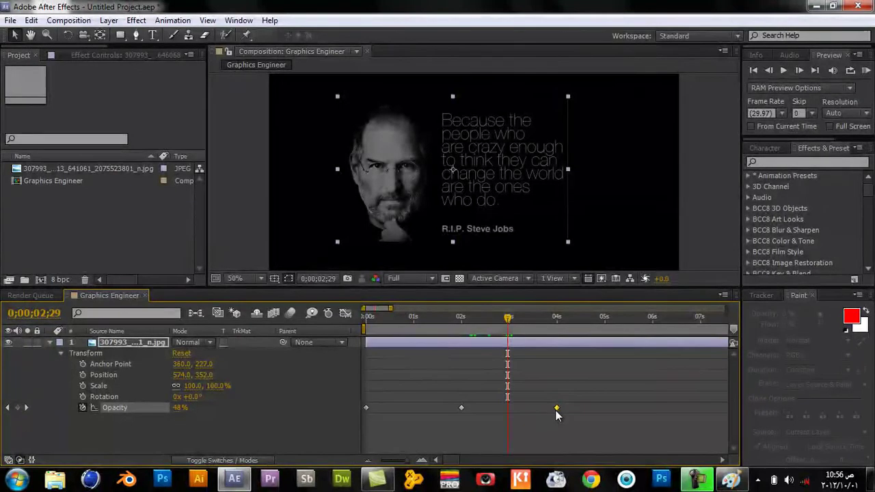
# - Move the 100% Opacity keyframe from 4 to 3 seconds and preview the faster fade
pyautogui.moveTo(507, 317)
pyautogui.mouseDown()
pyautogui.moveTo(469, 318)
pyautogui.moveTo(506, 318)
pyautogui.mouseUp()
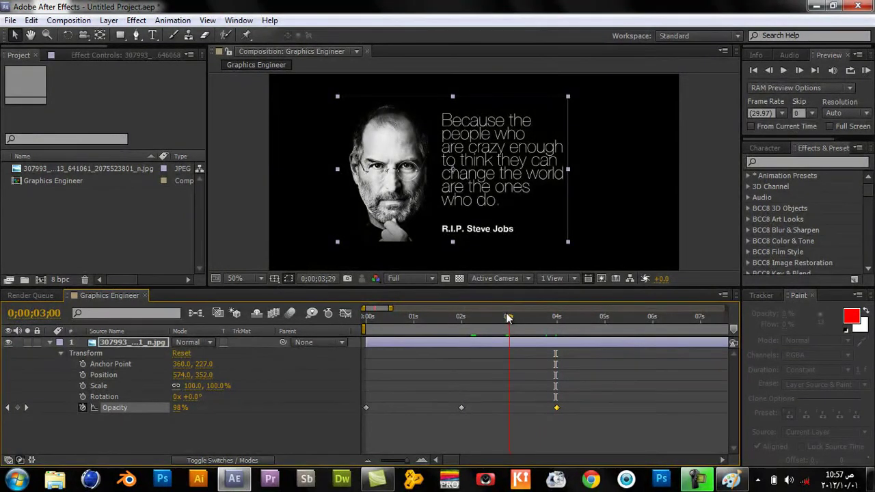
pyautogui.moveTo(557, 407); pyautogui.dragTo(540, 406)
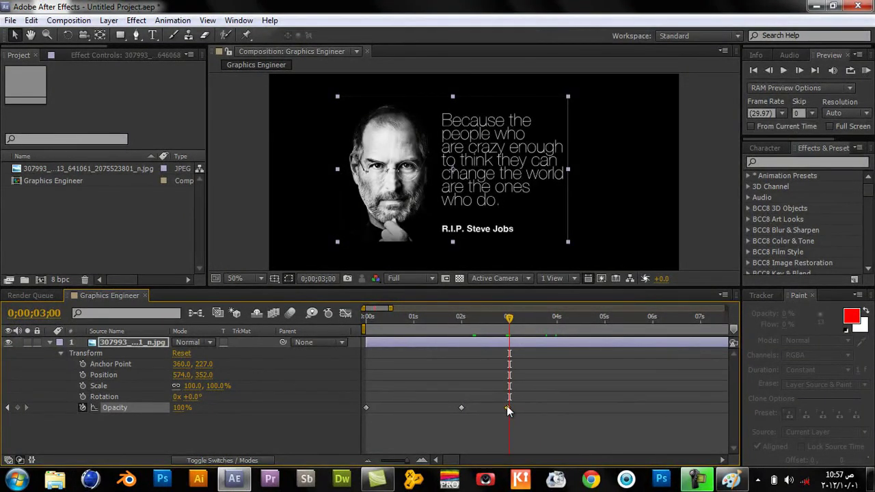
pyautogui.click(482, 319)
pyautogui.moveTo(481, 326); pyautogui.dragTo(354, 303)
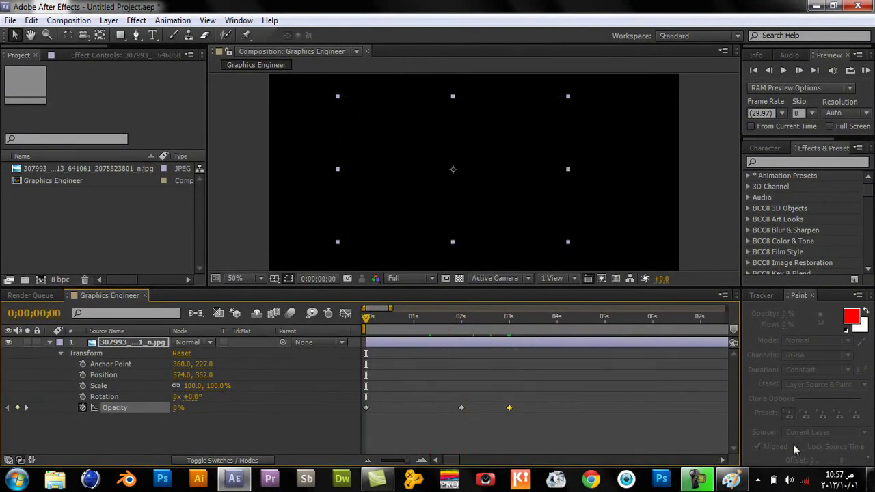
pyautogui.click(740, 435)
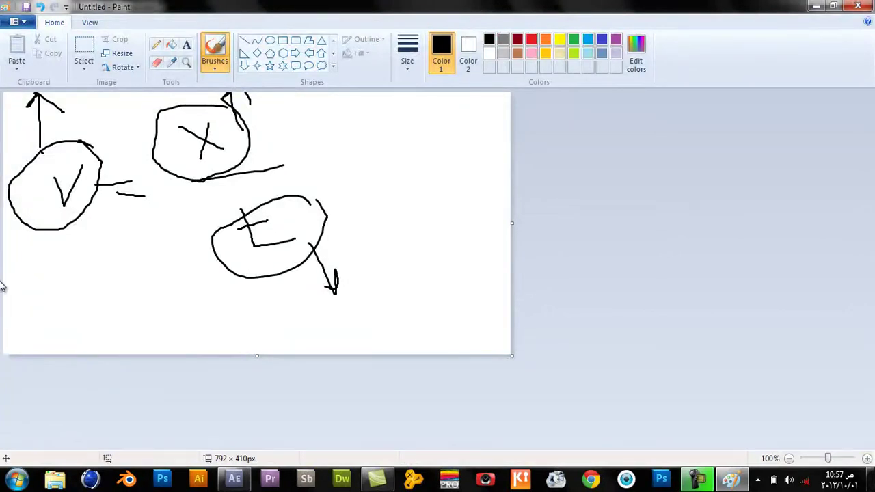
pyautogui.click(816, 6)
# - Try enabling Position animation on the quote layer, then undo it
pyautogui.moveTo(493, 318)
pyautogui.mouseDown()
pyautogui.moveTo(552, 318)
pyautogui.moveTo(436, 314)
pyautogui.mouseUp()
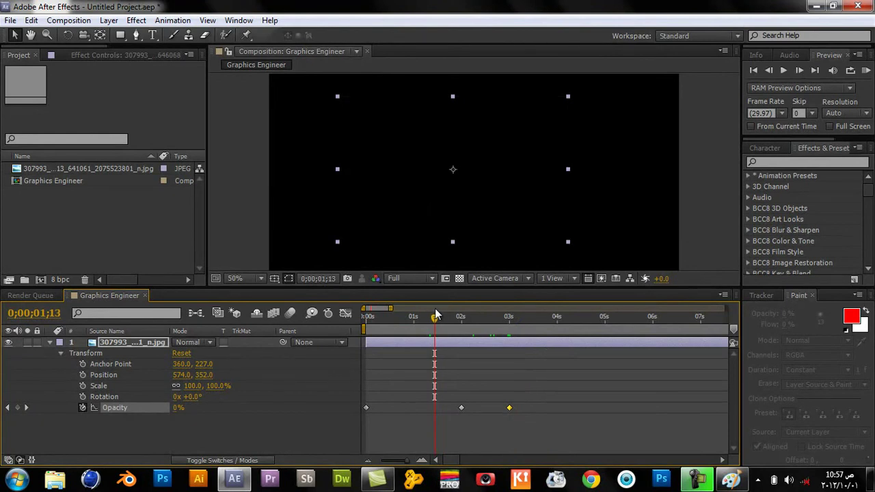
pyautogui.click(118, 376)
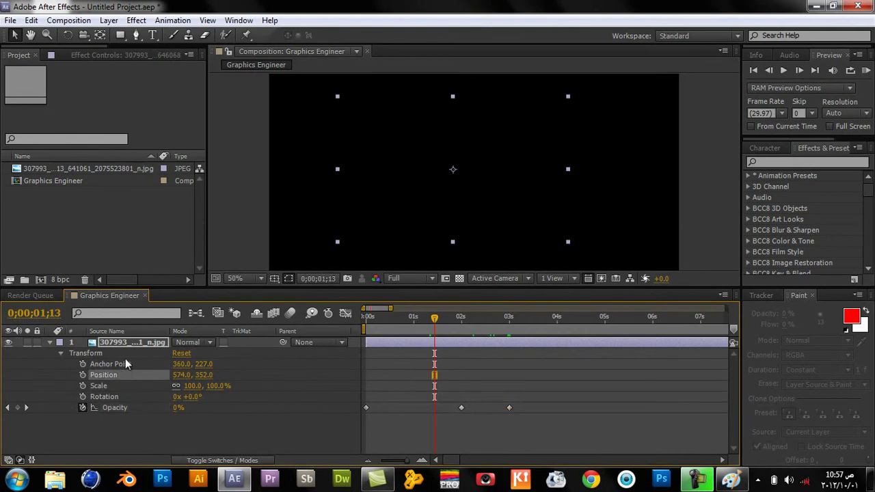
pyautogui.click(84, 375)
pyautogui.hotkey('ctrl', 'z')
# - Scrub through the fade, then set a Position keyframe at 1;23 where the image is invisible
pyautogui.moveTo(460, 321); pyautogui.dragTo(476, 328)
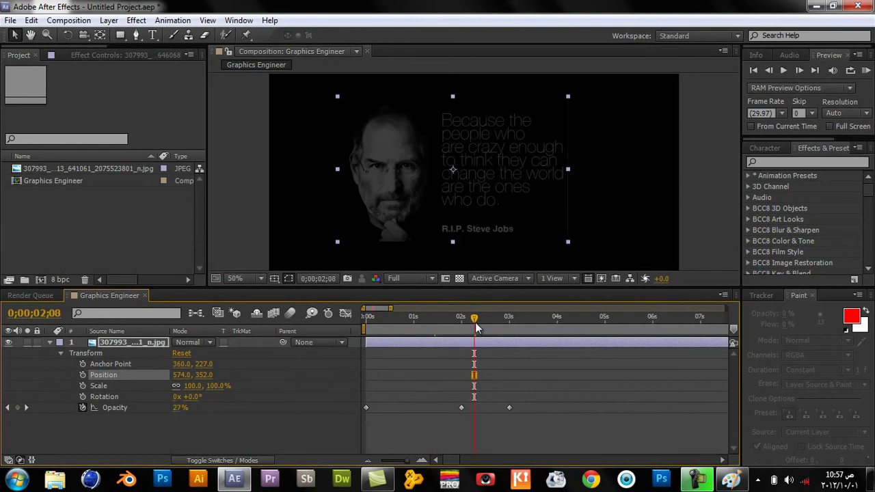
pyautogui.moveTo(475, 322); pyautogui.dragTo(493, 321)
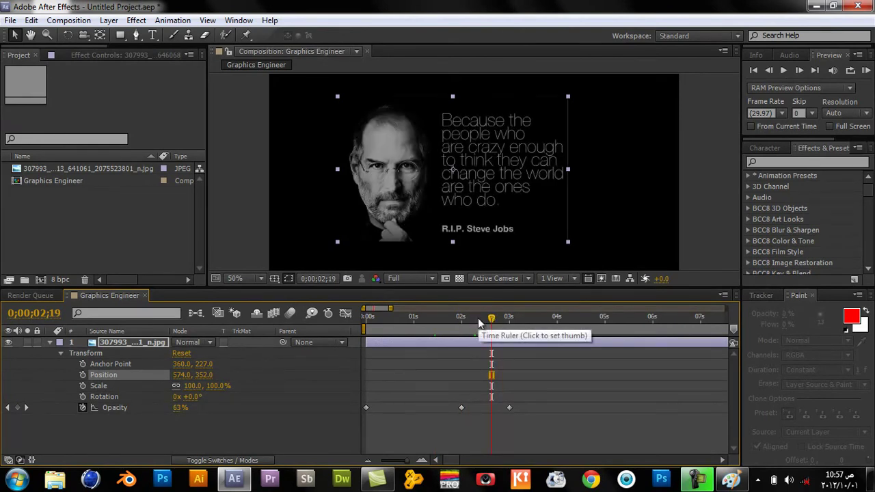
pyautogui.moveTo(507, 320); pyautogui.dragTo(506, 323)
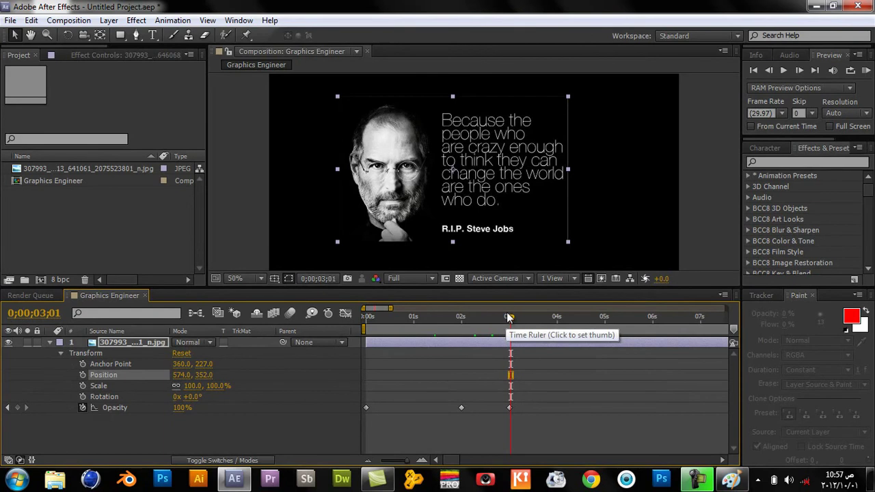
pyautogui.moveTo(509, 318)
pyautogui.mouseDown()
pyautogui.moveTo(468, 321)
pyautogui.moveTo(493, 317)
pyautogui.moveTo(487, 319)
pyautogui.mouseUp()
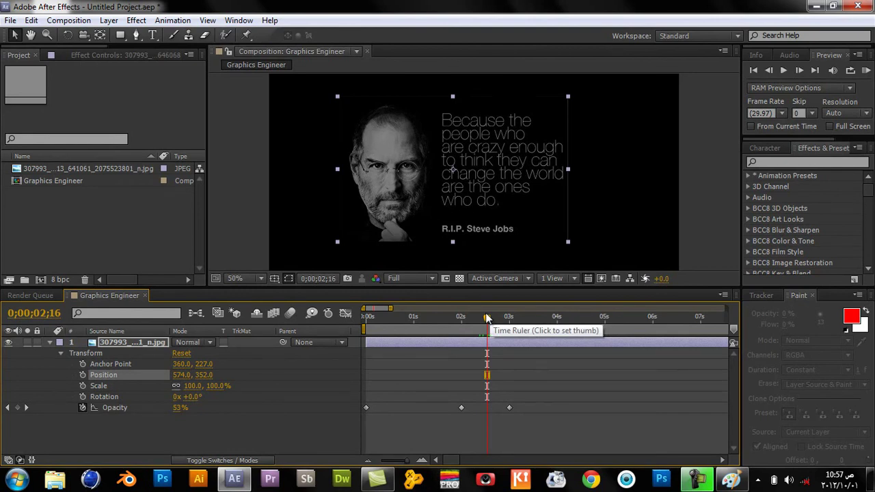
pyautogui.click(450, 318)
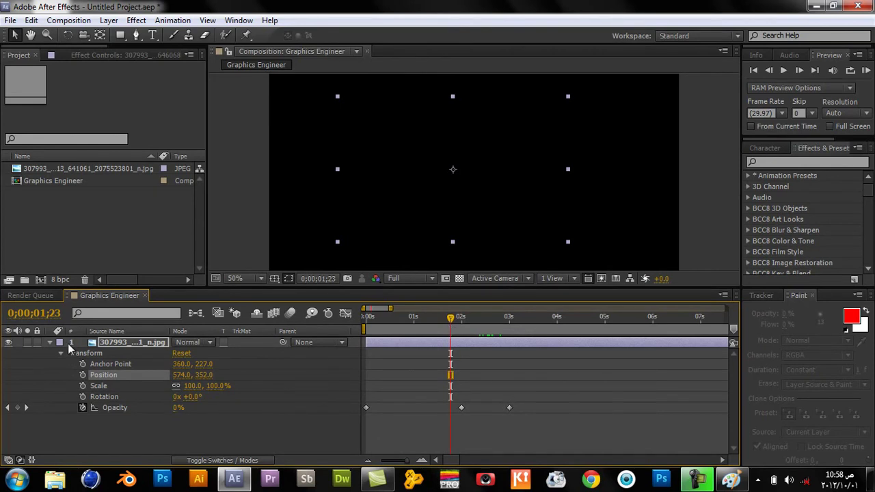
pyautogui.click(83, 376)
# - Add an Anchor Point keyframe at 1;23, keeping the Y position at 352
pyautogui.click(82, 364)
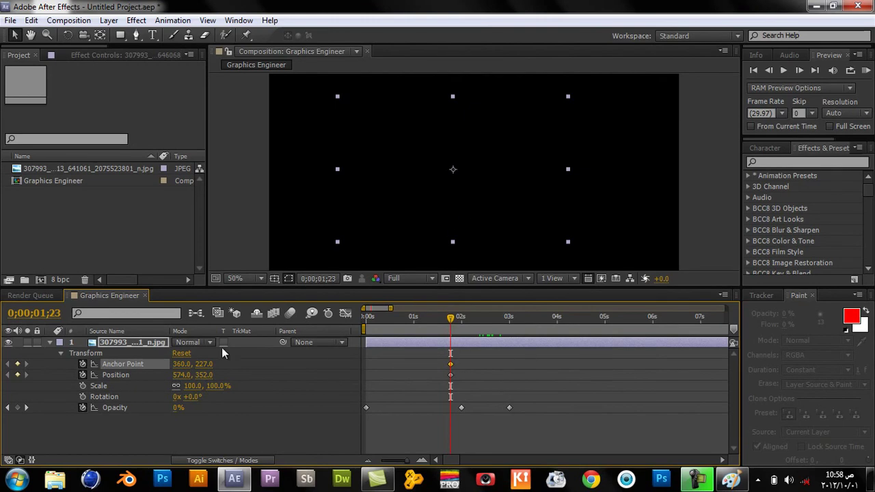
pyautogui.moveTo(207, 375); pyautogui.dragTo(101, 370)
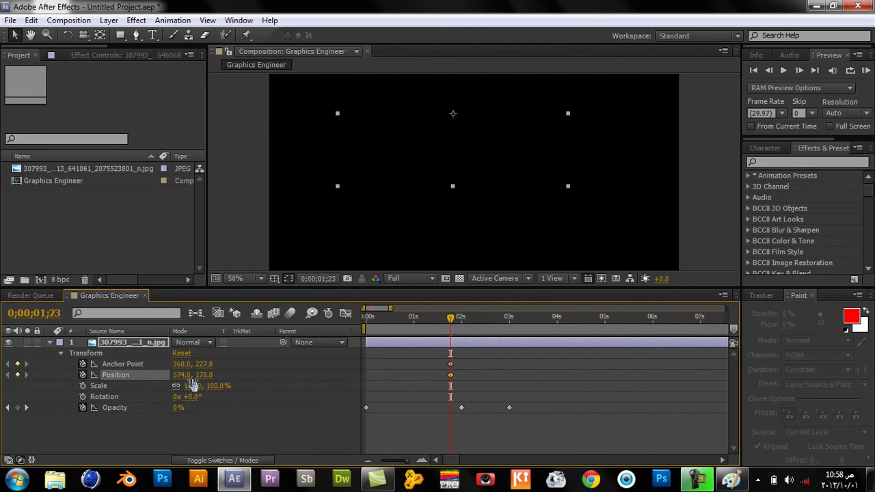
pyautogui.moveTo(194, 377); pyautogui.dragTo(198, 380)
pyautogui.click(237, 363)
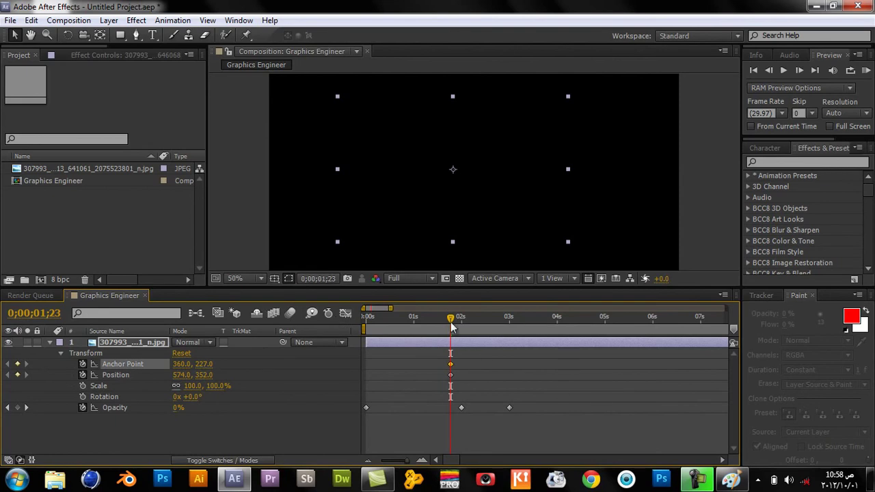
# - Check frames around 1;23, where moving the image at 1;24 creates a stray Position keyframe
pyautogui.moveTo(451, 317); pyautogui.dragTo(438, 320)
pyautogui.moveTo(438, 317); pyautogui.dragTo(450, 317)
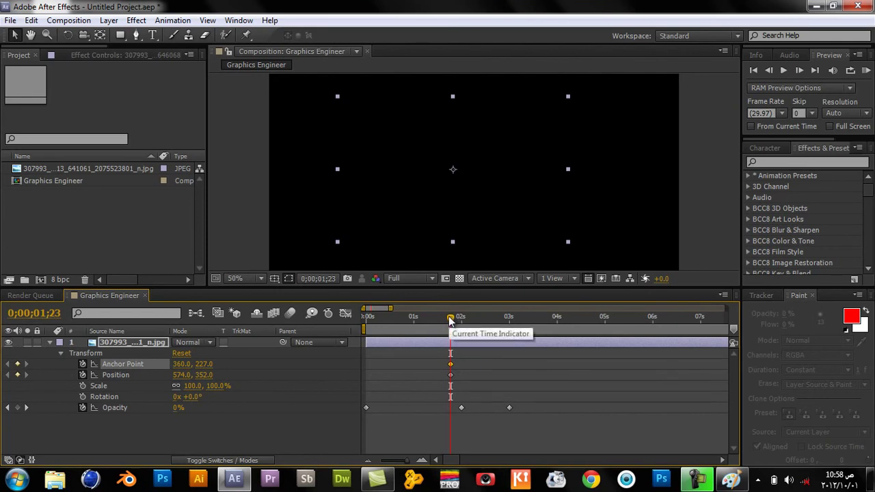
pyautogui.moveTo(449, 316); pyautogui.dragTo(453, 317)
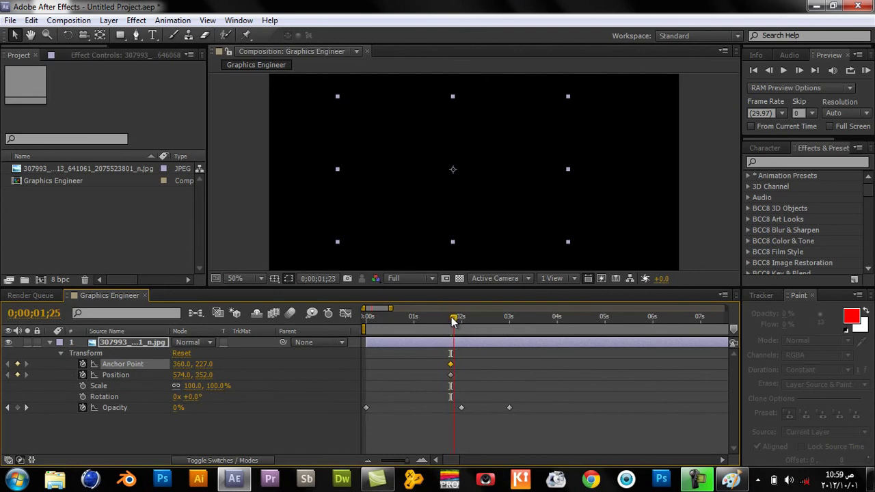
pyautogui.press('pageup')
pyautogui.moveTo(203, 375); pyautogui.dragTo(258, 375)
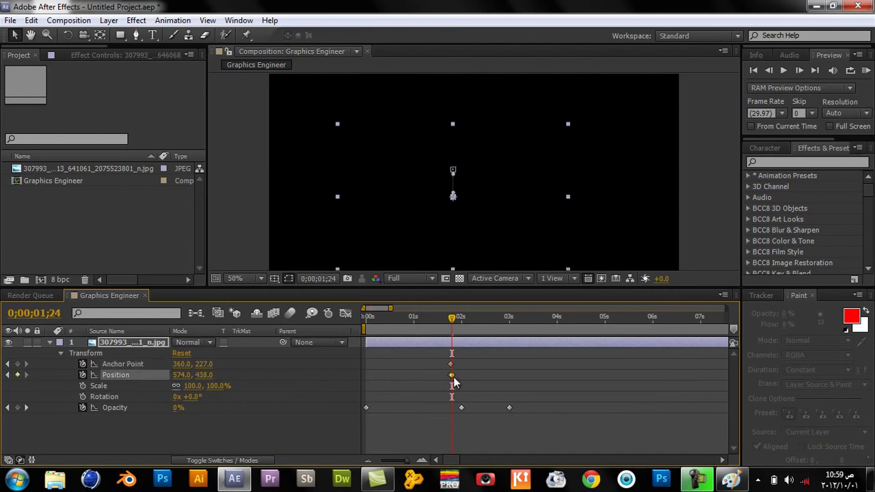
pyautogui.moveTo(451, 316); pyautogui.dragTo(449, 317)
# - Zoom the timeline in, remove the stray 1;24 Position keyframe, and zoom back out
pyautogui.click(422, 460)
pyautogui.click(422, 460)
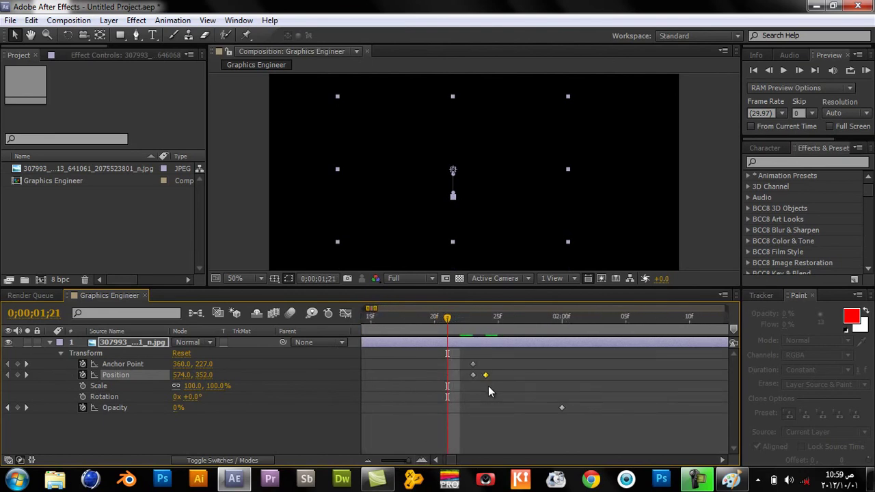
pyautogui.hotkey('ctrl', 'z')
pyautogui.moveTo(483, 319); pyautogui.dragTo(475, 321)
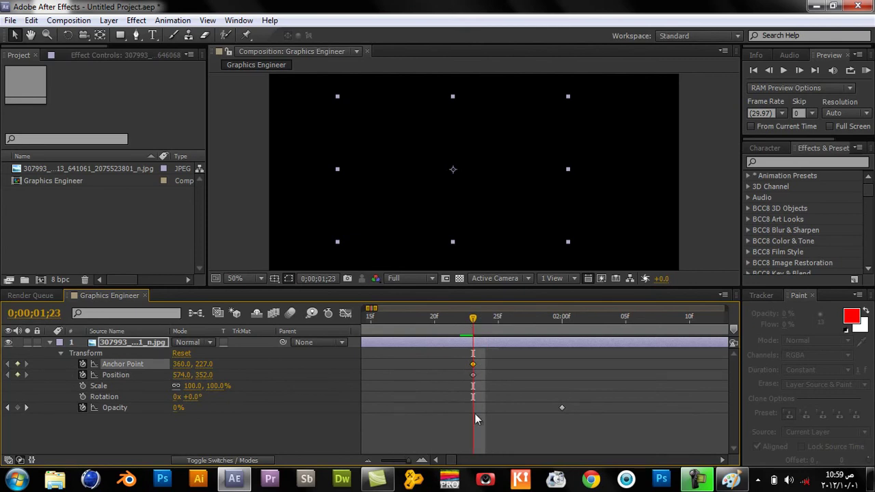
pyautogui.click(365, 459)
pyautogui.click(365, 459)
pyautogui.click(365, 459)
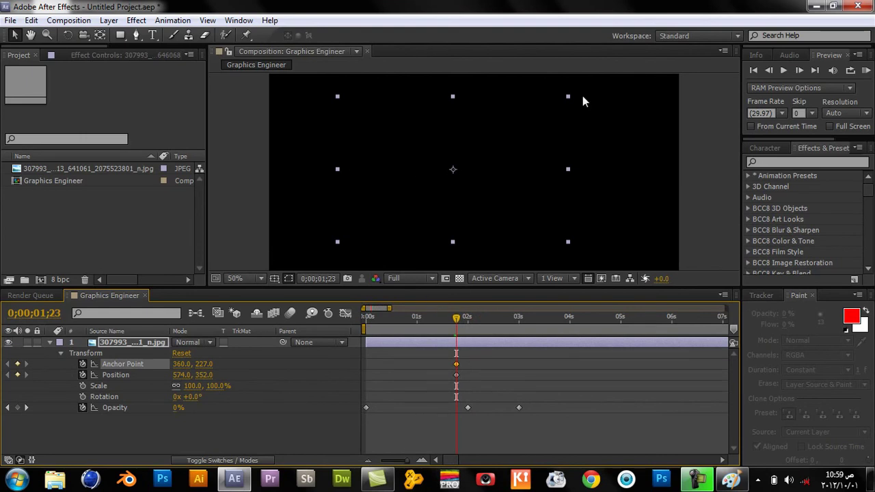
# - Drag the image off-screen left at 1;23 (Position -408, 376), then reposition it at 5 seconds
pyautogui.moveTo(566, 199); pyautogui.dragTo(247, 212)
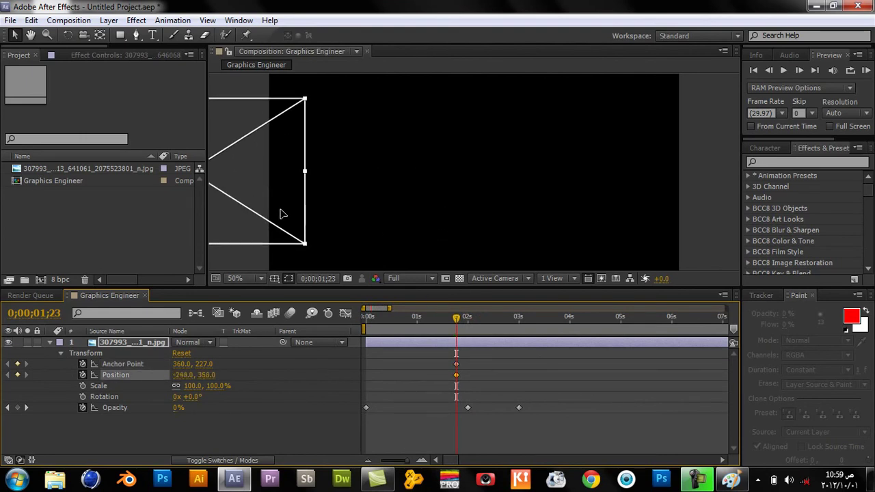
pyautogui.moveTo(248, 216)
pyautogui.mouseDown()
pyautogui.moveTo(402, 210)
pyautogui.moveTo(203, 220)
pyautogui.moveTo(204, 227)
pyautogui.moveTo(558, 218)
pyautogui.moveTo(526, 212)
pyautogui.moveTo(520, 236)
pyautogui.moveTo(507, 217)
pyautogui.moveTo(553, 201)
pyautogui.moveTo(213, 262)
pyautogui.moveTo(618, 167)
pyautogui.mouseUp()
pyautogui.click(620, 317)
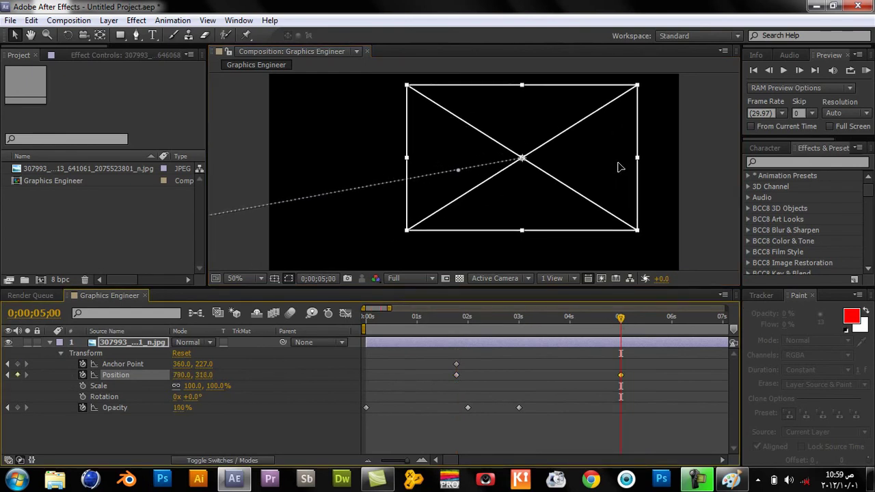
pyautogui.moveTo(504, 328)
pyautogui.mouseDown()
pyautogui.moveTo(496, 325)
pyautogui.moveTo(549, 318)
pyautogui.moveTo(456, 319)
pyautogui.mouseUp()
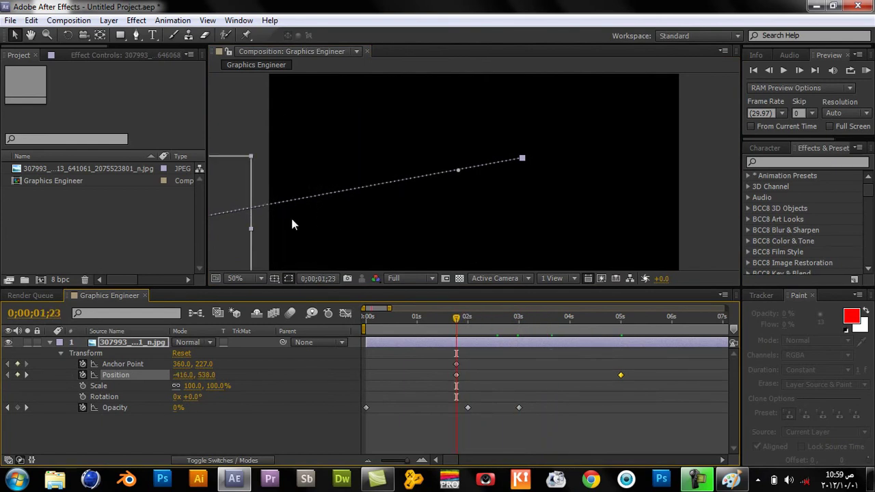
pyautogui.moveTo(226, 246); pyautogui.dragTo(566, 198)
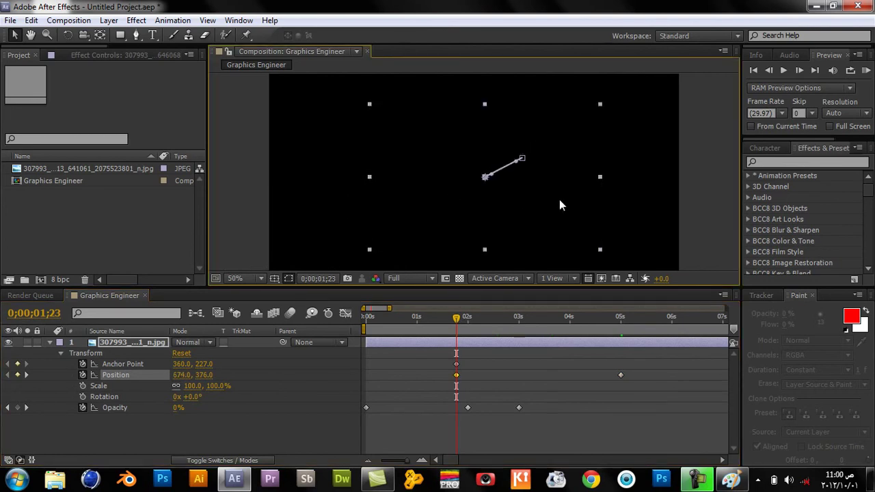
pyautogui.moveTo(560, 201)
pyautogui.mouseDown()
pyautogui.moveTo(474, 168)
pyautogui.moveTo(482, 190)
pyautogui.moveTo(211, 153)
pyautogui.mouseUp()
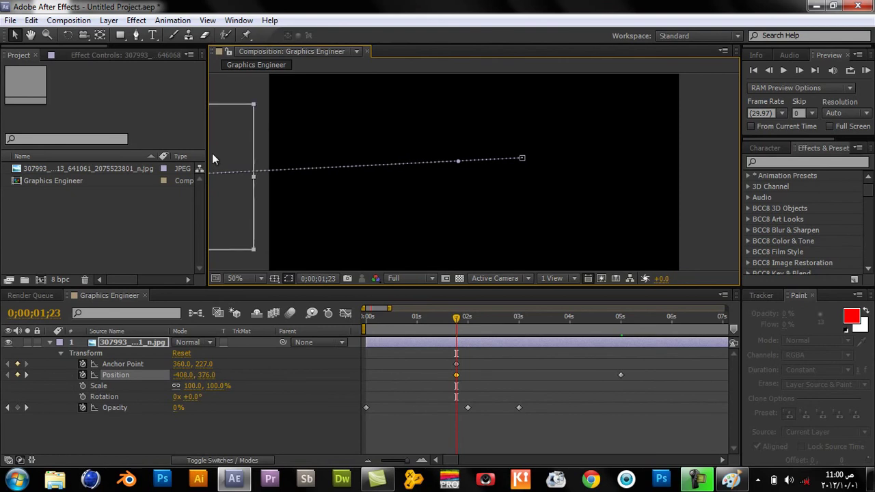
pyautogui.click(620, 317)
pyautogui.moveTo(583, 194)
pyautogui.mouseDown()
pyautogui.moveTo(364, 215)
pyautogui.moveTo(223, 209)
pyautogui.mouseUp()
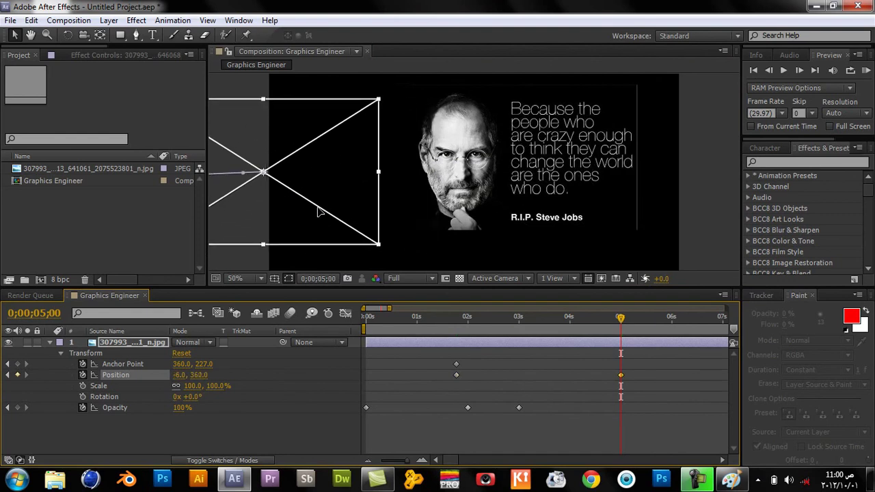
# - Replace the 5-second Position keyframe with one placing the image at 780, 376
pyautogui.moveTo(624, 390); pyautogui.dragTo(603, 355)
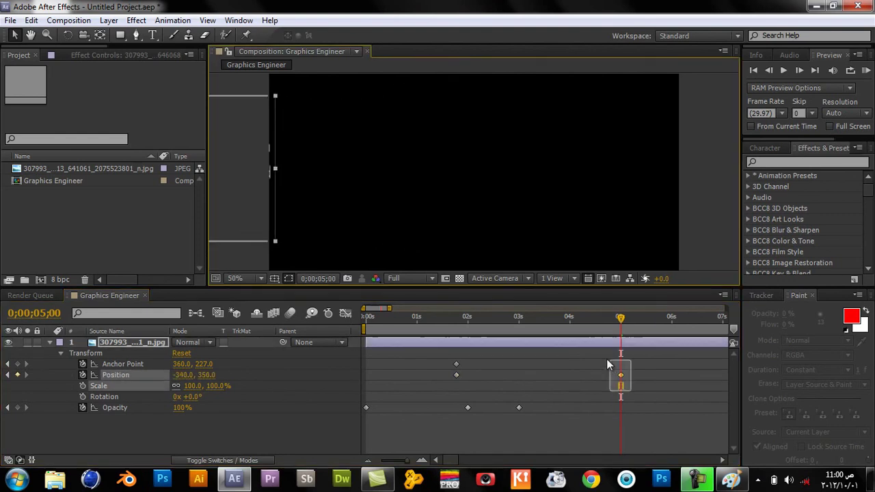
pyautogui.press('Delete')
pyautogui.moveTo(241, 202); pyautogui.dragTo(589, 206)
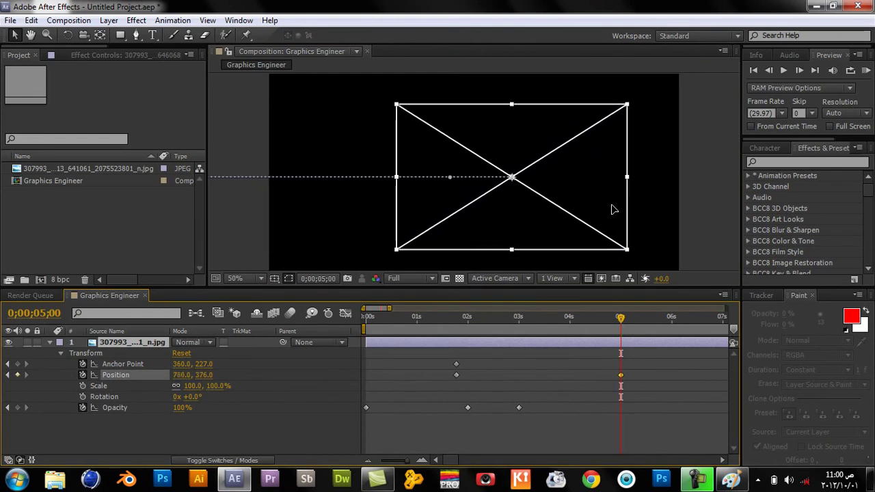
pyautogui.moveTo(589, 207); pyautogui.dragTo(603, 206)
# - Scrub around 4 seconds to review the image sliding in from the left
pyautogui.moveTo(493, 320)
pyautogui.mouseDown()
pyautogui.moveTo(456, 316)
pyautogui.moveTo(603, 326)
pyautogui.mouseUp()
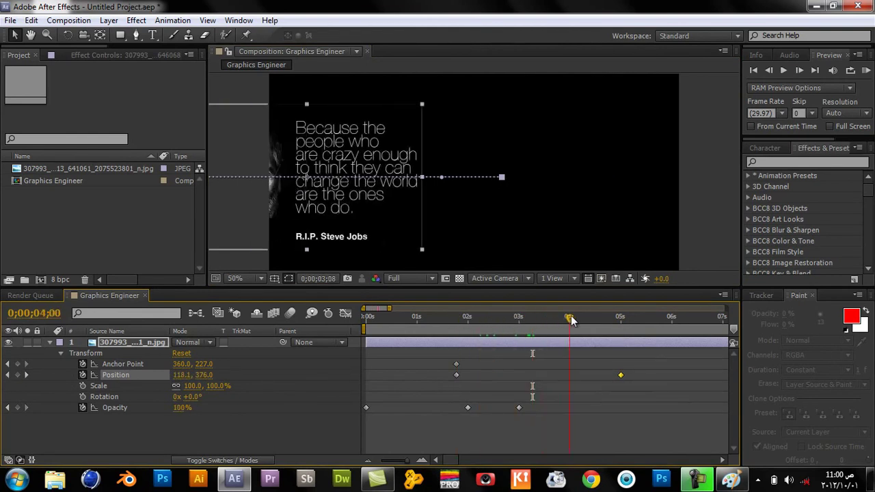
pyautogui.click(721, 193)
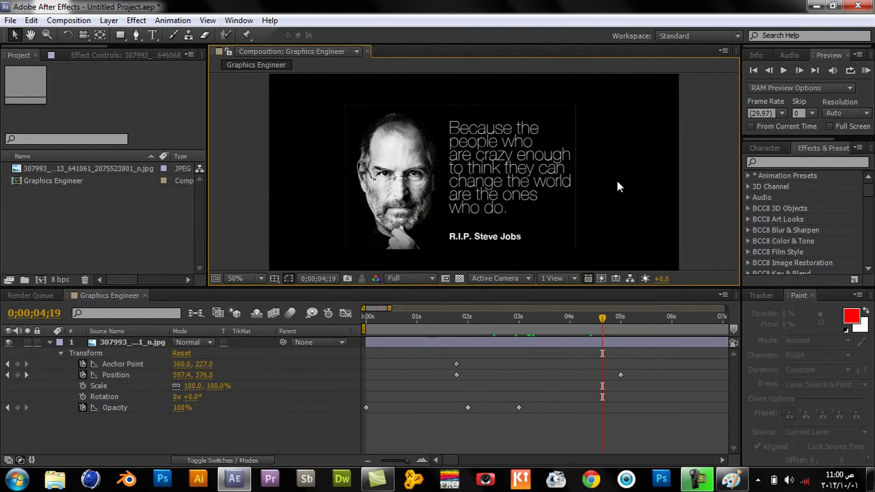
pyautogui.moveTo(548, 318); pyautogui.dragTo(586, 325)
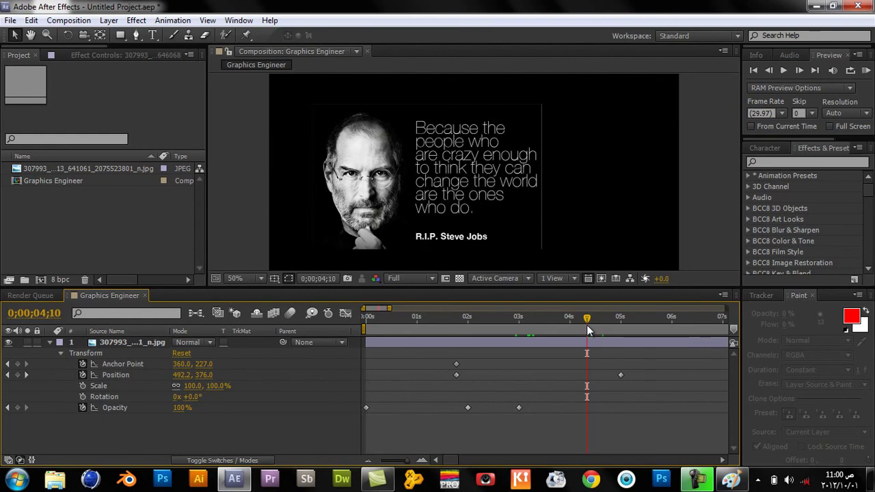
pyautogui.click(722, 460)
pyautogui.moveTo(444, 319); pyautogui.dragTo(440, 321)
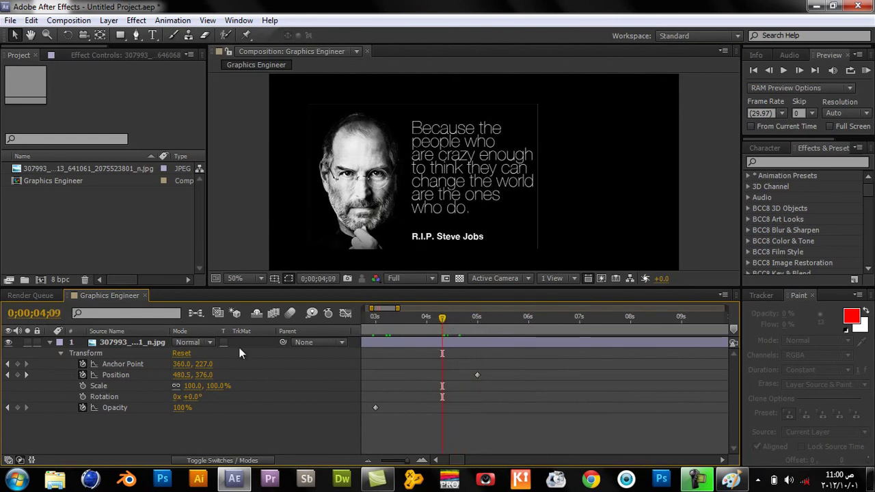
pyautogui.click(104, 388)
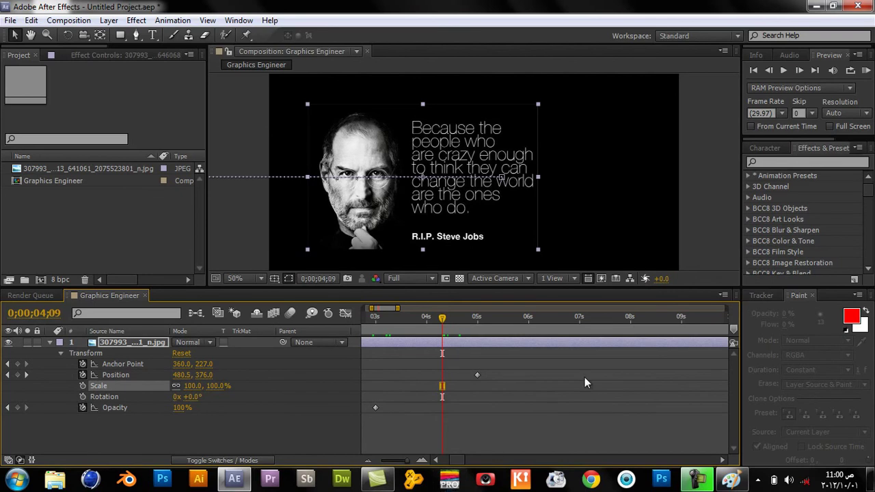
pyautogui.moveTo(459, 315); pyautogui.dragTo(426, 315)
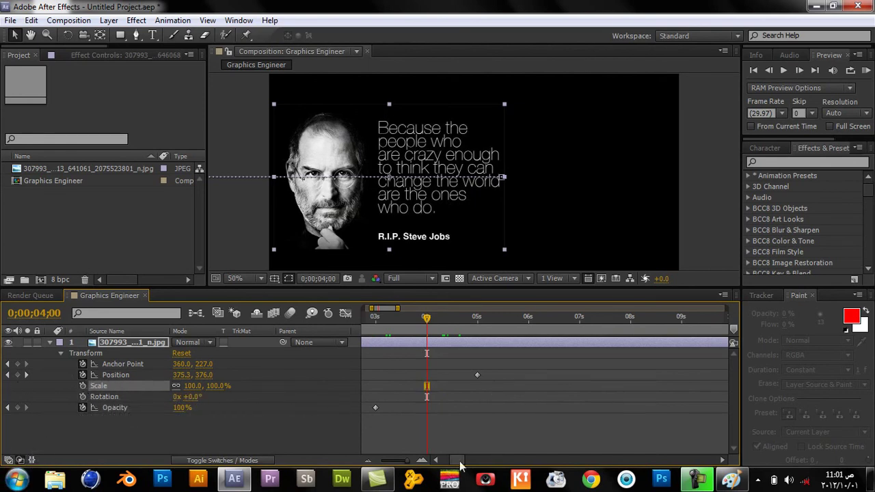
pyautogui.moveTo(460, 462); pyautogui.dragTo(456, 463)
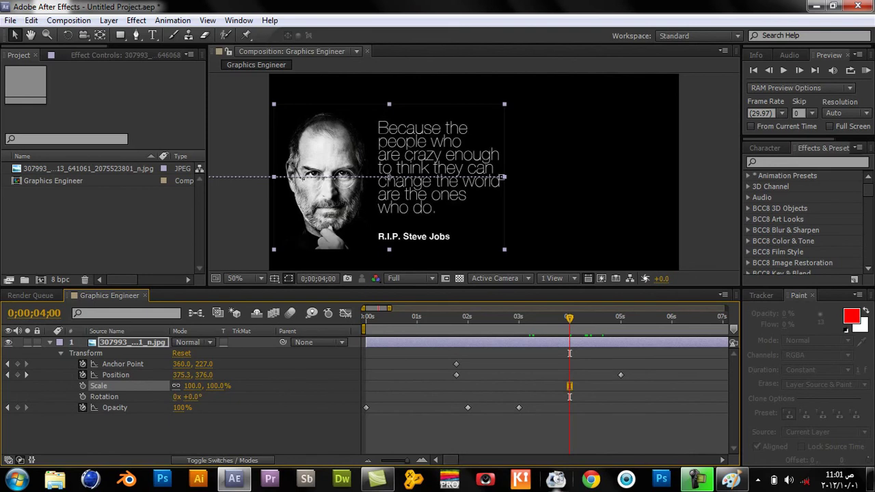
# - Shift the Opacity keyframes later so the fade runs from about 3.4 to 4 seconds
pyautogui.moveTo(494, 320)
pyautogui.mouseDown()
pyautogui.moveTo(476, 317)
pyautogui.moveTo(488, 321)
pyautogui.mouseUp()
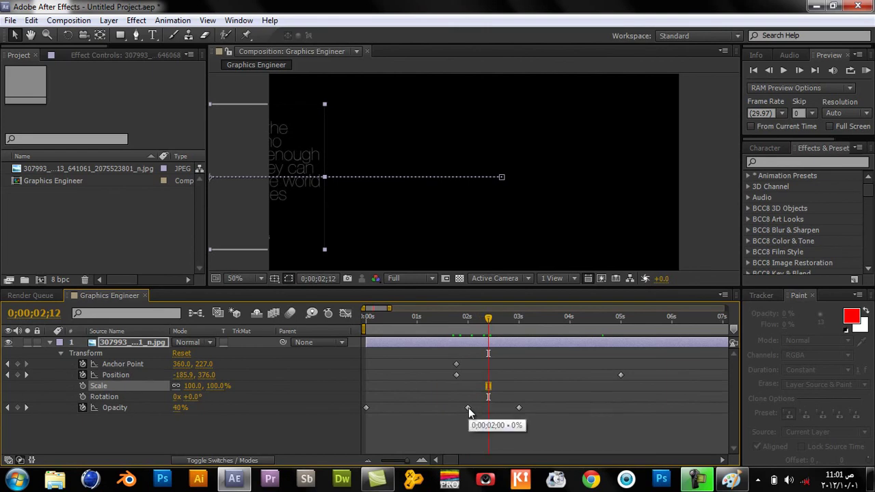
pyautogui.moveTo(468, 408); pyautogui.dragTo(486, 408)
pyautogui.moveTo(489, 318)
pyautogui.mouseDown()
pyautogui.moveTo(514, 319)
pyautogui.moveTo(495, 326)
pyautogui.mouseUp()
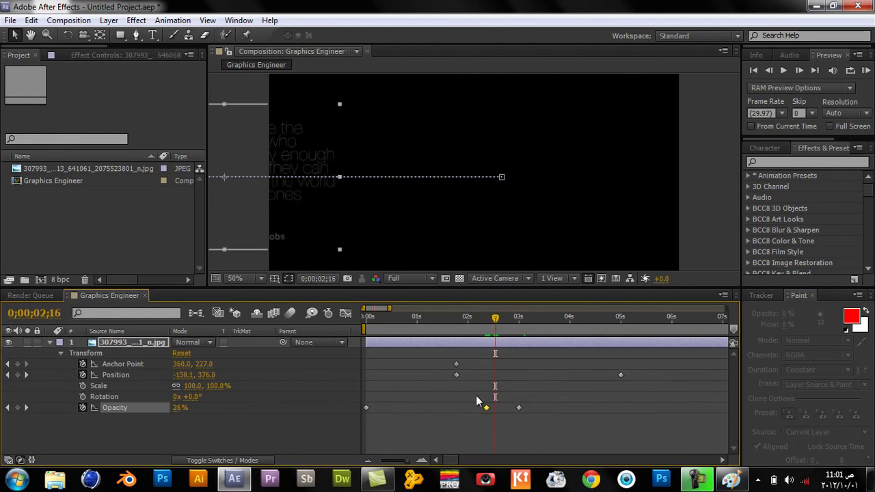
pyautogui.click(512, 404)
pyautogui.moveTo(537, 419)
pyautogui.mouseDown()
pyautogui.moveTo(458, 393)
pyautogui.moveTo(540, 411)
pyautogui.mouseUp()
pyautogui.moveTo(530, 325); pyautogui.dragTo(571, 317)
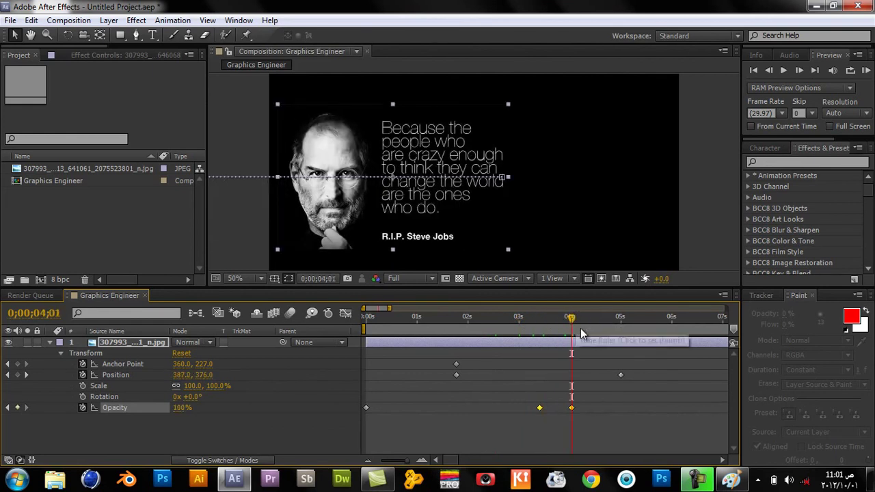
pyautogui.moveTo(583, 318); pyautogui.dragTo(604, 318)
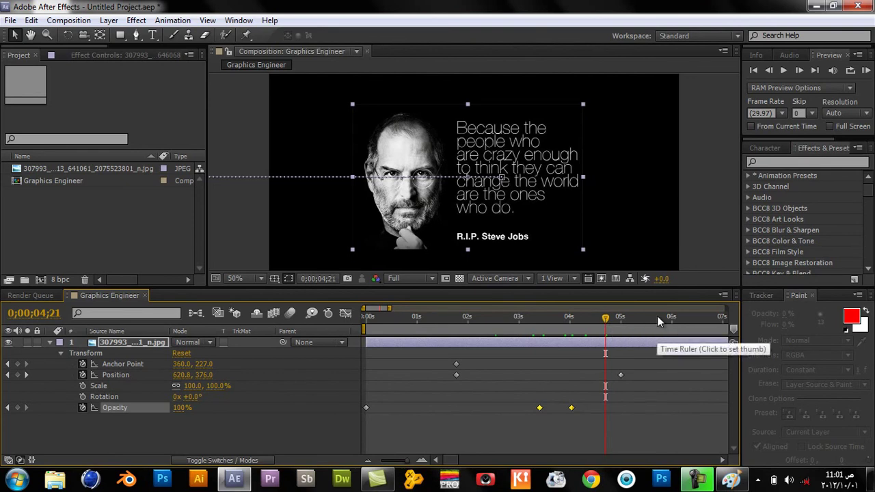
pyautogui.moveTo(352, 103)
pyautogui.mouseDown()
pyautogui.moveTo(331, 100)
pyautogui.moveTo(304, 65)
pyautogui.mouseUp()
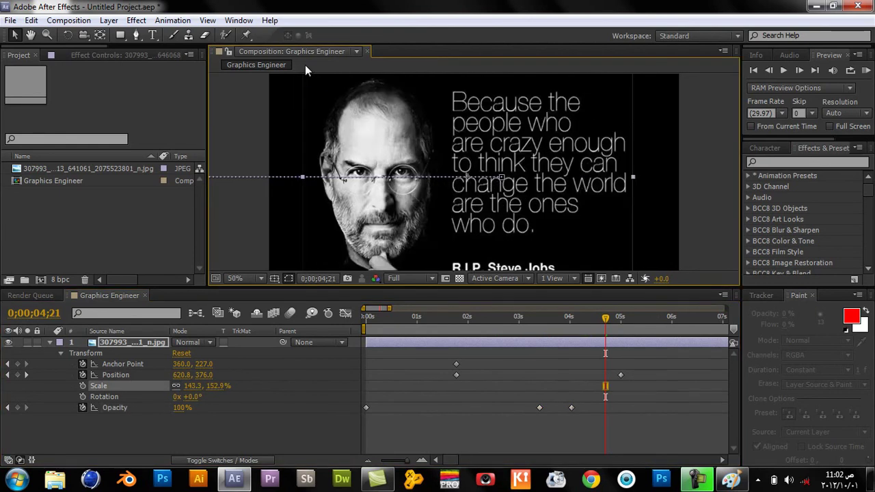
pyautogui.hotkey('ctrl', 'z')
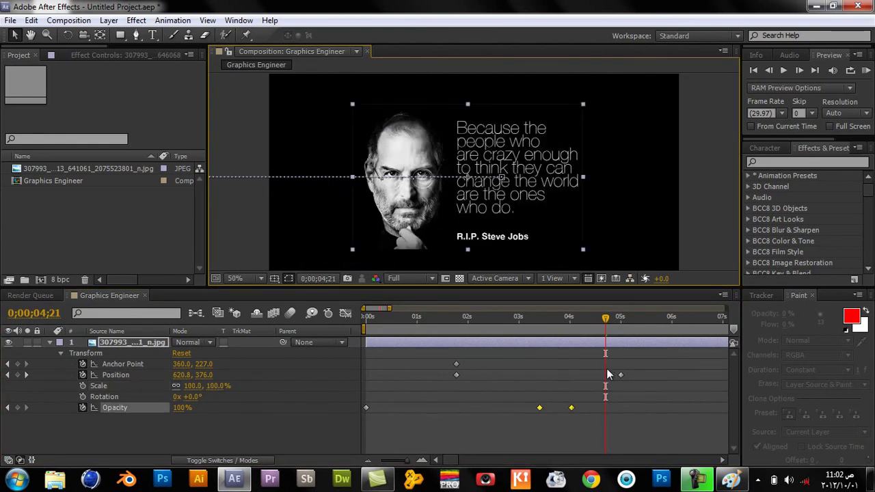
pyautogui.moveTo(604, 318); pyautogui.dragTo(582, 318)
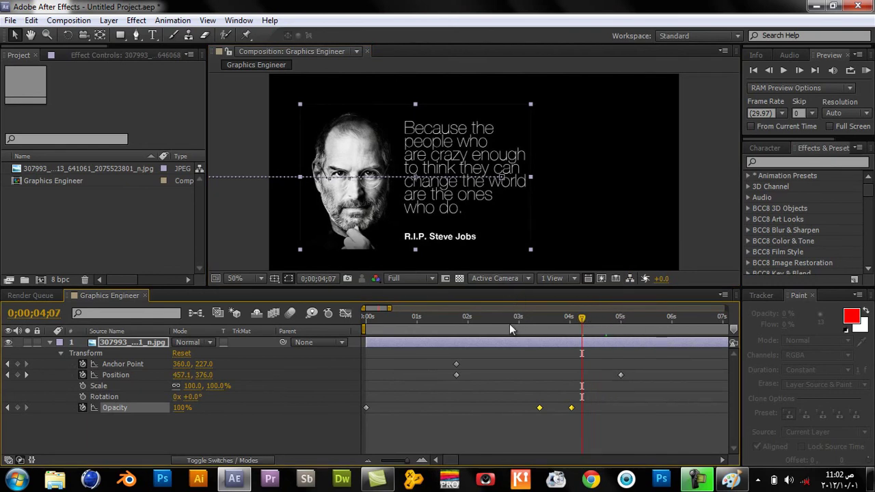
pyautogui.click(592, 325)
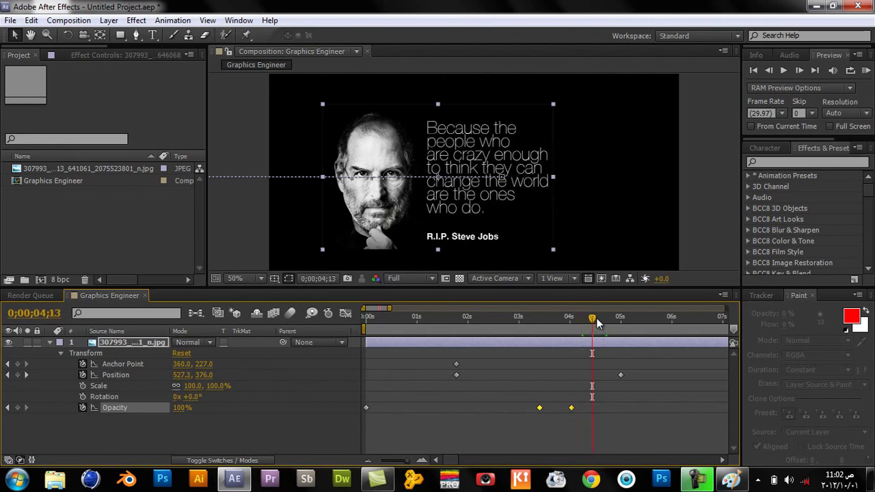
pyautogui.moveTo(596, 319); pyautogui.dragTo(596, 319)
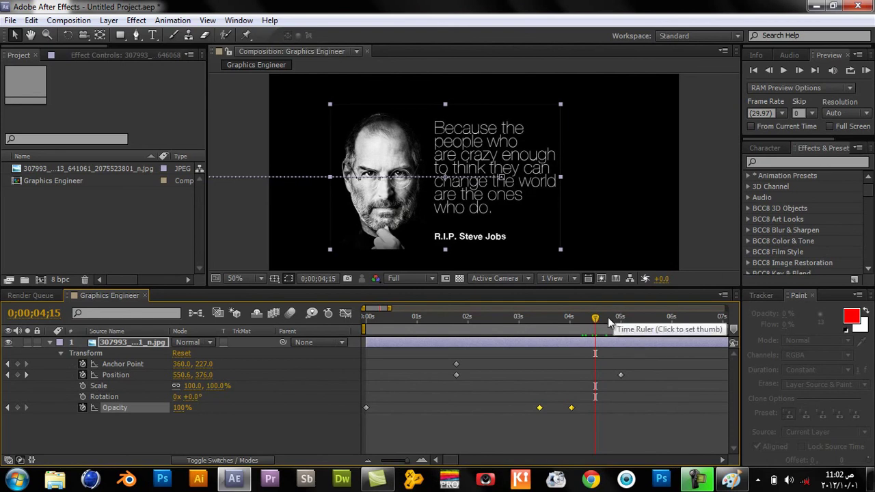
pyautogui.moveTo(607, 317); pyautogui.dragTo(601, 321)
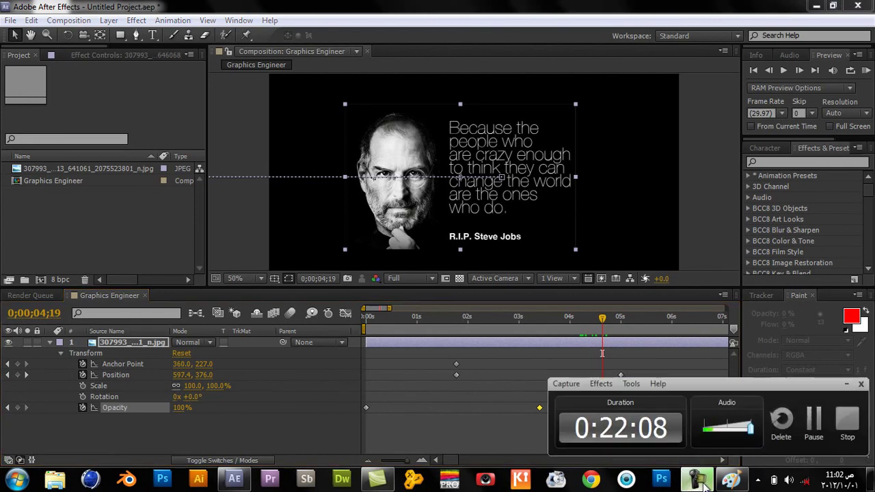
pyautogui.click(816, 419)
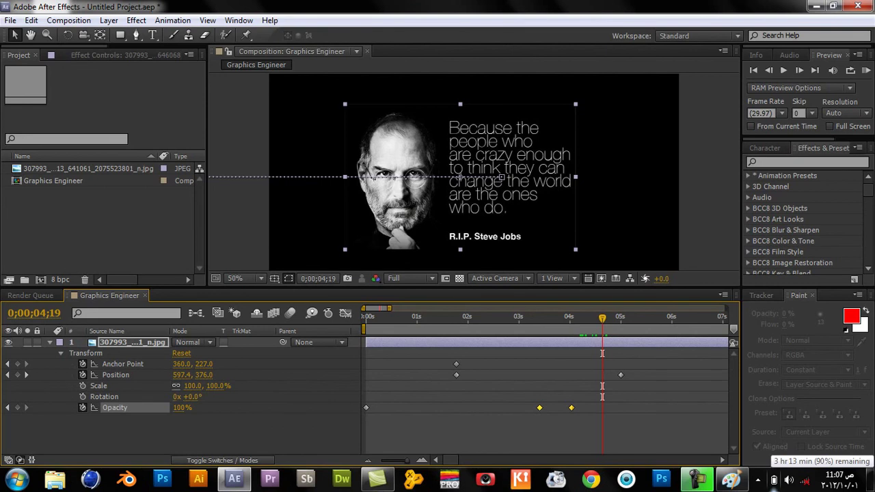
pyautogui.click(596, 318)
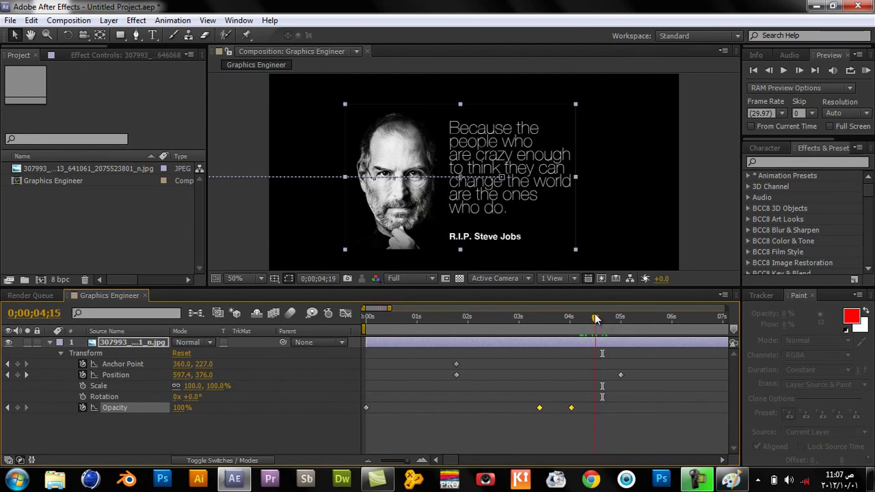
pyautogui.moveTo(596, 318); pyautogui.dragTo(597, 312)
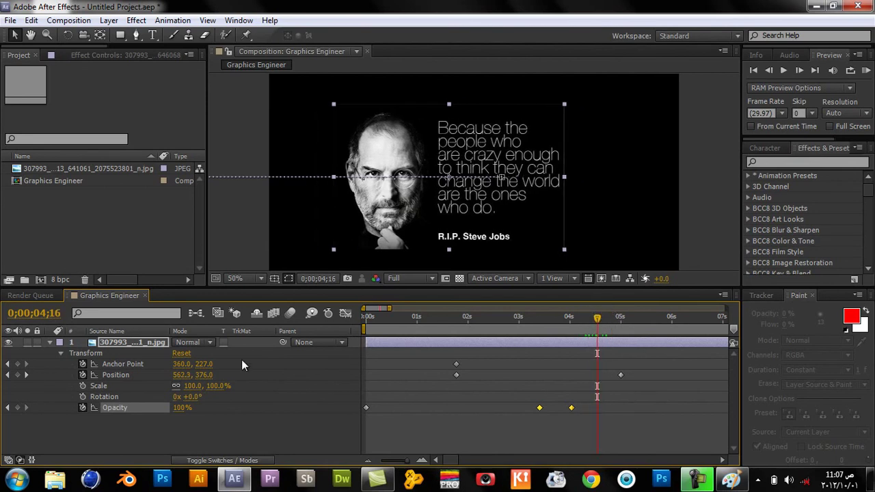
pyautogui.click(83, 385)
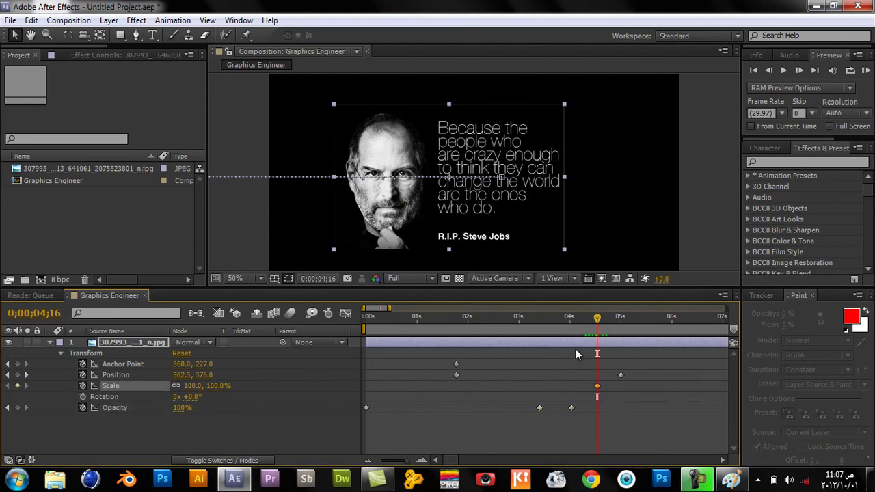
pyautogui.hotkey('ctrl', 'z')
pyautogui.moveTo(597, 317); pyautogui.dragTo(665, 317)
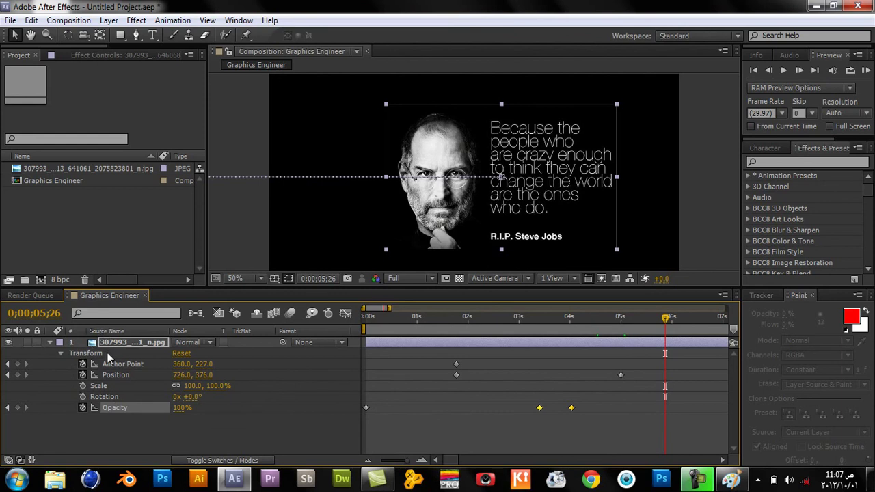
pyautogui.click(587, 318)
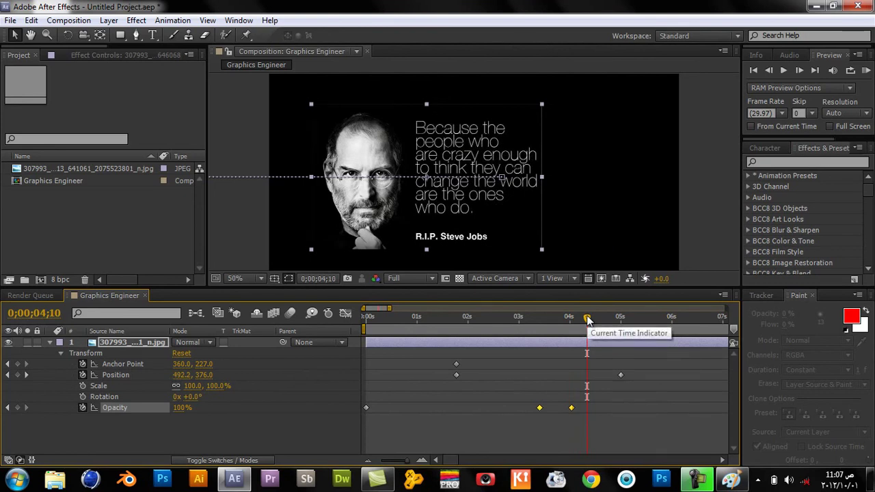
pyautogui.click(599, 319)
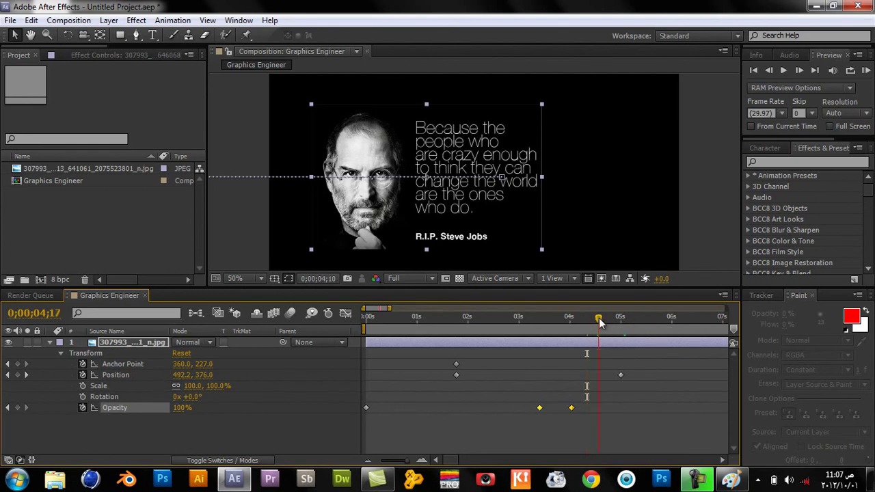
pyautogui.click(619, 375)
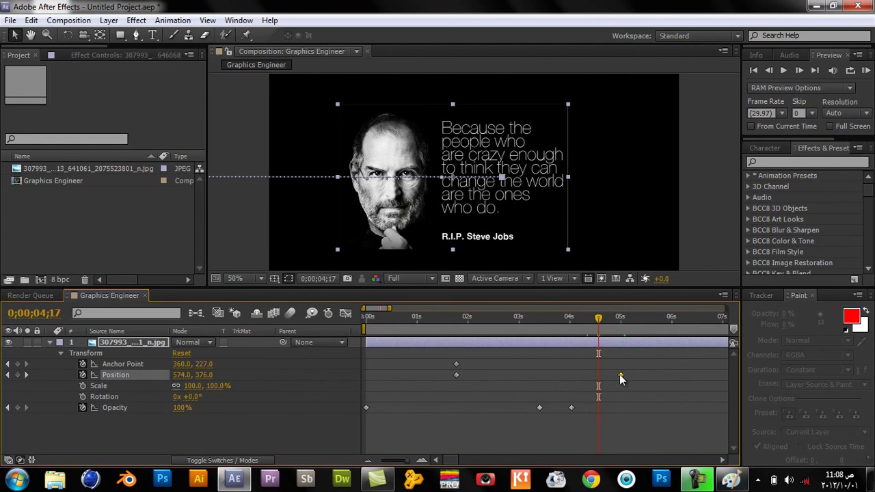
# - Drag the last Position keyframe to about 7 seconds and add a 100% Scale keyframe at 5;13
pyautogui.moveTo(619, 375); pyautogui.dragTo(723, 375)
pyautogui.click(632, 318)
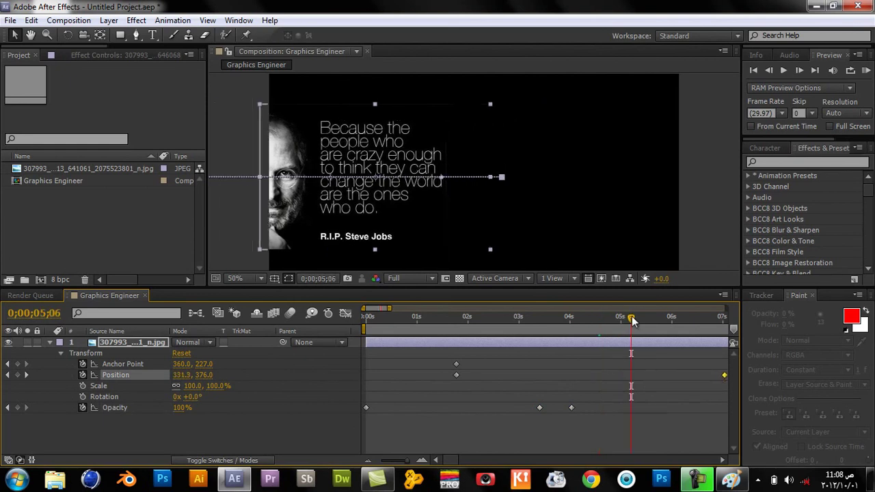
pyautogui.moveTo(631, 317); pyautogui.dragTo(642, 318)
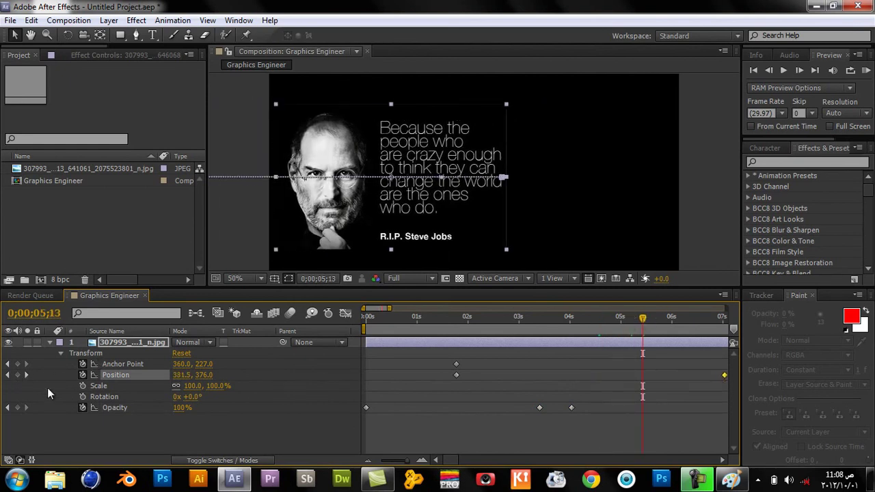
pyautogui.click(83, 386)
pyautogui.click(722, 460)
pyautogui.click(722, 460)
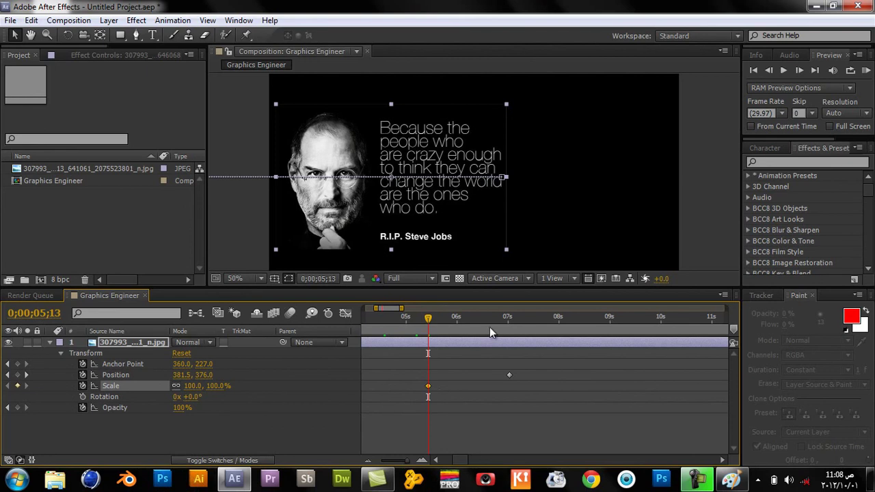
# - After trying other values, scale the image to 77% at 7;05 as the second Scale keyframe
pyautogui.moveTo(504, 316); pyautogui.dragTo(516, 325)
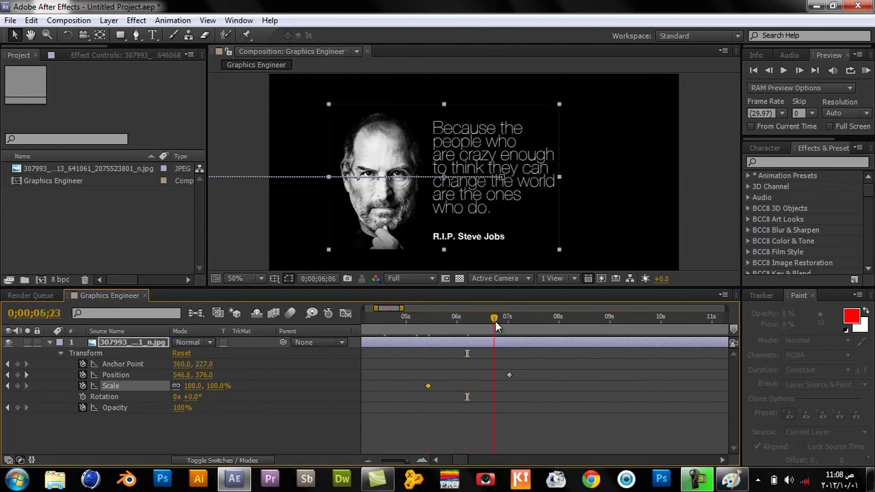
pyautogui.moveTo(212, 391); pyautogui.dragTo(300, 390)
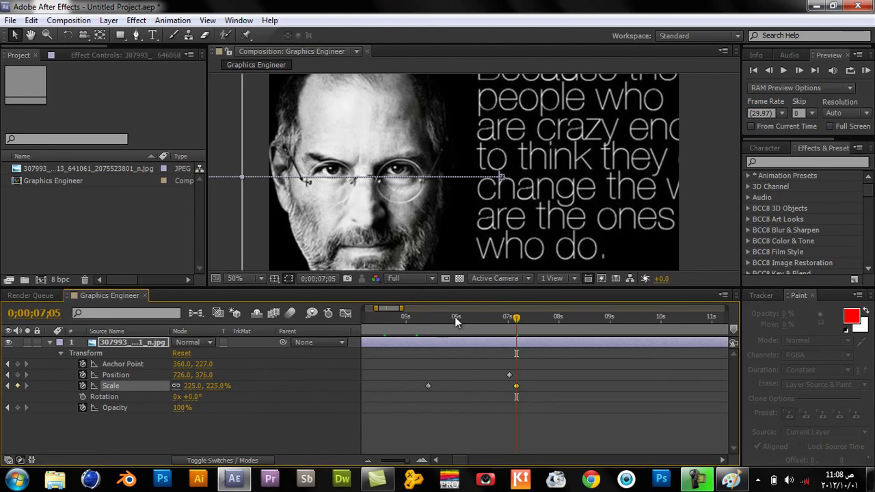
pyautogui.moveTo(454, 316); pyautogui.dragTo(457, 316)
pyautogui.moveTo(501, 319); pyautogui.dragTo(514, 318)
pyautogui.moveTo(212, 391); pyautogui.dragTo(103, 387)
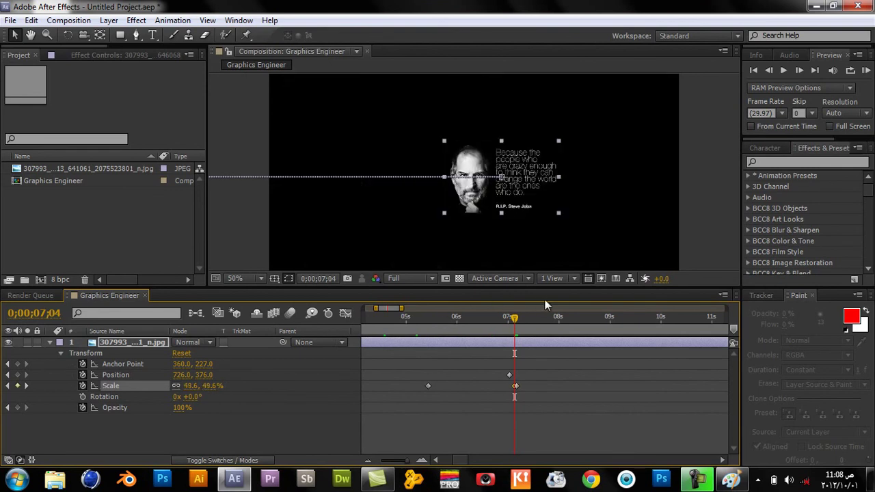
pyautogui.hotkey('ctrl', 'z')
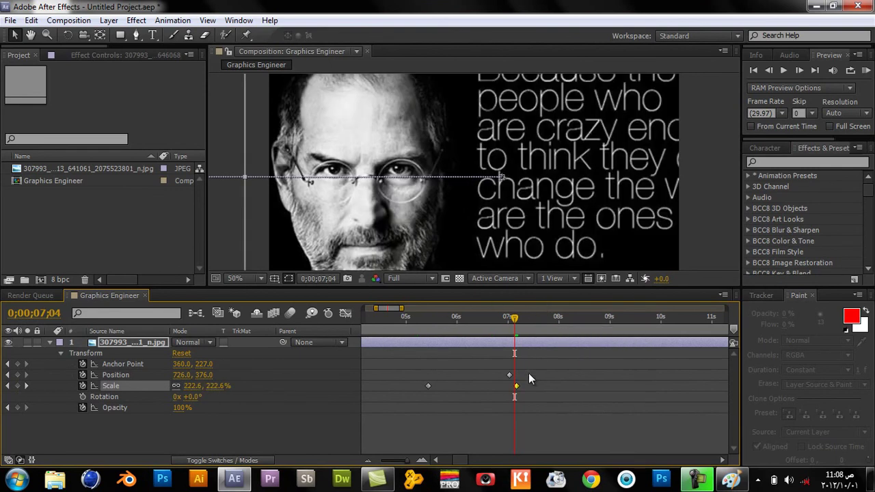
pyautogui.click(516, 325)
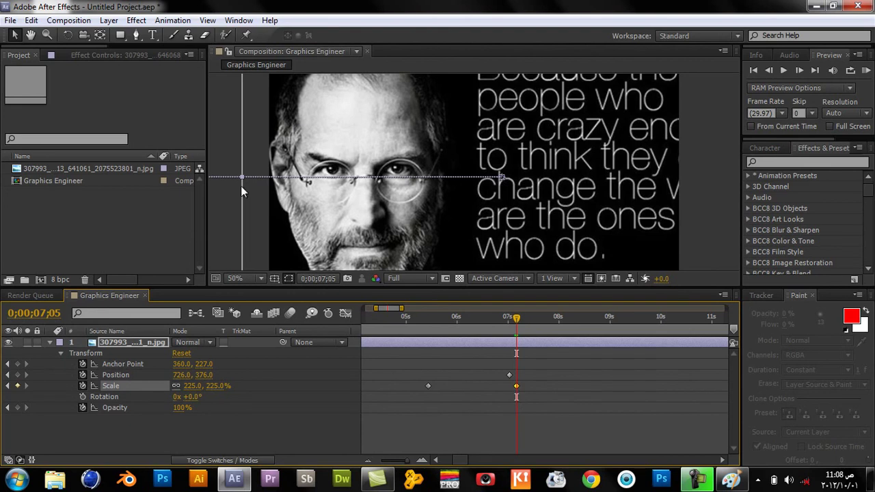
pyautogui.moveTo(241, 175)
pyautogui.mouseDown()
pyautogui.moveTo(310, 208)
pyautogui.moveTo(394, 217)
pyautogui.moveTo(385, 218)
pyautogui.mouseUp()
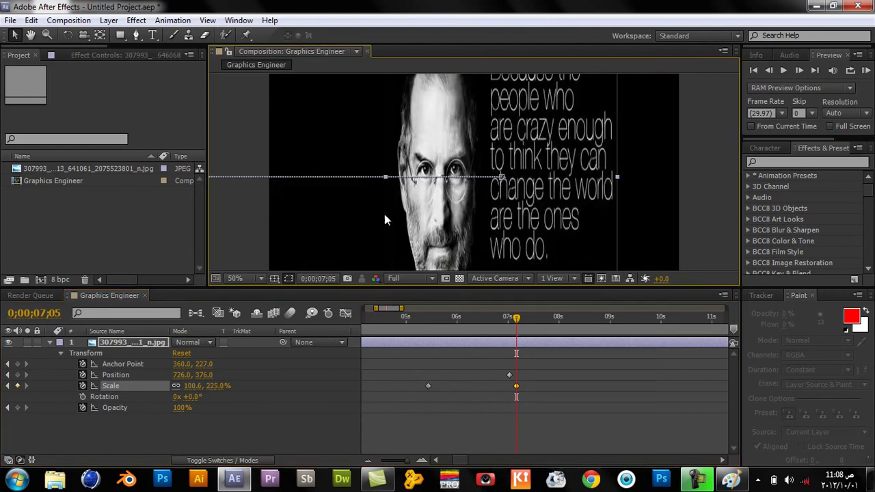
pyautogui.hotkey('ctrl', 'z')
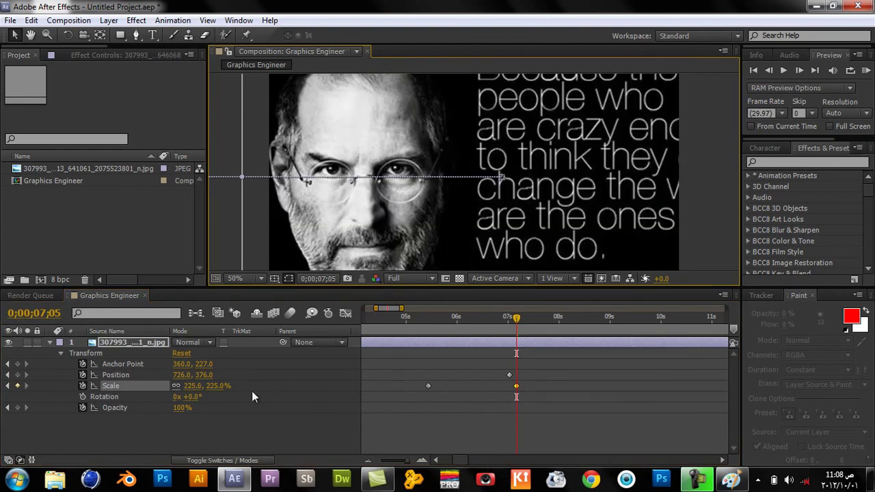
pyautogui.moveTo(210, 390); pyautogui.dragTo(42, 395)
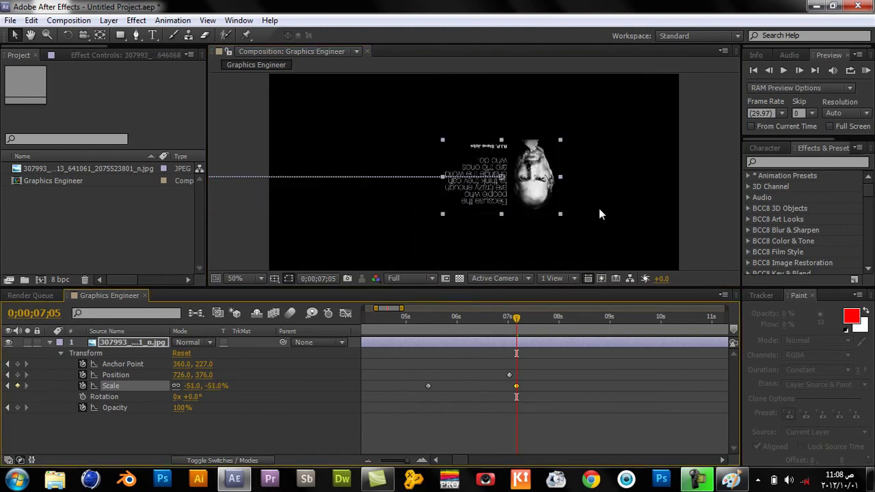
pyautogui.moveTo(215, 387); pyautogui.dragTo(290, 384)
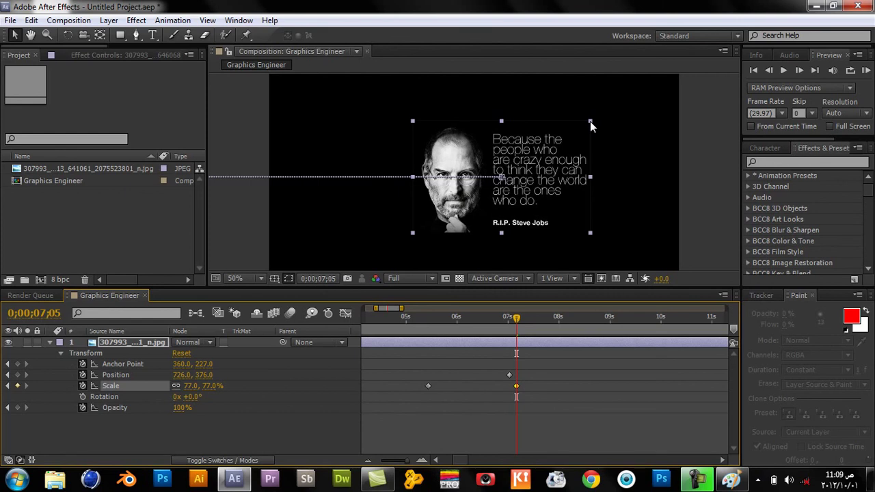
# - Try resizing, moving and stretching the quote image in the viewer, undoing each attempt
pyautogui.moveTo(590, 121)
pyautogui.mouseDown()
pyautogui.moveTo(576, 122)
pyautogui.moveTo(620, 151)
pyautogui.moveTo(662, 142)
pyautogui.mouseUp()
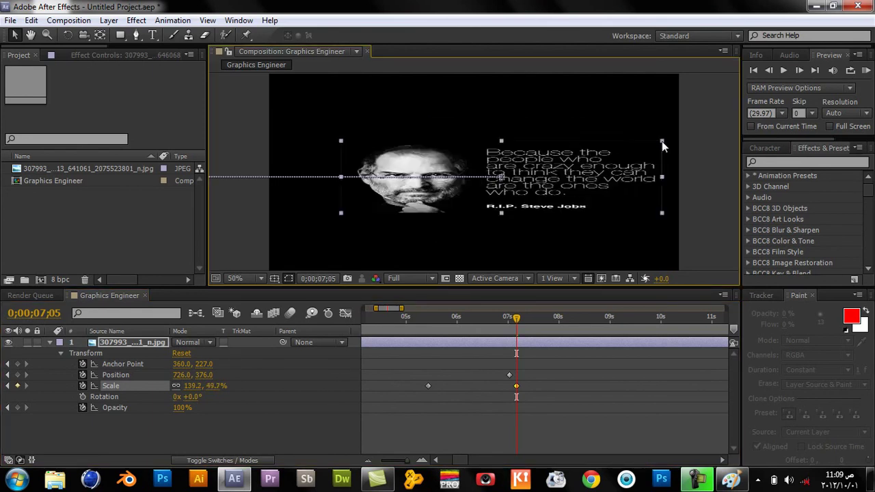
pyautogui.hotkey('ctrl', 'z')
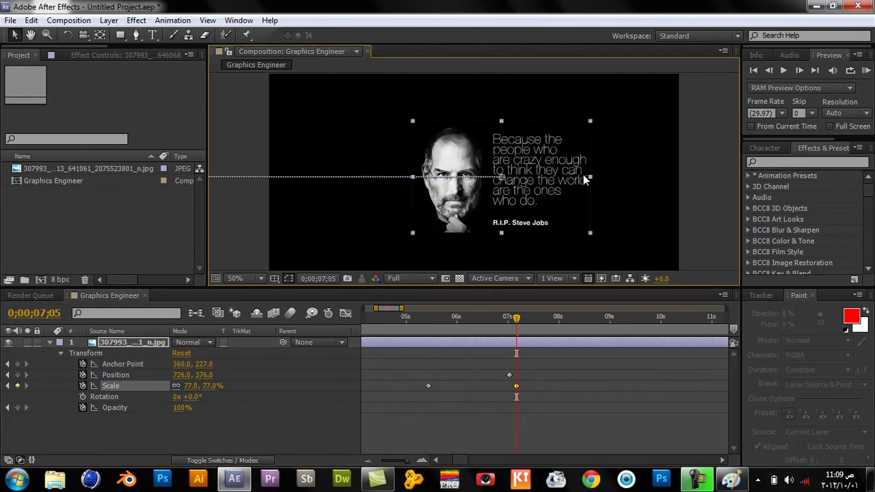
pyautogui.moveTo(592, 180); pyautogui.dragTo(622, 180)
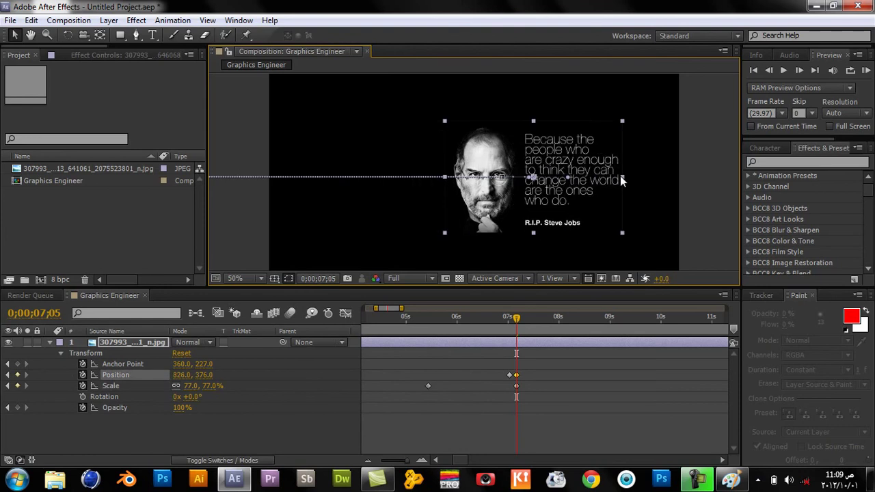
pyautogui.hotkey('ctrl', 'z')
pyautogui.moveTo(590, 177); pyautogui.dragTo(650, 176)
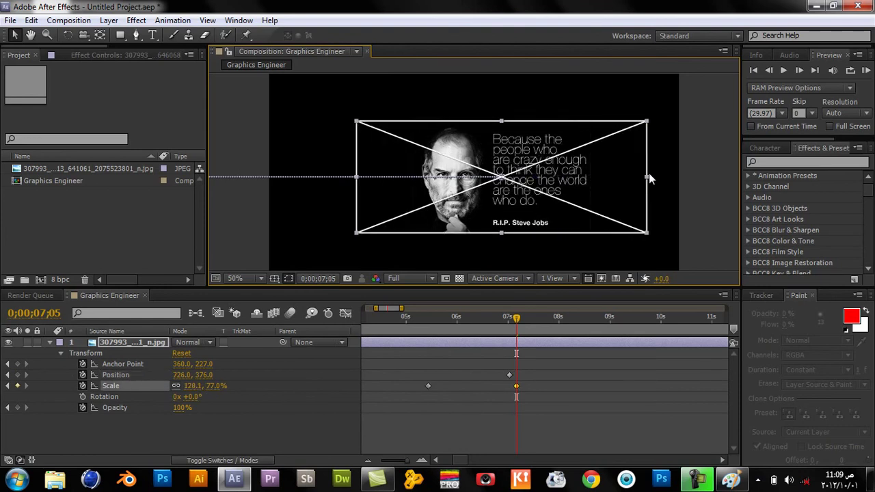
pyautogui.hotkey('ctrl', 'z')
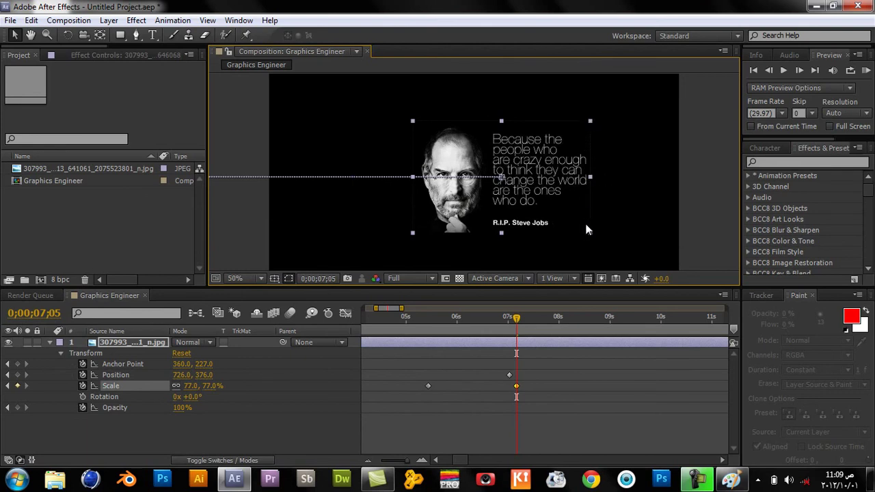
pyautogui.moveTo(592, 176); pyautogui.dragTo(679, 180)
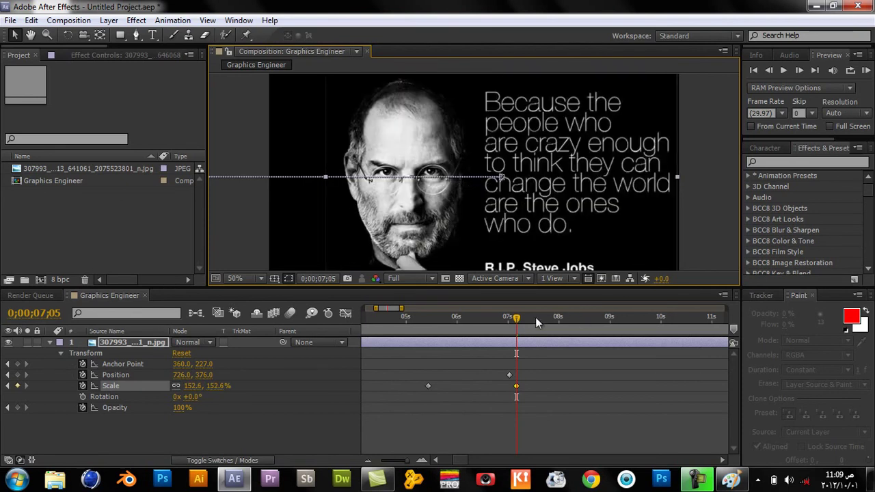
pyautogui.hotkey('ctrl', 'z')
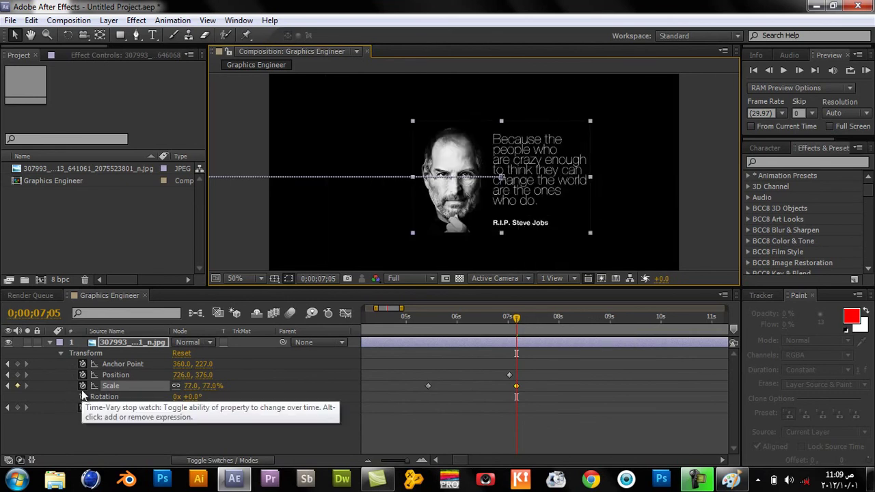
# - Change the Scale keyframe at 0;00;07;05 from 77% to 100%
pyautogui.click(212, 386)
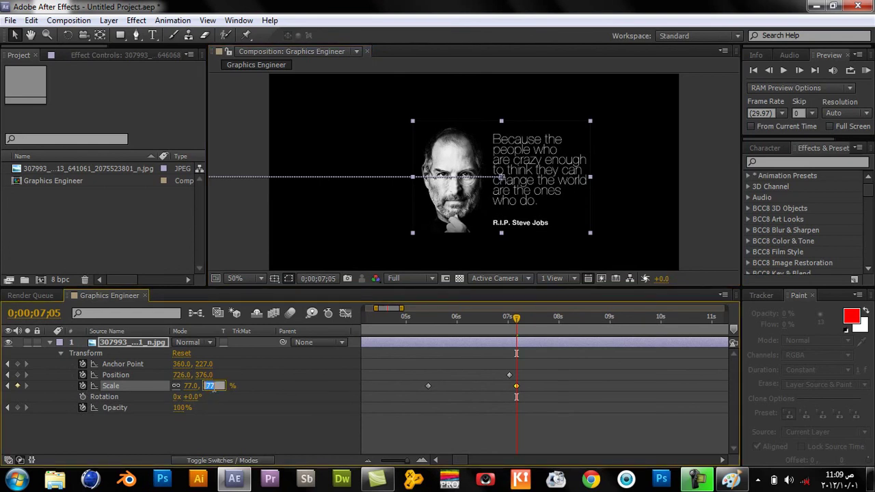
pyautogui.write('100')
pyautogui.press('Return')
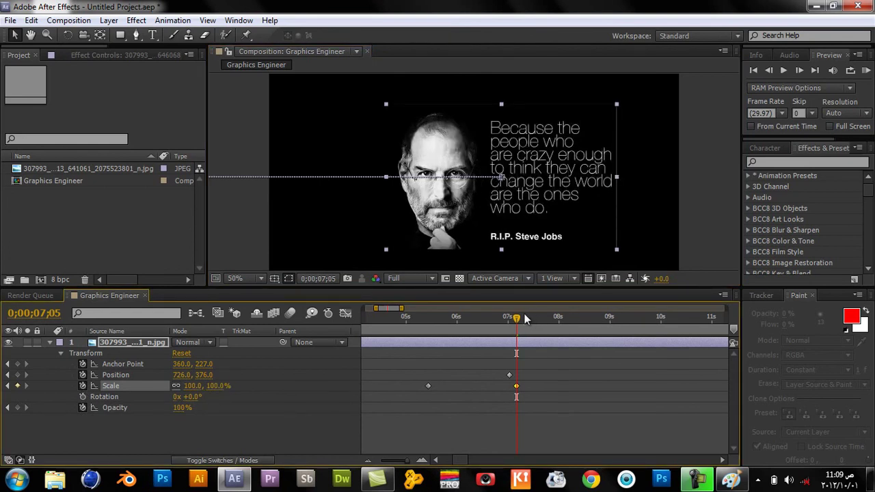
pyautogui.moveTo(487, 325); pyautogui.dragTo(446, 327)
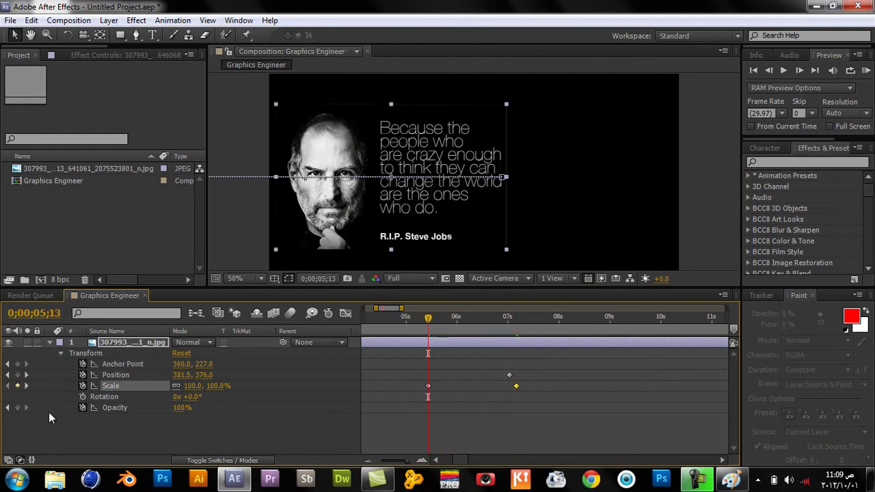
# - Remove the Scale animation and move the image up and right at about 7;11
pyautogui.click(83, 385)
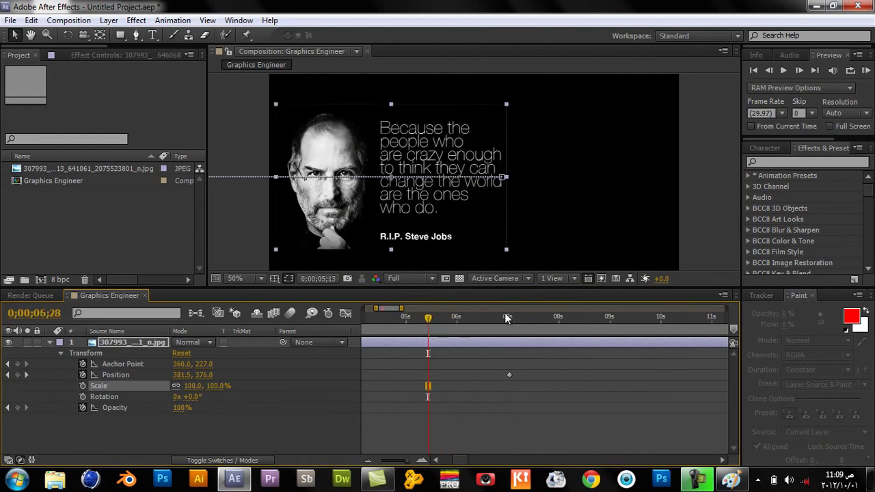
pyautogui.moveTo(505, 318); pyautogui.dragTo(561, 317)
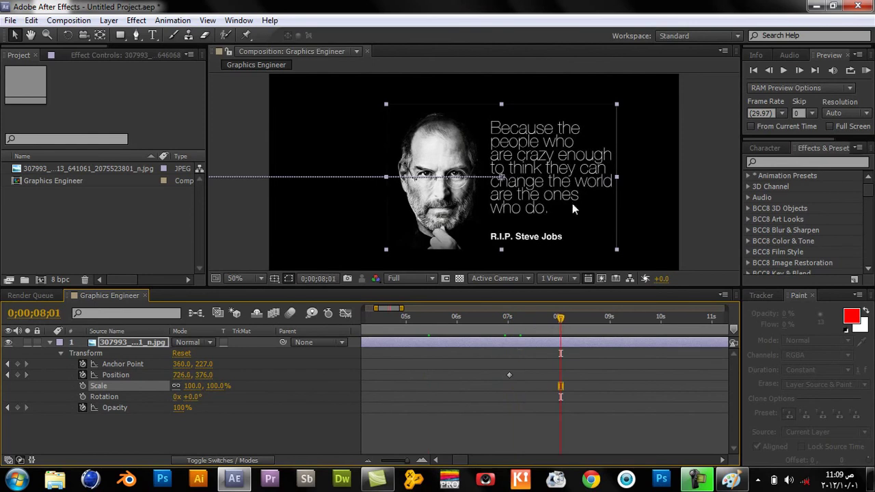
pyautogui.moveTo(509, 318); pyautogui.dragTo(527, 318)
pyautogui.moveTo(584, 209); pyautogui.dragTo(726, 128)
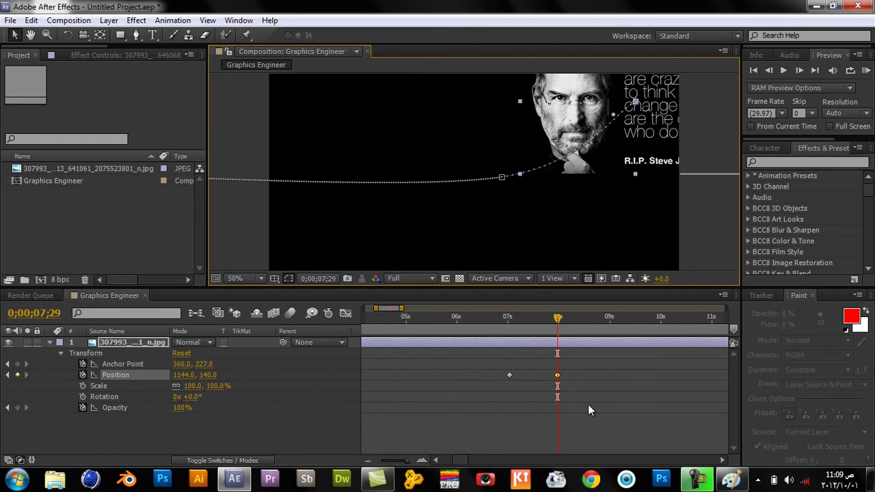
pyautogui.moveTo(557, 318); pyautogui.dragTo(533, 319)
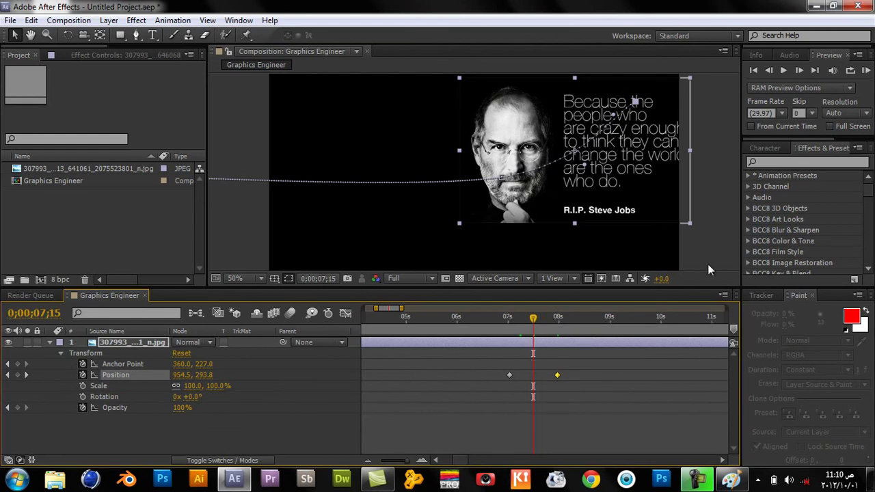
# - Add Position keyframes at about 8;23, 9;23 and 10;26 to form a looping curved path
pyautogui.click(598, 325)
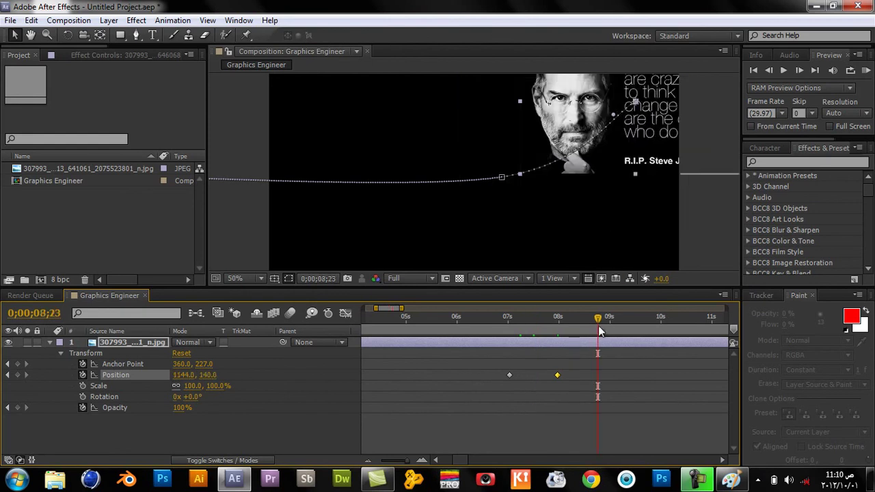
pyautogui.moveTo(597, 90); pyautogui.dragTo(482, 255)
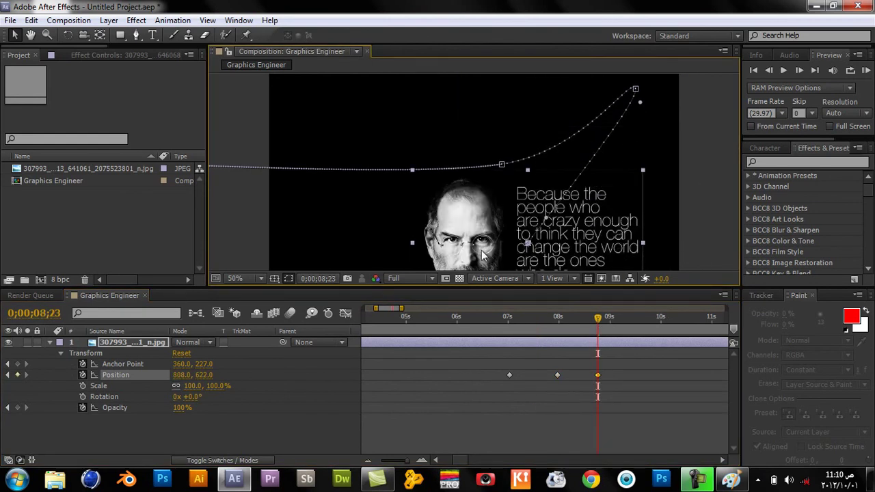
pyautogui.moveTo(647, 321); pyautogui.dragTo(649, 321)
pyautogui.moveTo(547, 226)
pyautogui.mouseDown()
pyautogui.moveTo(451, 216)
pyautogui.moveTo(434, 104)
pyautogui.mouseUp()
pyautogui.click(705, 316)
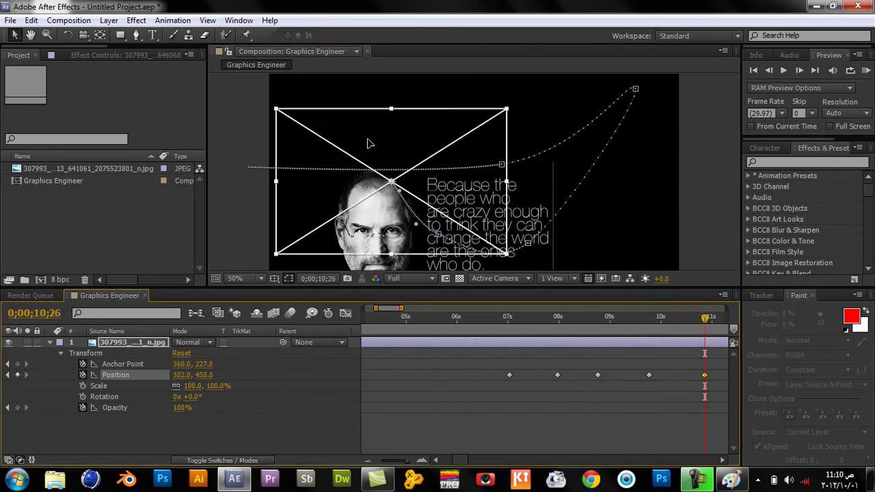
pyautogui.moveTo(529, 327); pyautogui.dragTo(711, 332)
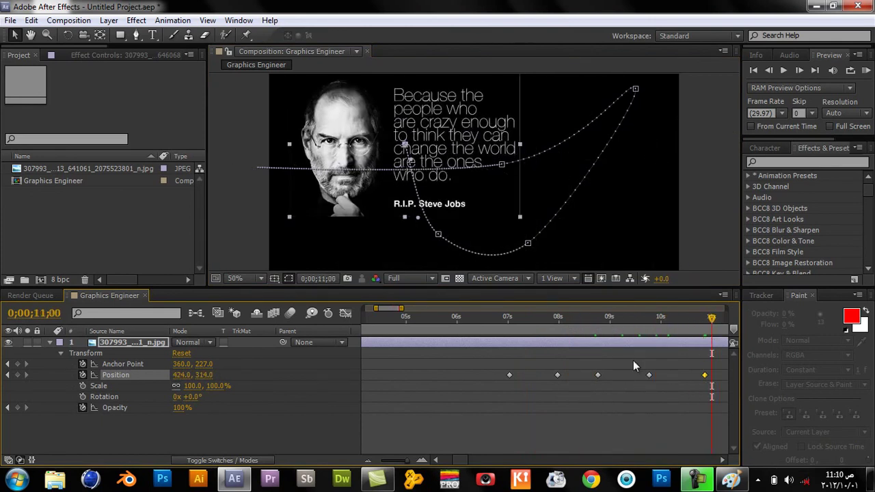
pyautogui.moveTo(484, 317); pyautogui.dragTo(501, 317)
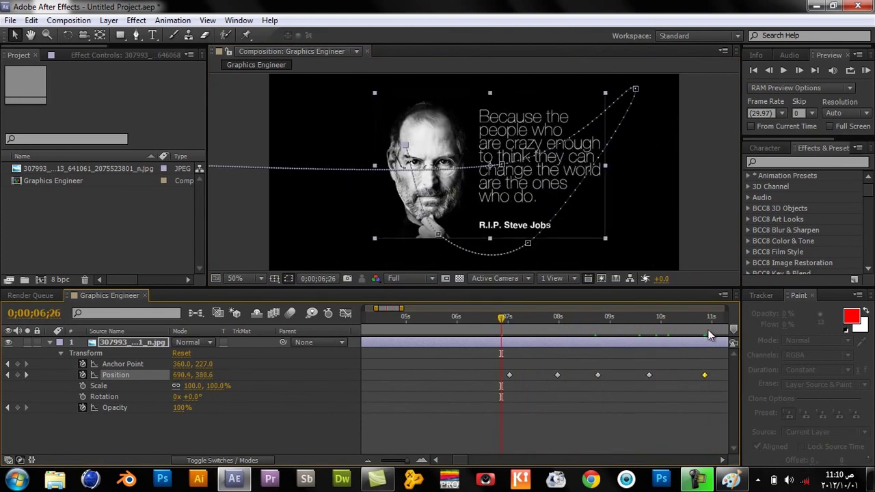
pyautogui.click(663, 316)
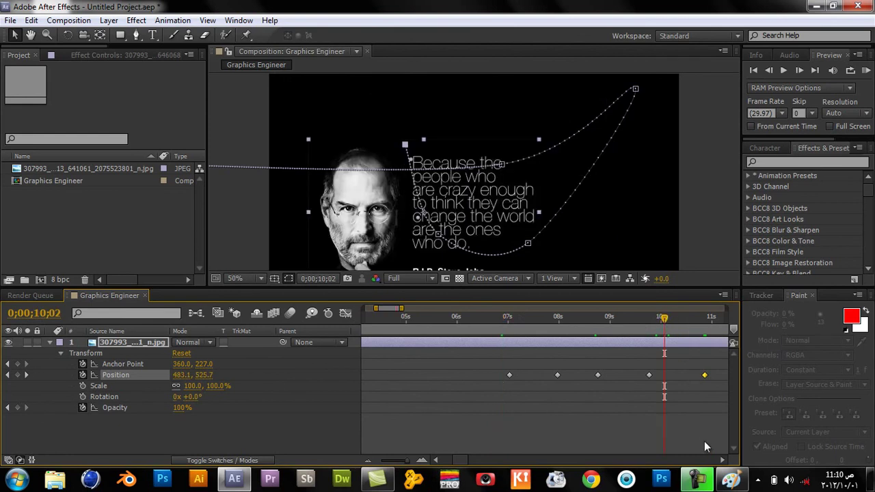
pyautogui.click(722, 460)
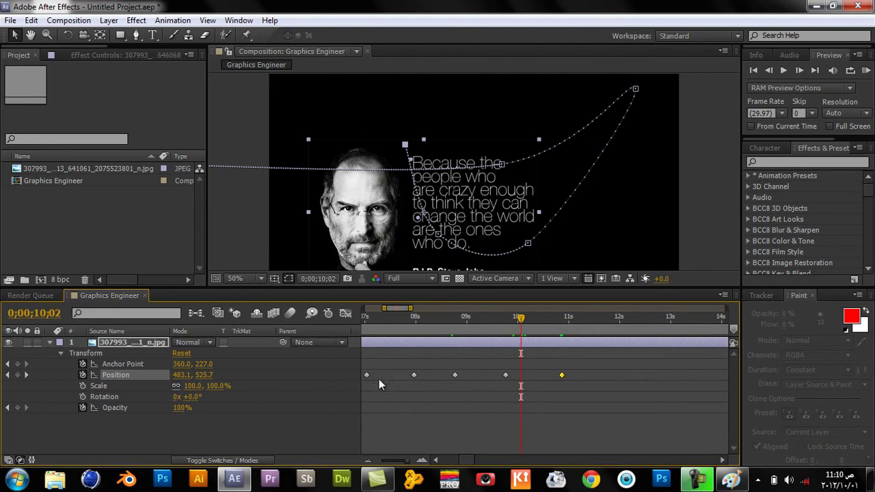
# - Keyframe Opacity at 10;02 and set it to 0% near 12 seconds
pyautogui.click(17, 407)
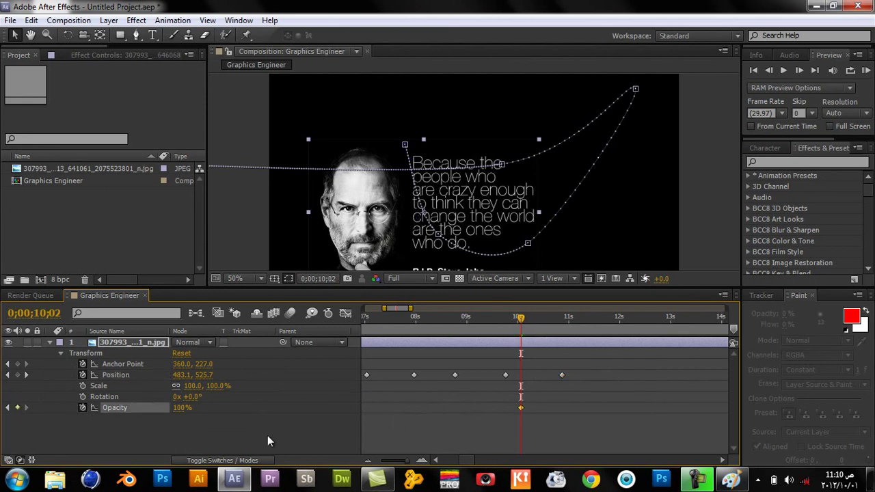
pyautogui.moveTo(574, 326); pyautogui.dragTo(596, 326)
pyautogui.moveTo(182, 408); pyautogui.dragTo(126, 408)
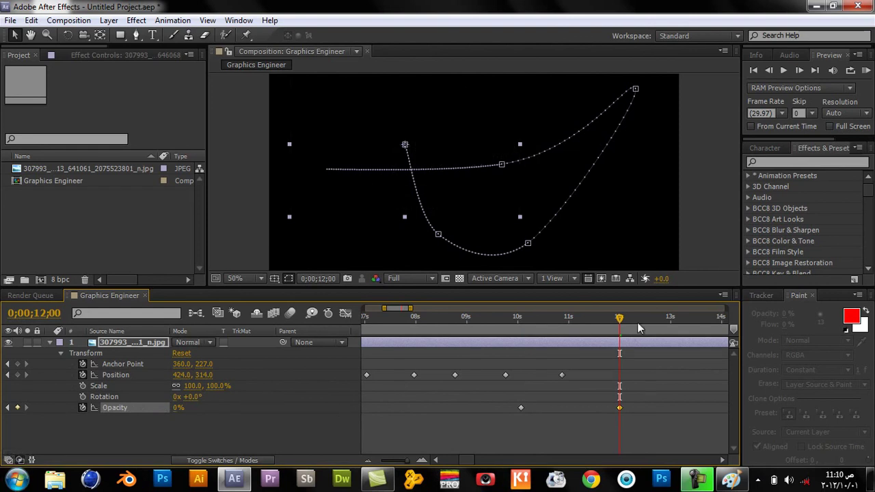
pyautogui.moveTo(525, 319); pyautogui.dragTo(521, 318)
pyautogui.moveTo(467, 460); pyautogui.dragTo(448, 468)
pyautogui.moveTo(560, 324)
pyautogui.mouseDown()
pyautogui.moveTo(517, 337)
pyautogui.moveTo(735, 352)
pyautogui.moveTo(515, 366)
pyautogui.mouseUp()
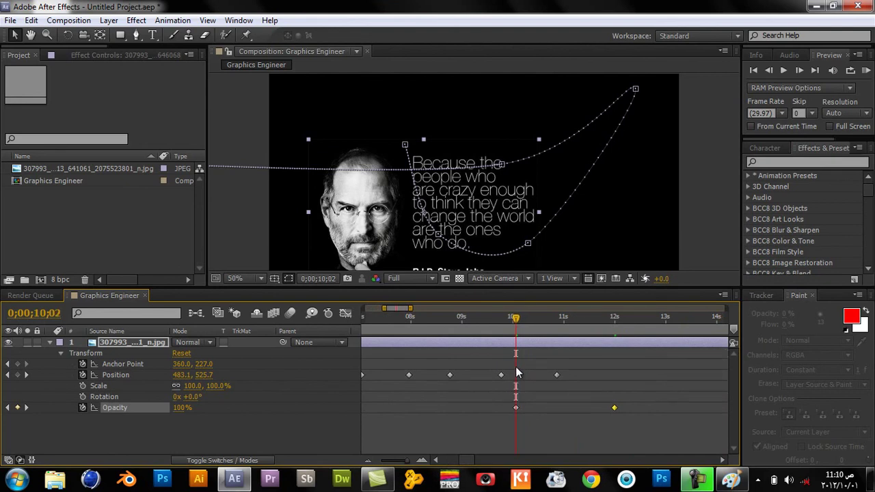
pyautogui.click(615, 320)
pyautogui.moveTo(617, 326); pyautogui.dragTo(615, 327)
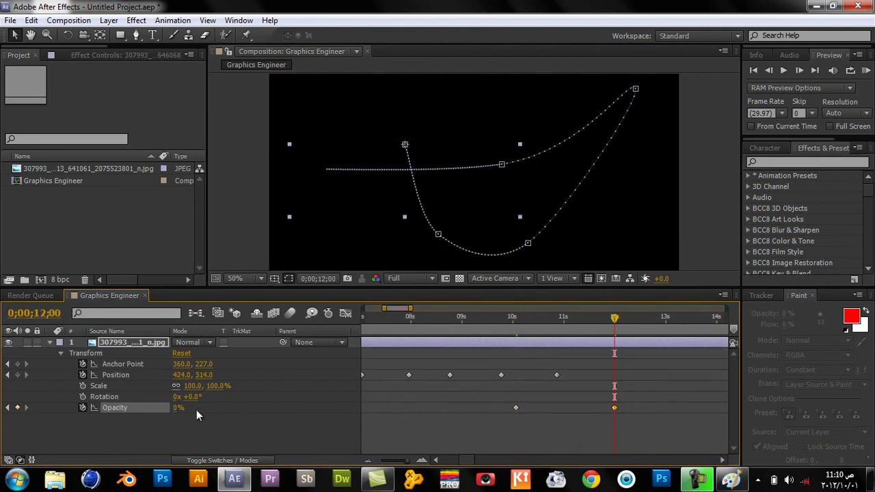
pyautogui.moveTo(552, 326); pyautogui.dragTo(563, 326)
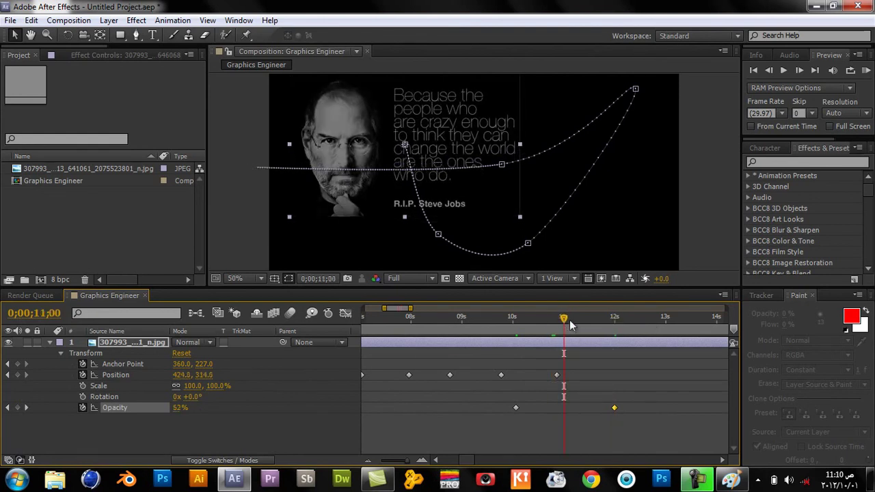
# - Move the 0% Opacity keyframe earlier, to about 10;24, for a quicker fade
pyautogui.moveTo(616, 406); pyautogui.dragTo(551, 409)
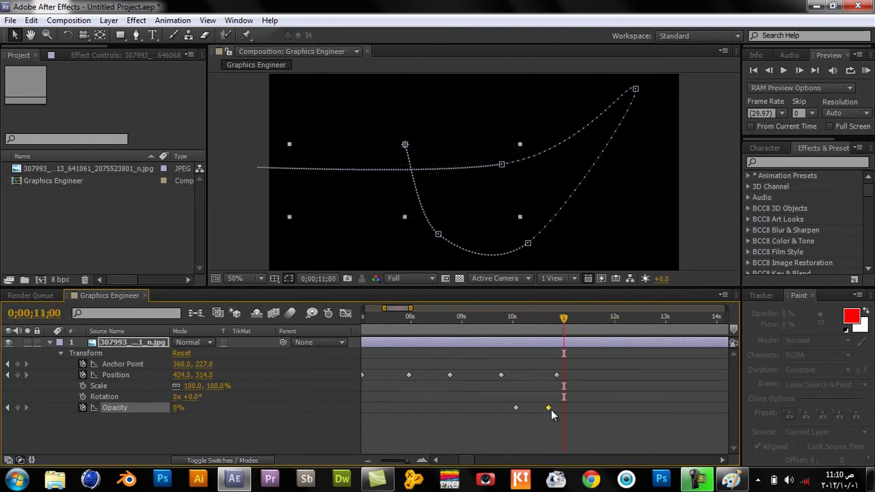
pyautogui.click(526, 327)
pyautogui.hotkey('ctrl', 'z')
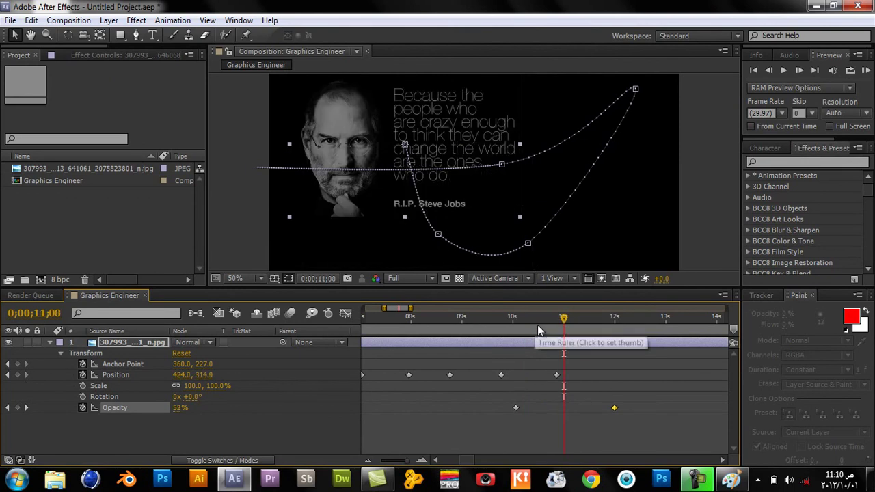
pyautogui.click(528, 328)
pyautogui.moveTo(529, 330); pyautogui.dragTo(590, 322)
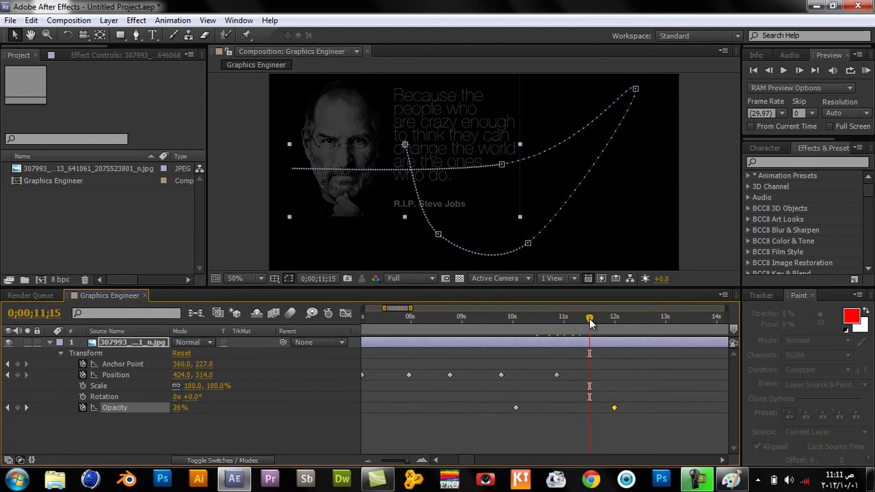
pyautogui.moveTo(613, 408); pyautogui.dragTo(579, 408)
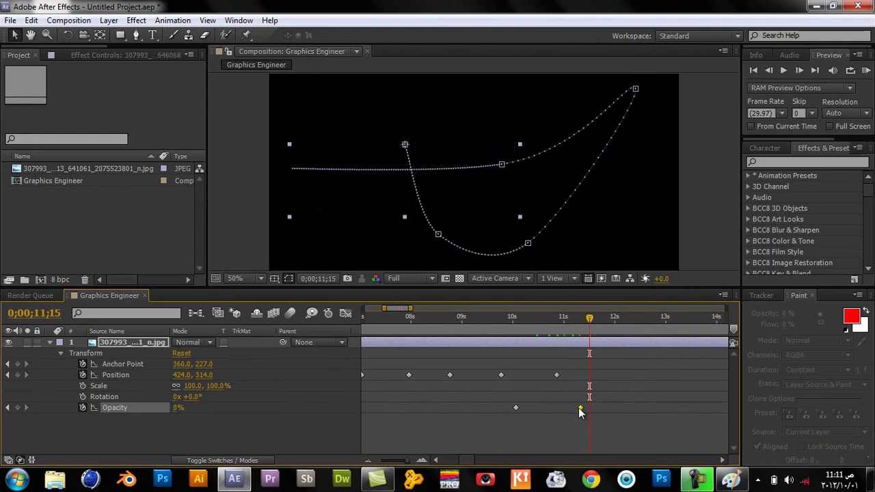
pyautogui.moveTo(527, 318); pyautogui.dragTo(615, 325)
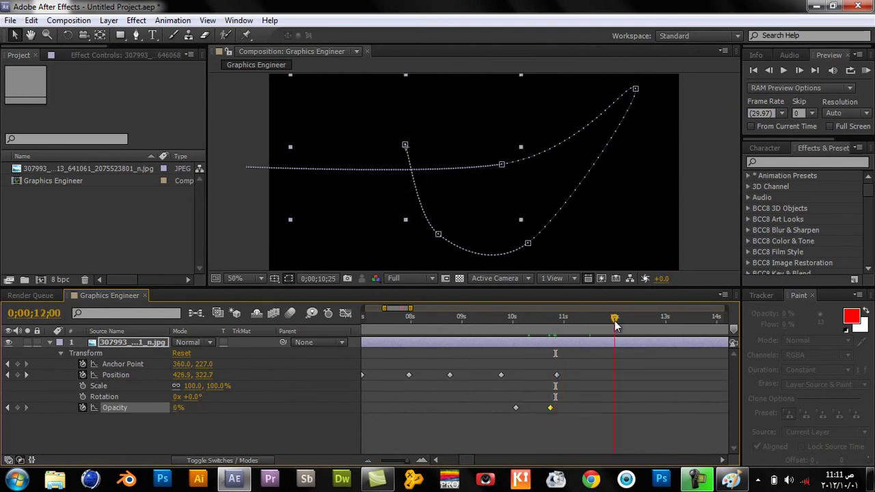
pyautogui.moveTo(472, 461); pyautogui.dragTo(356, 465)
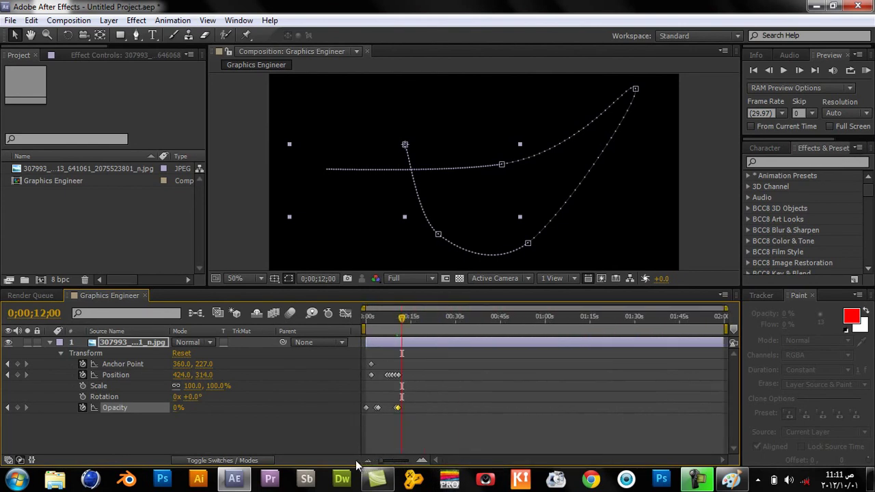
# - Zoom the timeline in and out and scrub around 7–8 seconds to inspect the keyframes
pyautogui.click(420, 460)
pyautogui.click(421, 461)
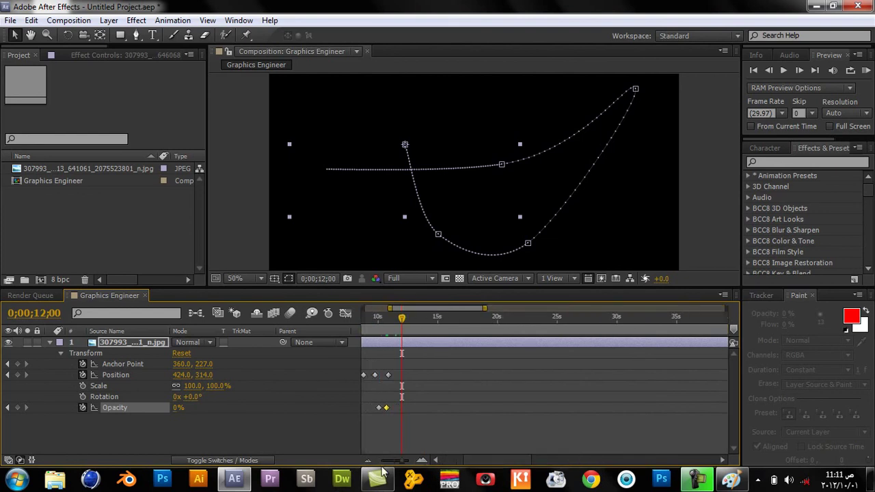
pyautogui.click(422, 461)
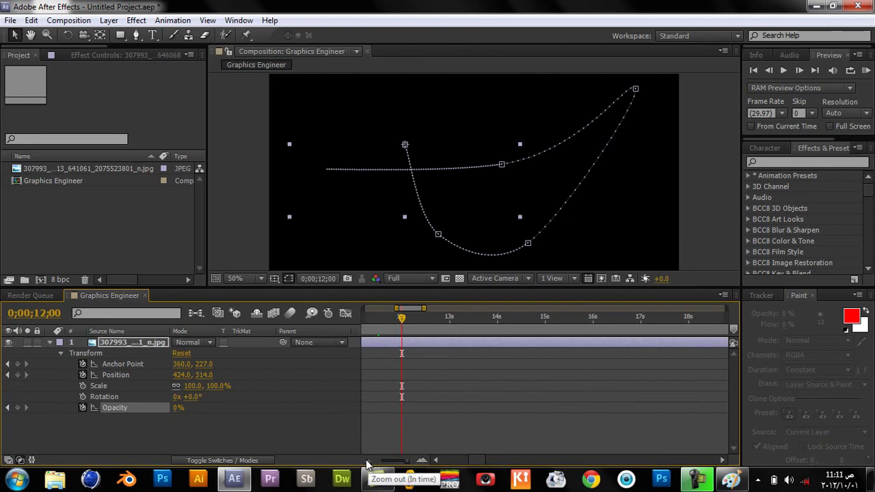
pyautogui.click(367, 463)
pyautogui.click(367, 462)
pyautogui.click(367, 463)
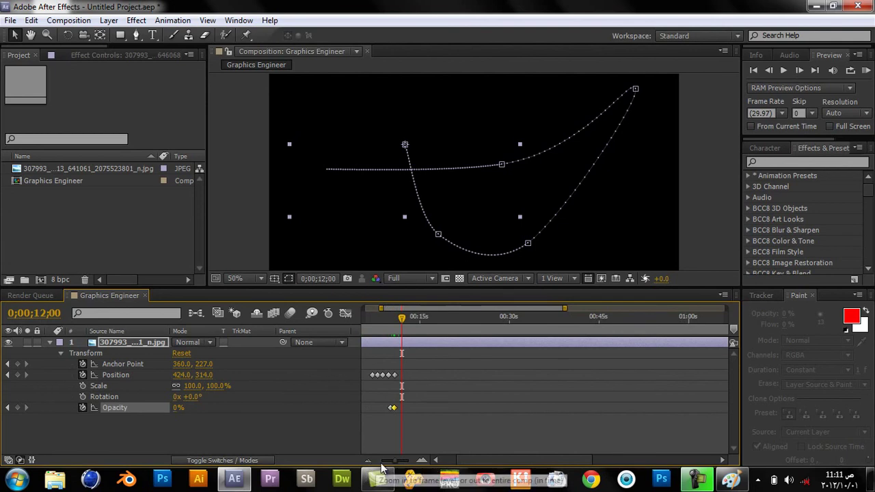
pyautogui.click(419, 462)
pyautogui.click(420, 462)
pyautogui.click(420, 462)
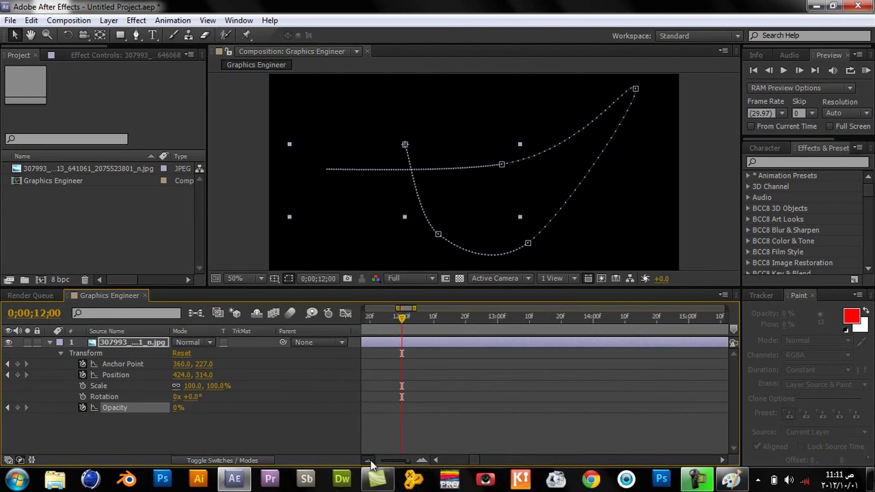
pyautogui.click(368, 462)
pyautogui.moveTo(473, 459); pyautogui.dragTo(468, 461)
pyautogui.click(449, 315)
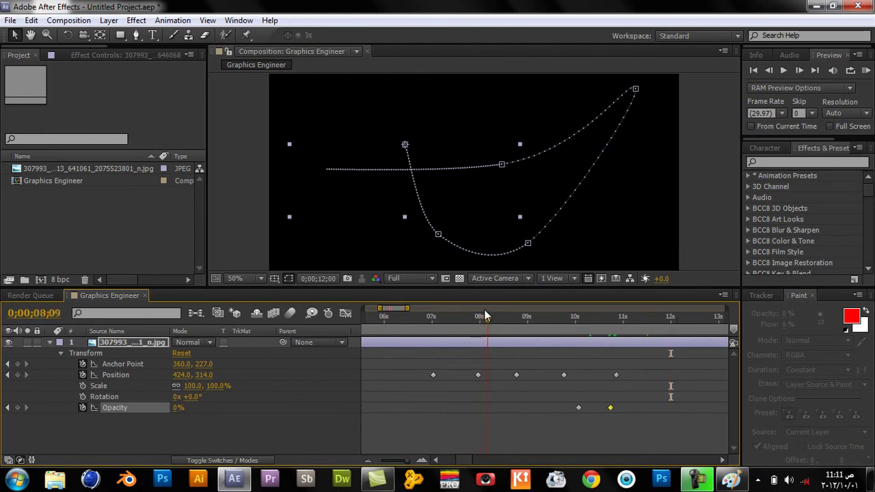
pyautogui.moveTo(448, 316); pyautogui.dragTo(516, 316)
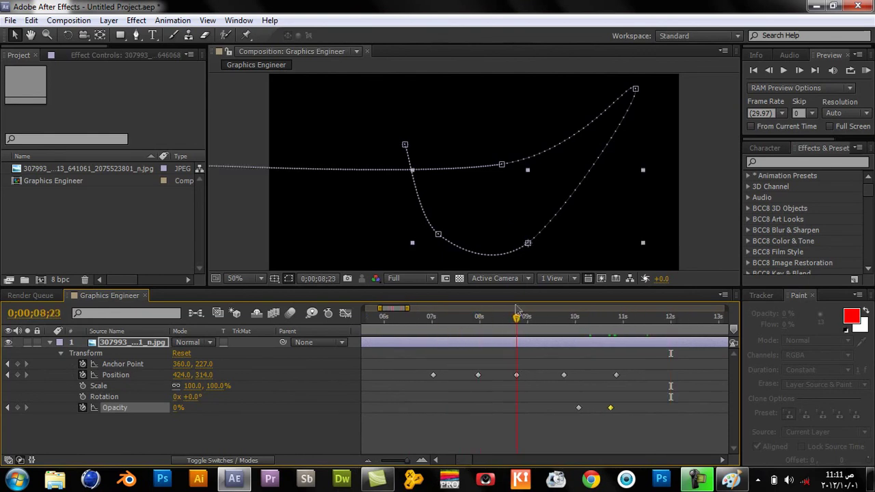
pyautogui.click(421, 461)
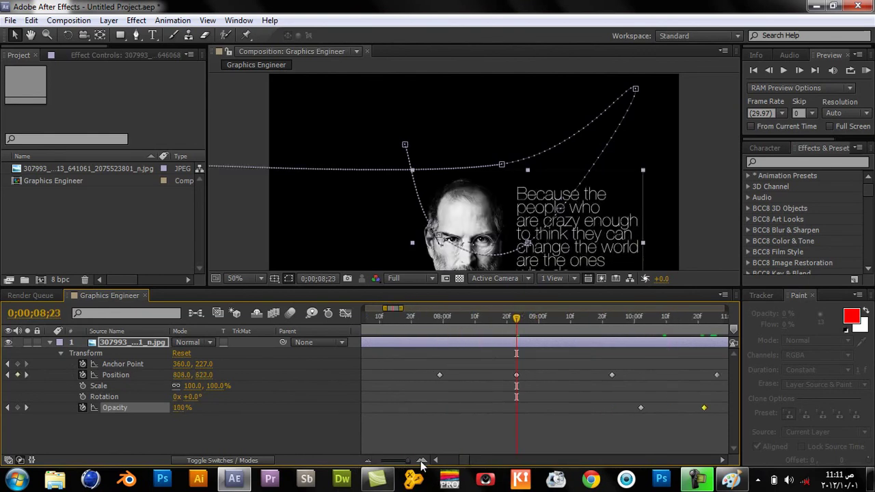
pyautogui.click(504, 317)
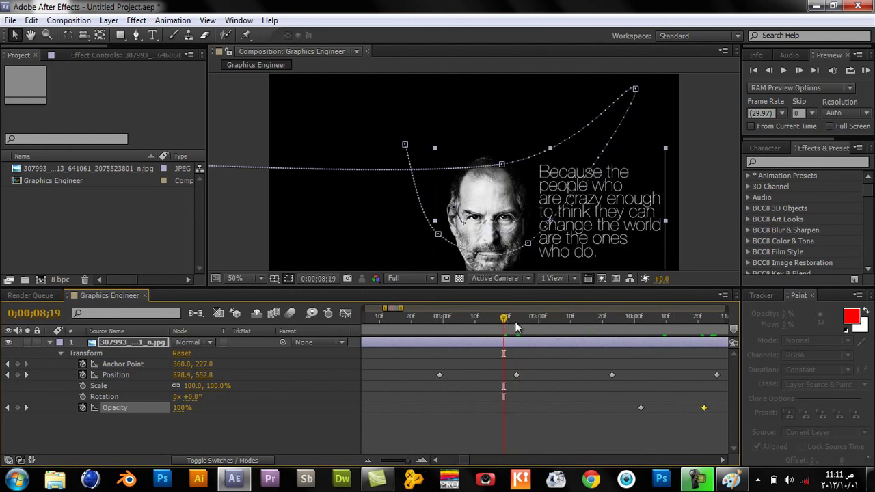
pyautogui.click(368, 462)
pyautogui.click(368, 461)
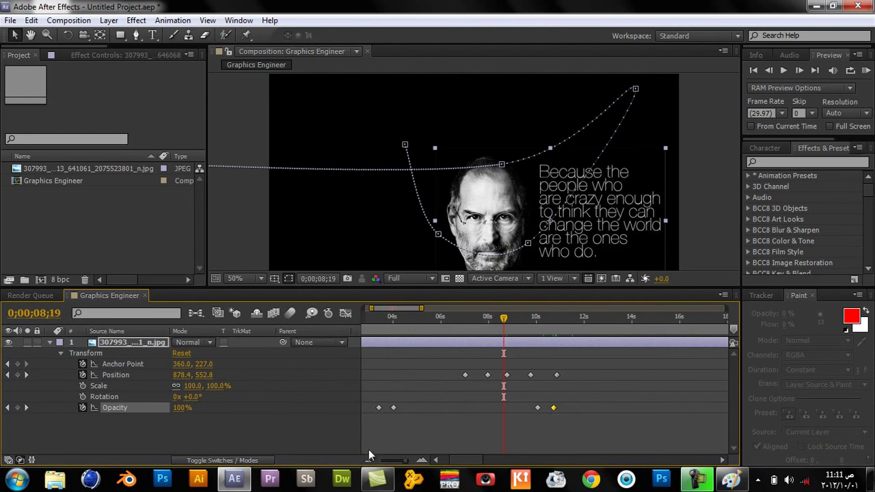
pyautogui.click(368, 460)
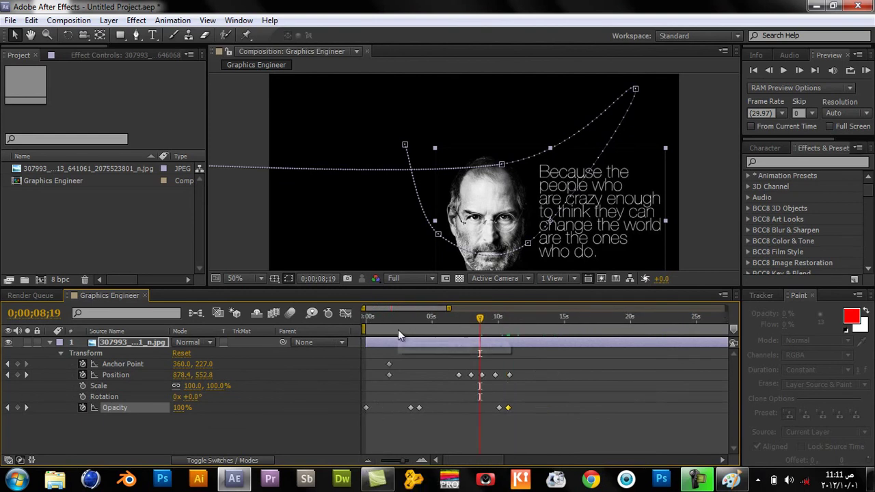
pyautogui.click(367, 460)
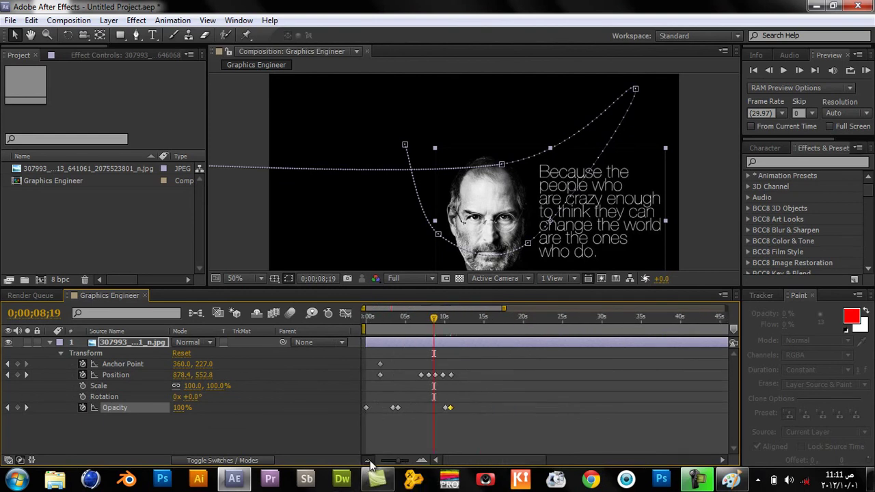
pyautogui.click(368, 459)
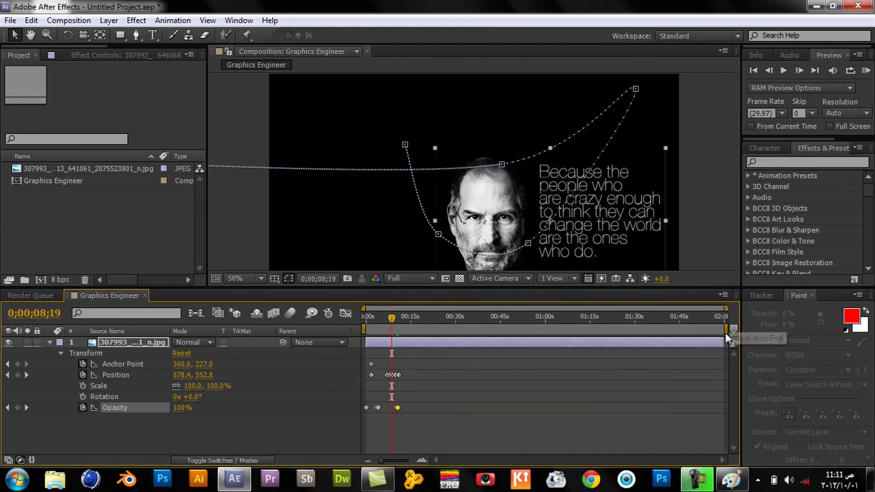
# - Check the fade at 10;09 and place the current time at 12 seconds
pyautogui.moveTo(391, 316); pyautogui.dragTo(397, 316)
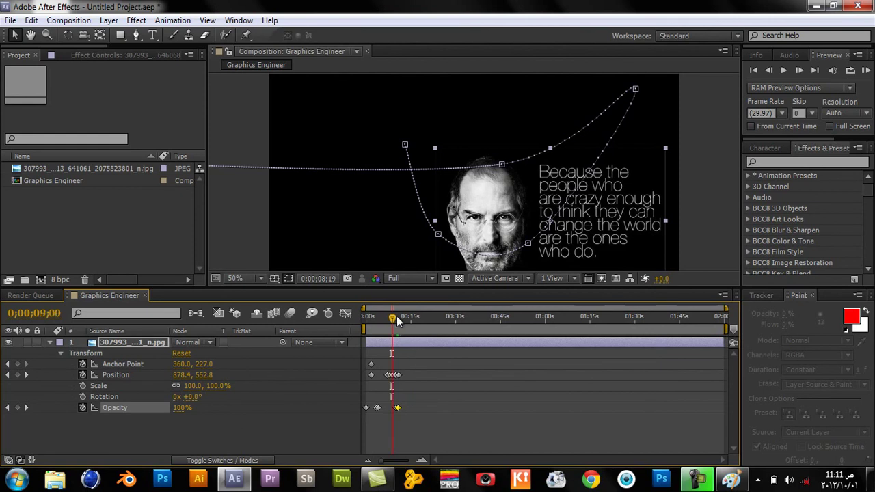
pyautogui.click(422, 460)
pyautogui.click(422, 460)
pyautogui.click(422, 460)
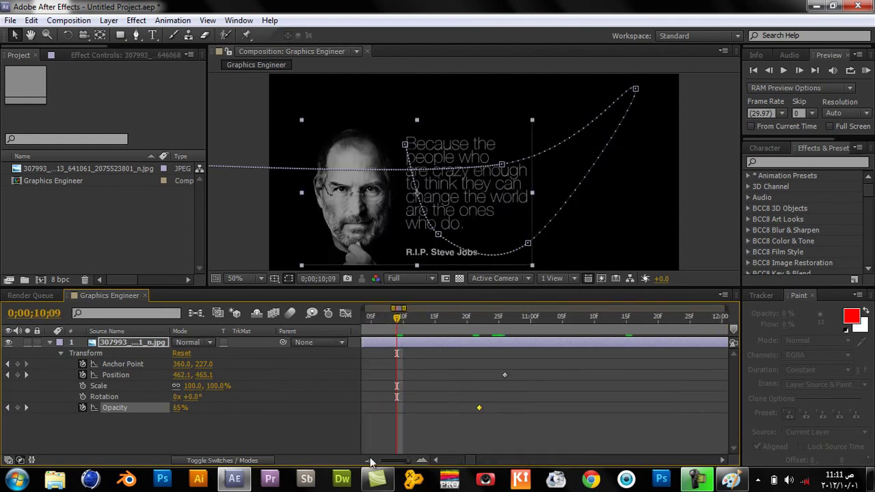
pyautogui.click(367, 461)
pyautogui.click(478, 320)
pyautogui.moveTo(414, 460); pyautogui.dragTo(369, 462)
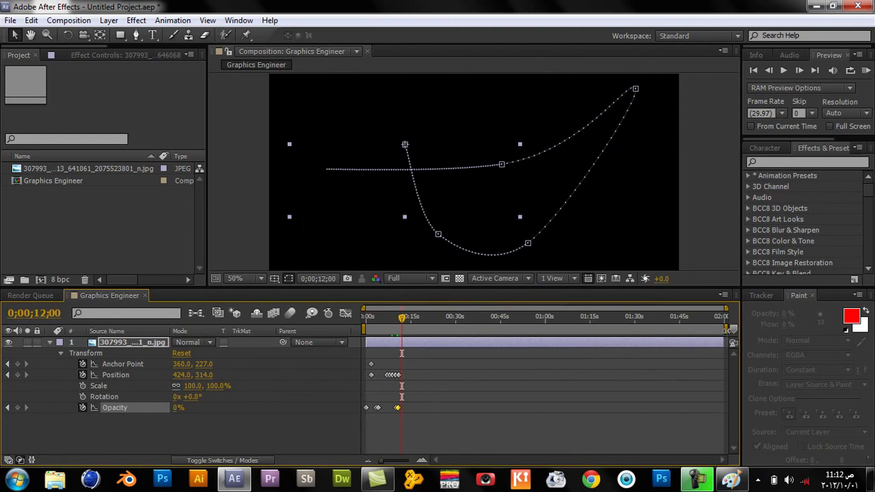
# - Pull the work-area end back to 12 seconds and return the time to 0;00;00;00
pyautogui.moveTo(725, 329); pyautogui.dragTo(407, 327)
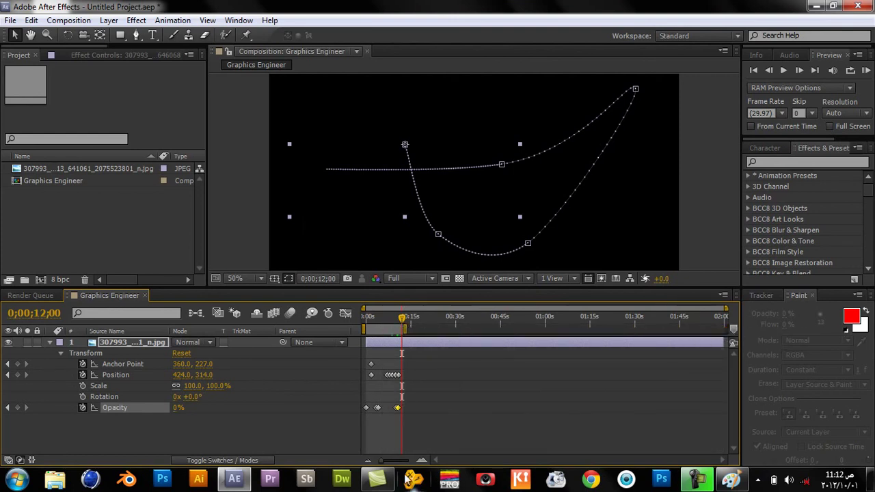
pyautogui.click(421, 460)
pyautogui.click(421, 461)
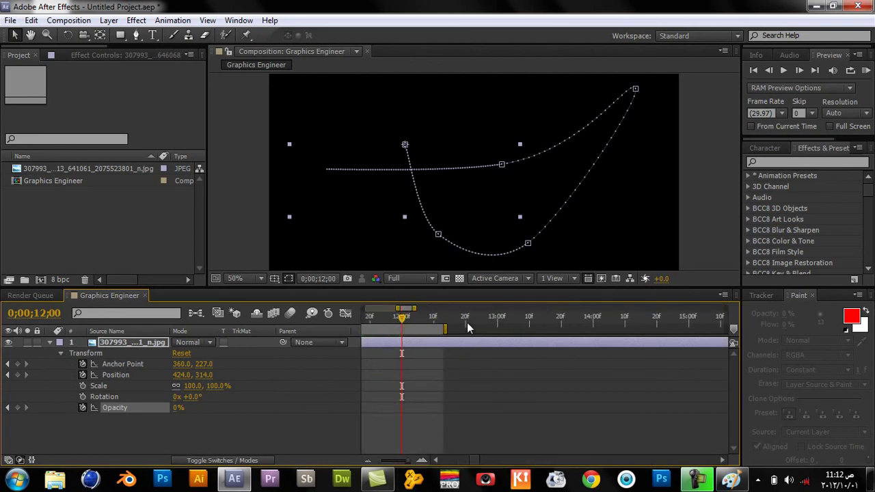
pyautogui.click(368, 461)
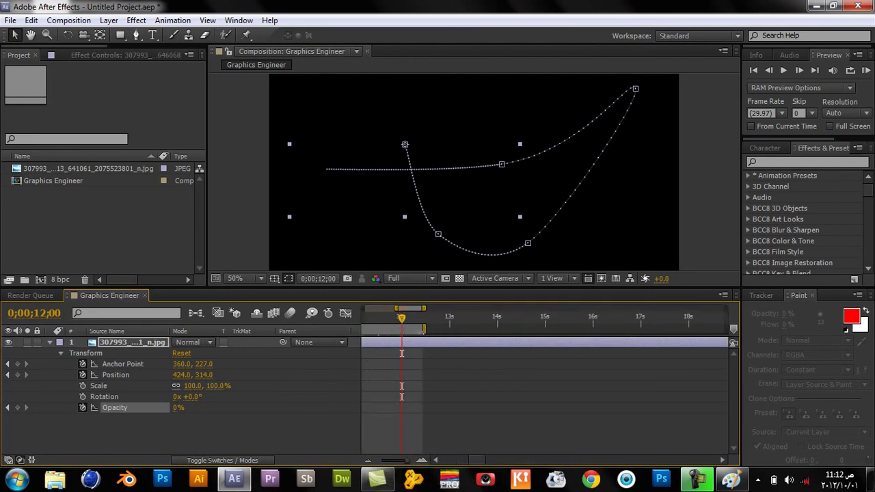
pyautogui.moveTo(424, 329); pyautogui.dragTo(406, 329)
pyautogui.moveTo(407, 460); pyautogui.dragTo(397, 460)
pyautogui.moveTo(381, 319)
pyautogui.mouseDown()
pyautogui.moveTo(367, 319)
pyautogui.moveTo(456, 317)
pyautogui.mouseUp()
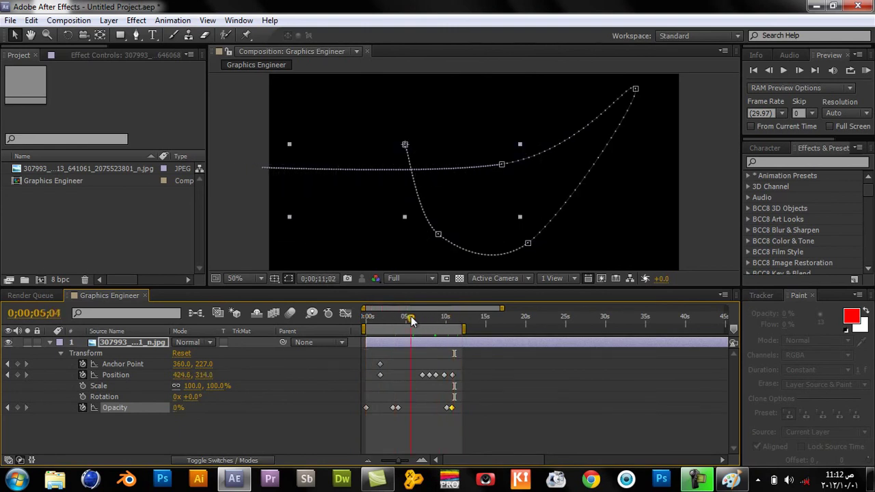
pyautogui.moveTo(456, 317); pyautogui.dragTo(295, 313)
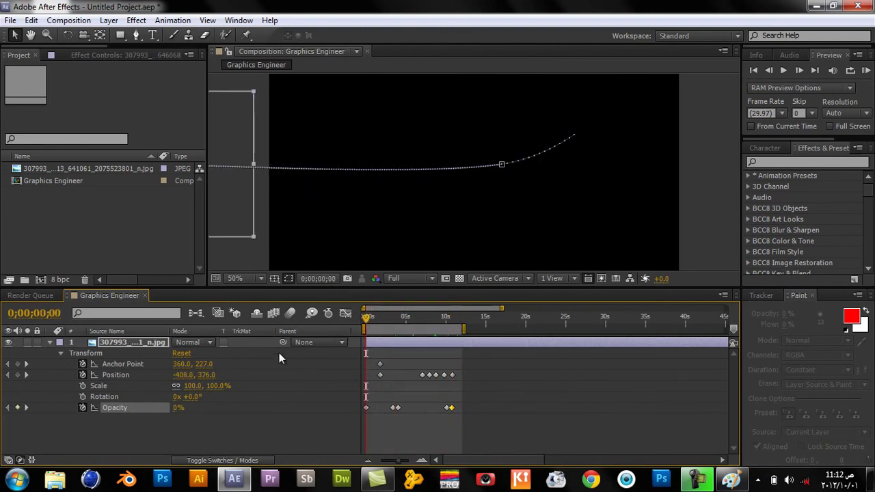
pyautogui.click(11, 20)
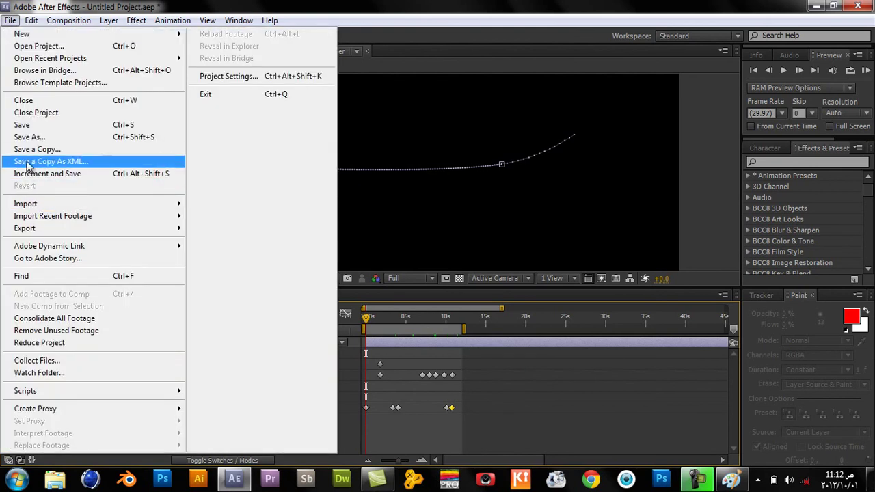
pyautogui.click(26, 138)
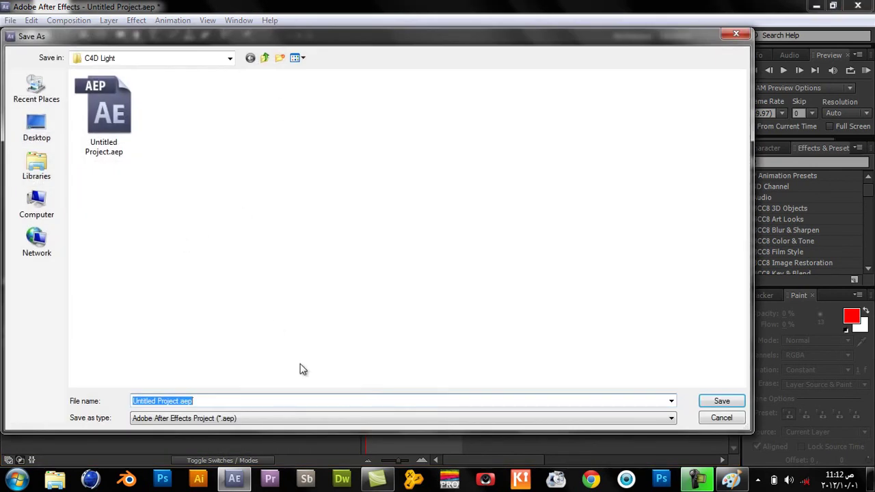
pyautogui.click(721, 417)
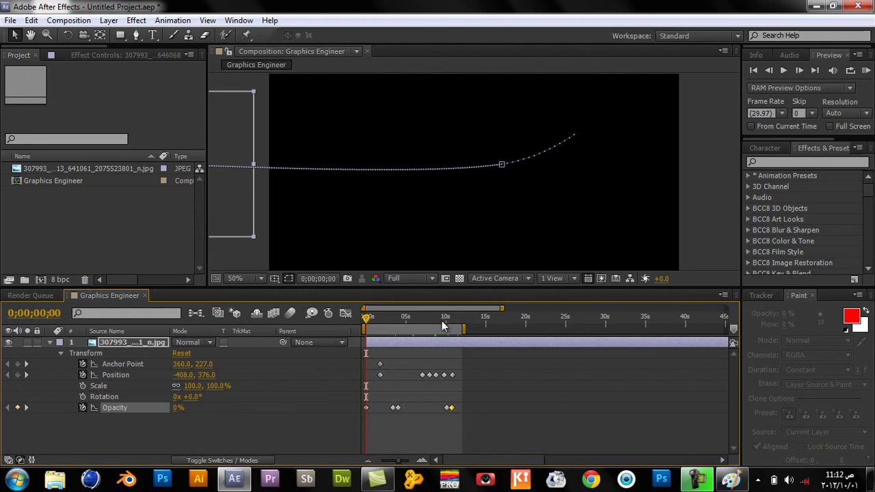
pyautogui.moveTo(367, 318); pyautogui.dragTo(408, 321)
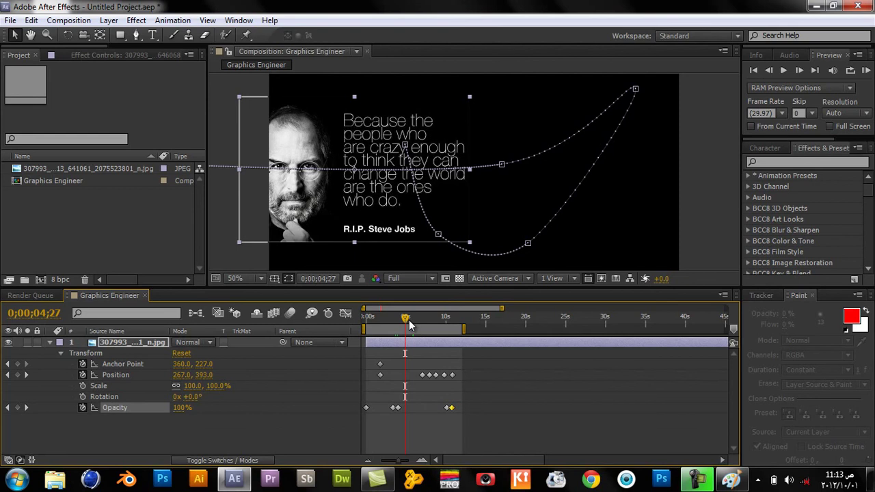
pyautogui.click(438, 317)
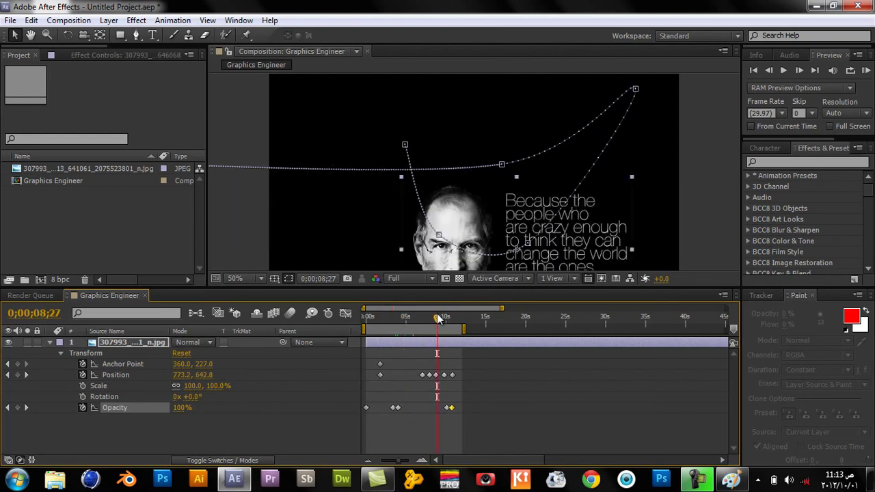
pyautogui.click(444, 317)
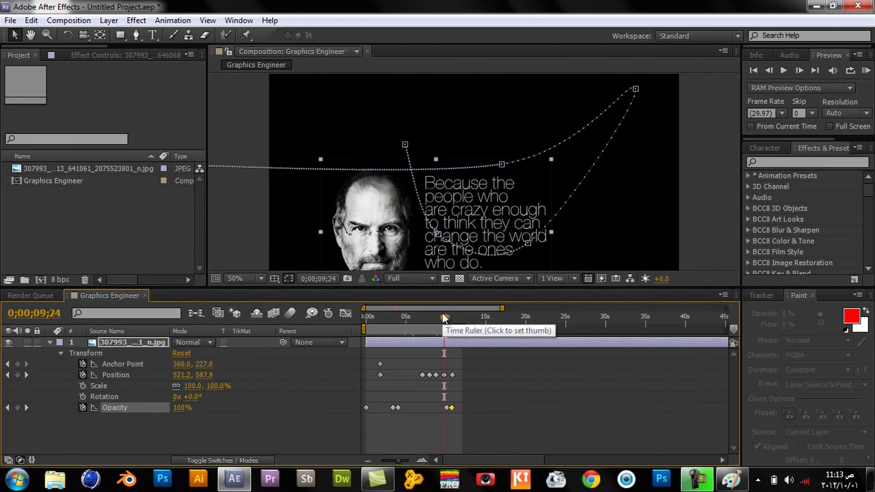
pyautogui.moveTo(444, 317); pyautogui.dragTo(364, 322)
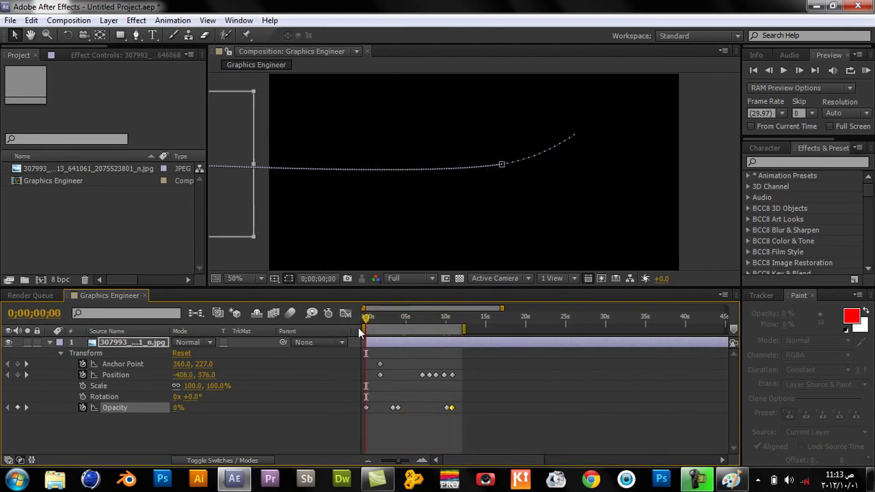
pyautogui.moveTo(380, 327)
pyautogui.mouseDown()
pyautogui.moveTo(453, 320)
pyautogui.moveTo(347, 319)
pyautogui.mouseUp()
# - Preview the motion path, confirm the image is gone at 0;00;11;04, then minimize After Effects
pyautogui.click(20, 293)
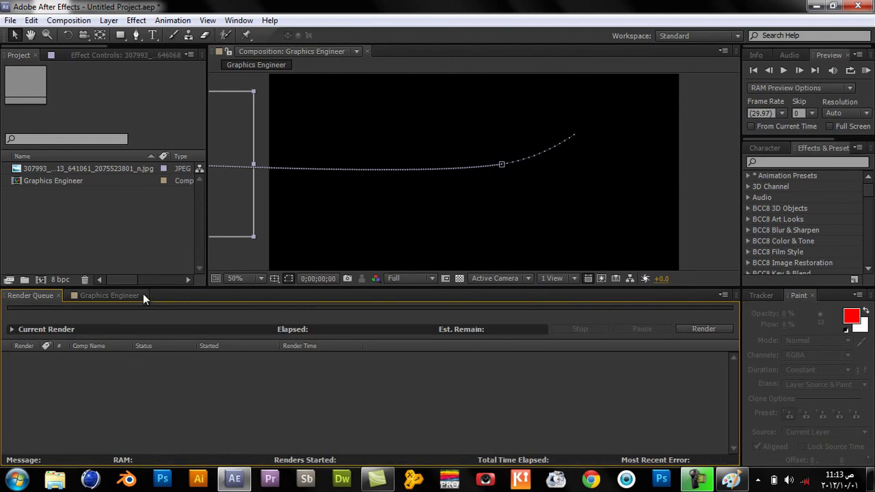
pyautogui.click(110, 296)
pyautogui.moveTo(379, 318); pyautogui.dragTo(422, 320)
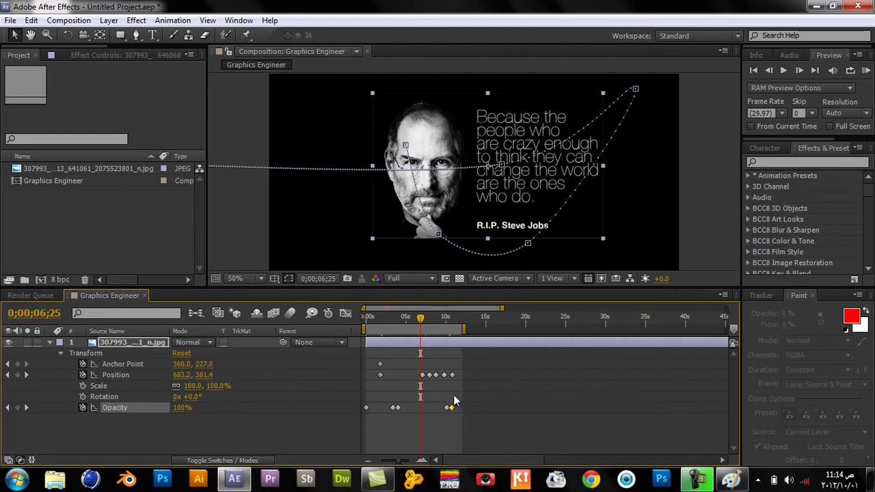
pyautogui.click(454, 320)
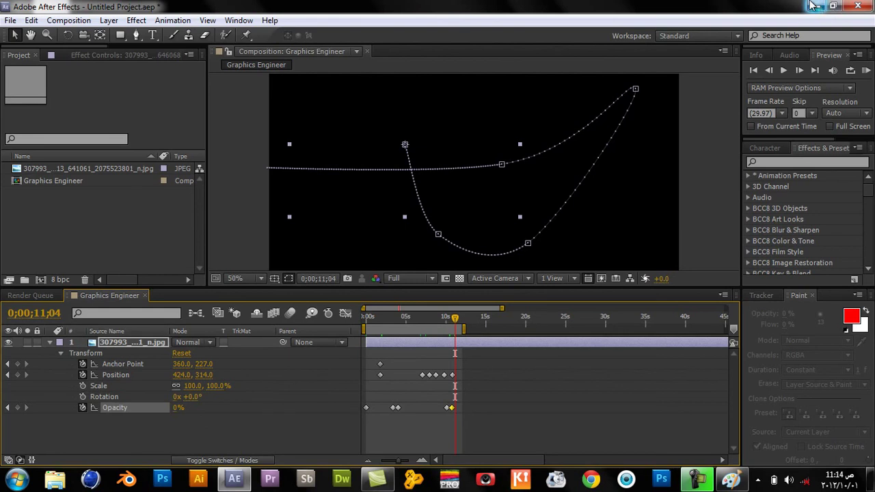
pyautogui.click(818, 5)
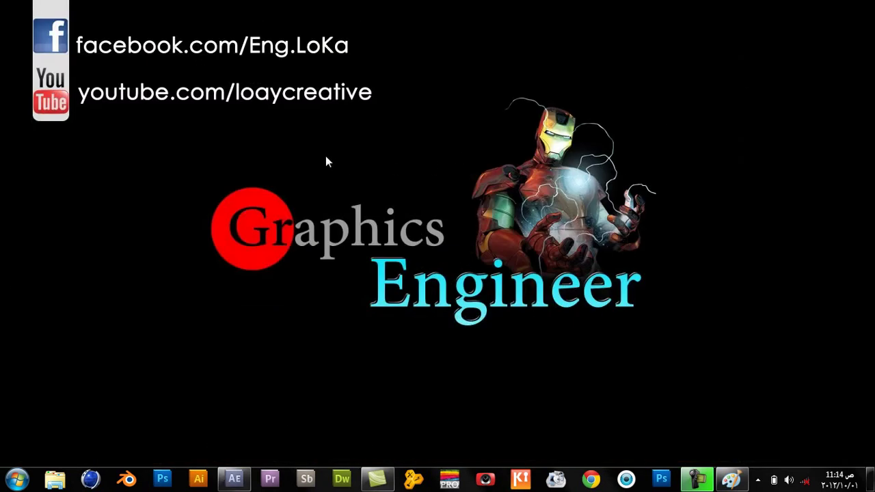
# - Refresh the desktop and restore the Camtasia recorder's control panel from the taskbar
pyautogui.rightClick(65, 171)
pyautogui.click(99, 205)
pyautogui.click(697, 474)
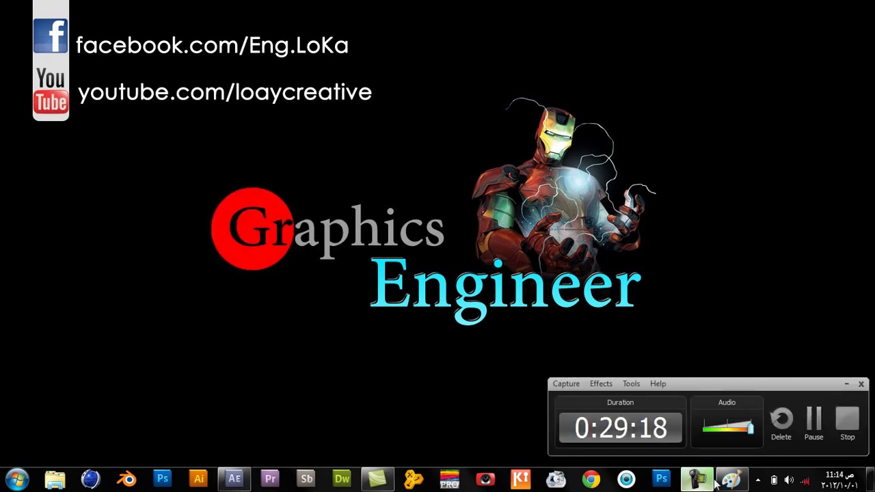